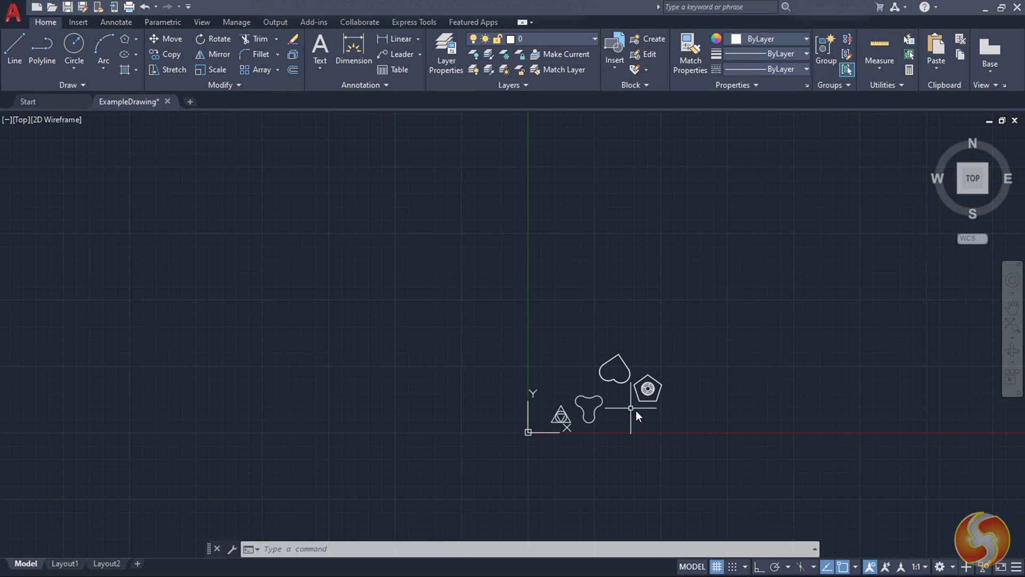
scroll(587, 414, up, 10)
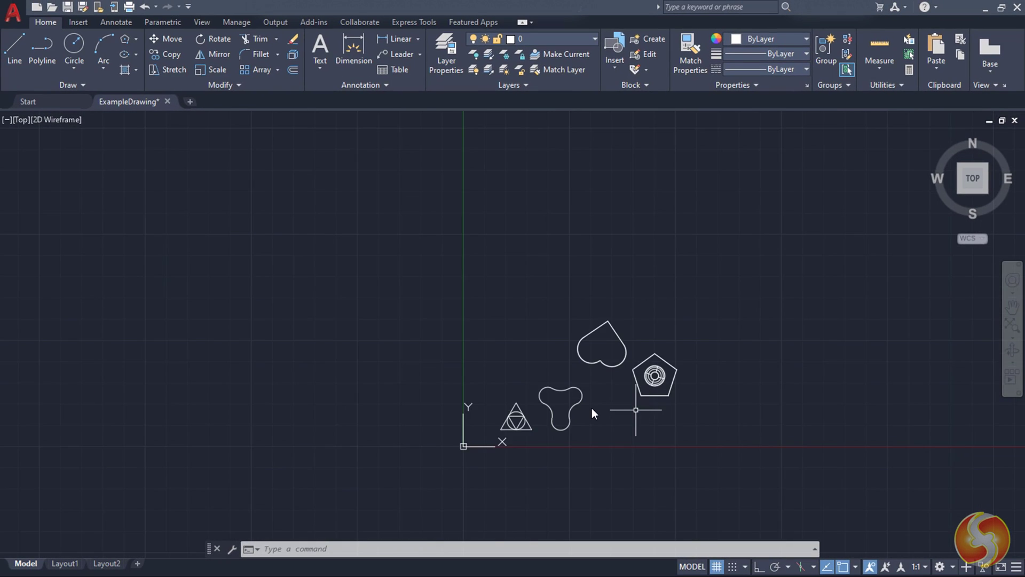
scroll(445, 435, up, 2)
scroll(445, 434, down, 6)
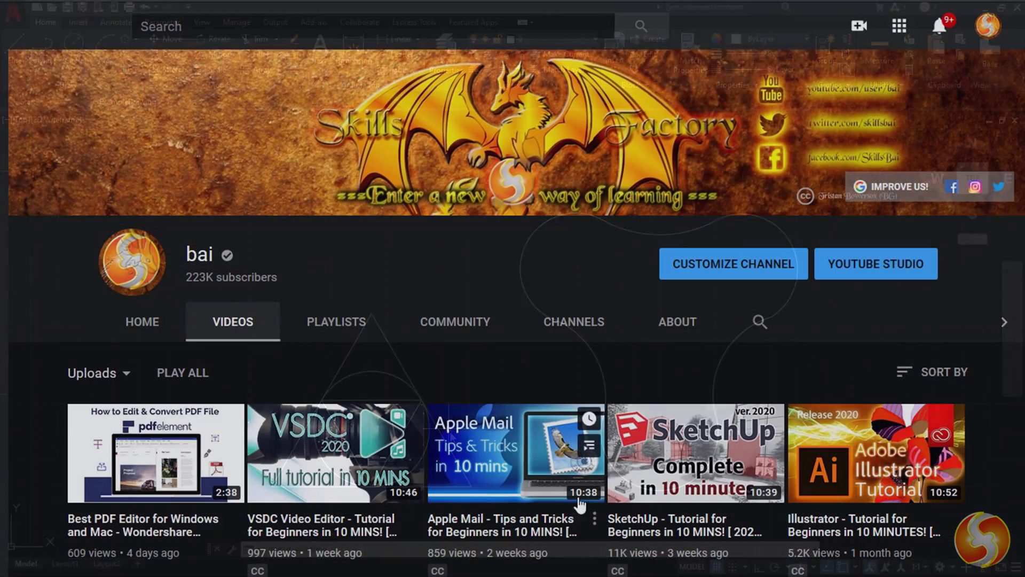
scroll(598, 238, down, 10)
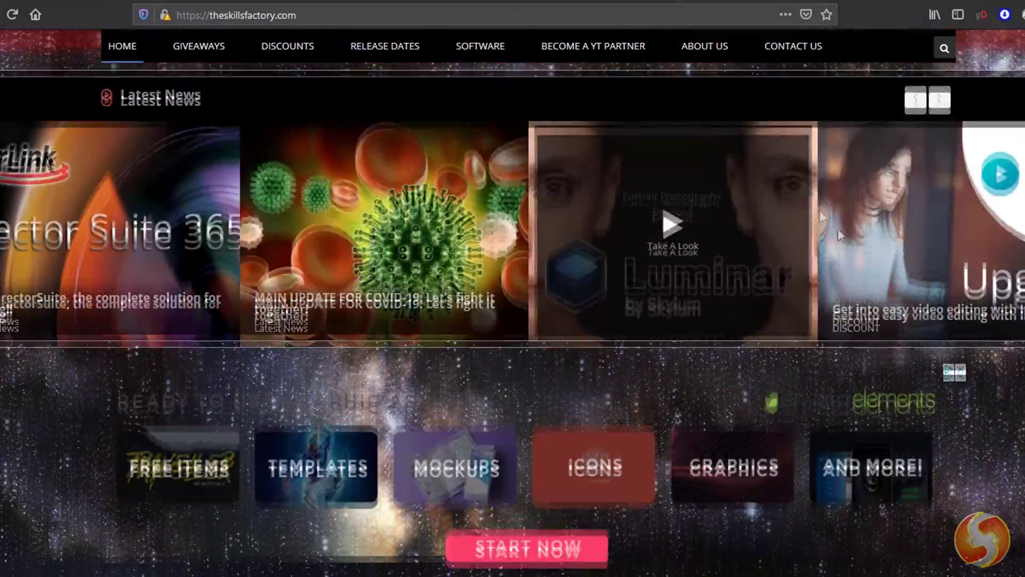
scroll(886, 277, down, 5)
scroll(885, 277, down, 9)
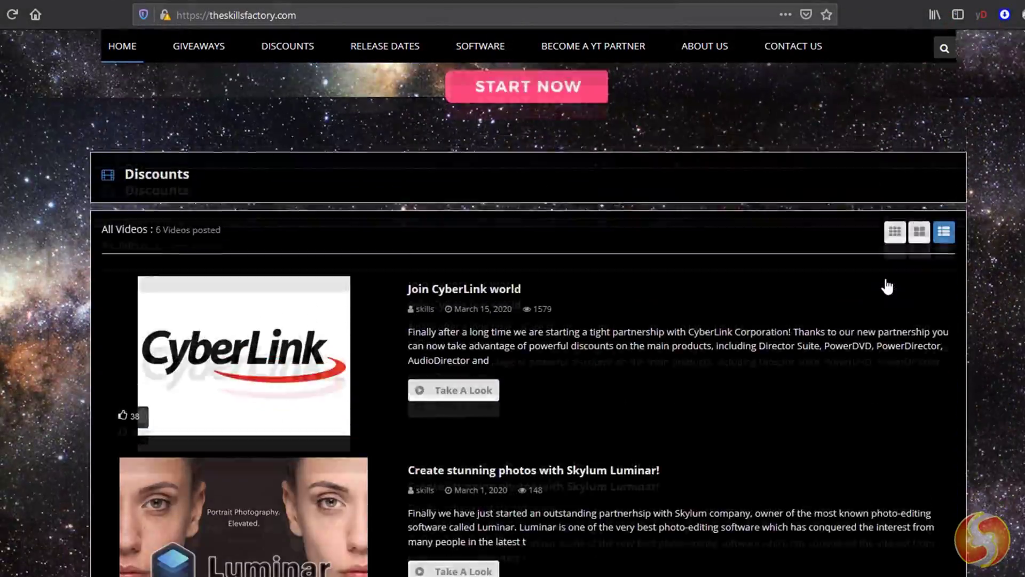
scroll(886, 279, down, 7)
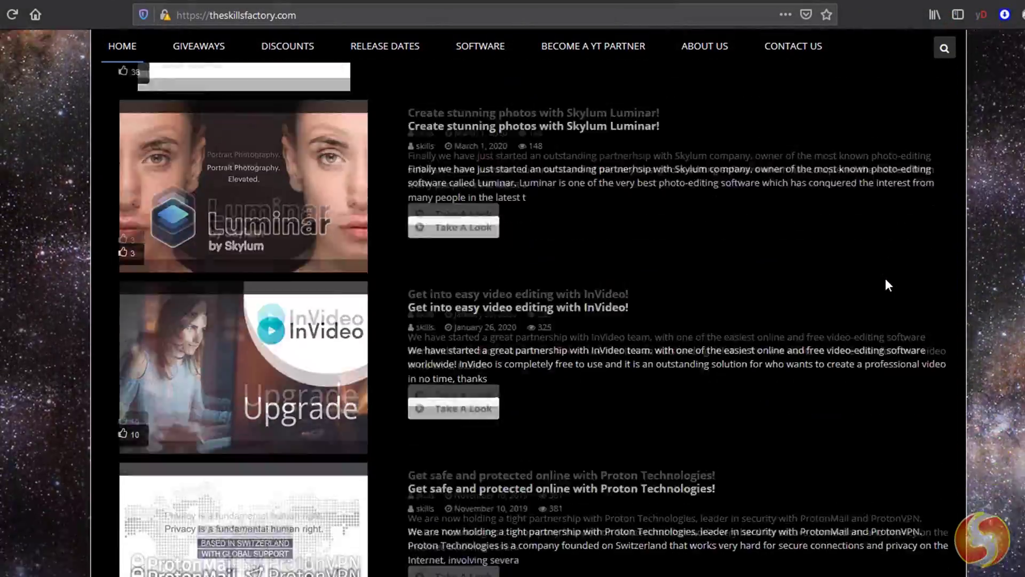
scroll(885, 285, down, 3)
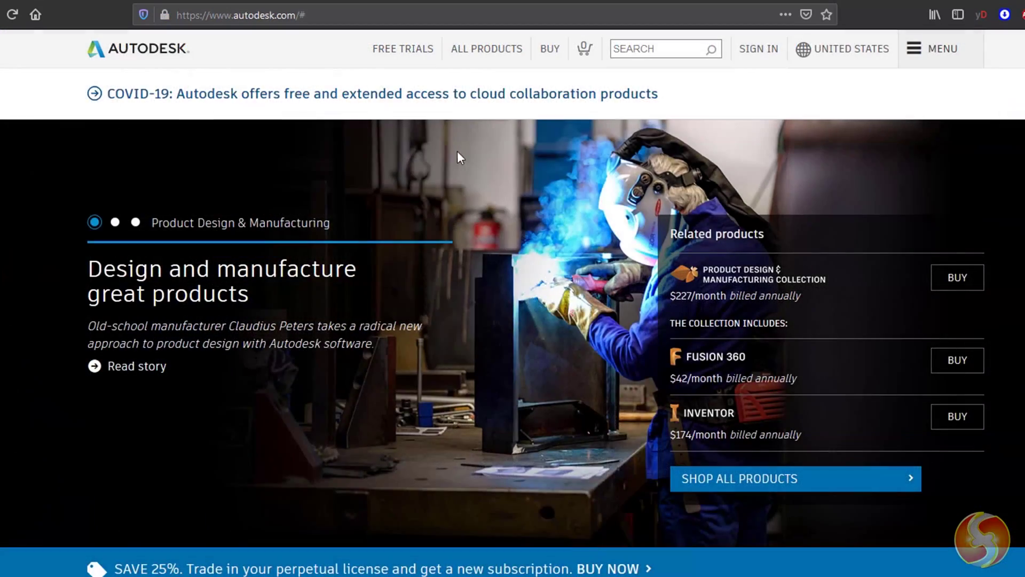
Examine Autodesk's product range and its product collections on autodesk.com in the browser.
scroll(493, 200, down, 5)
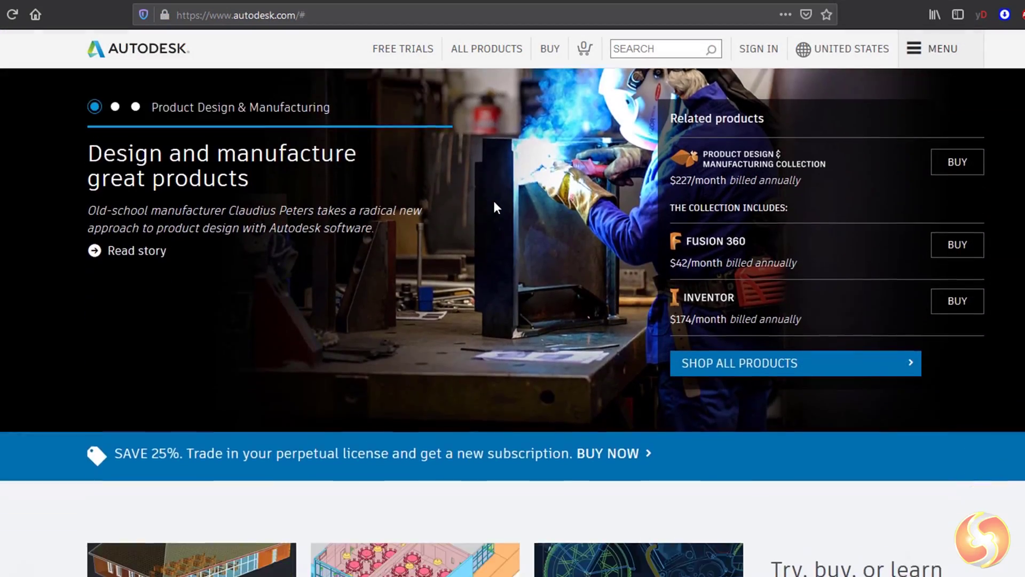
scroll(493, 200, down, 8)
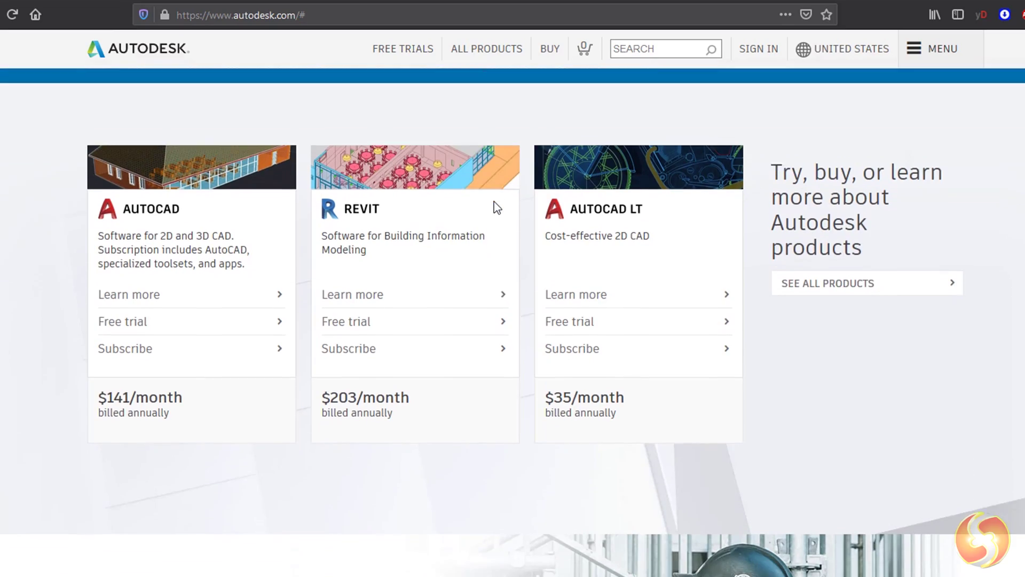
scroll(540, 272, down, 6)
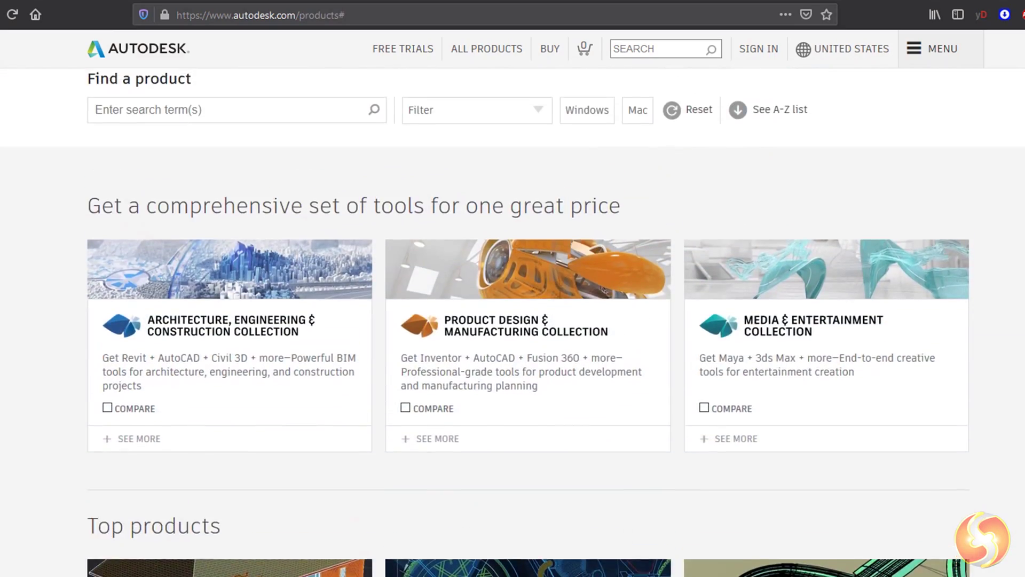
scroll(512, 320, up, 3)
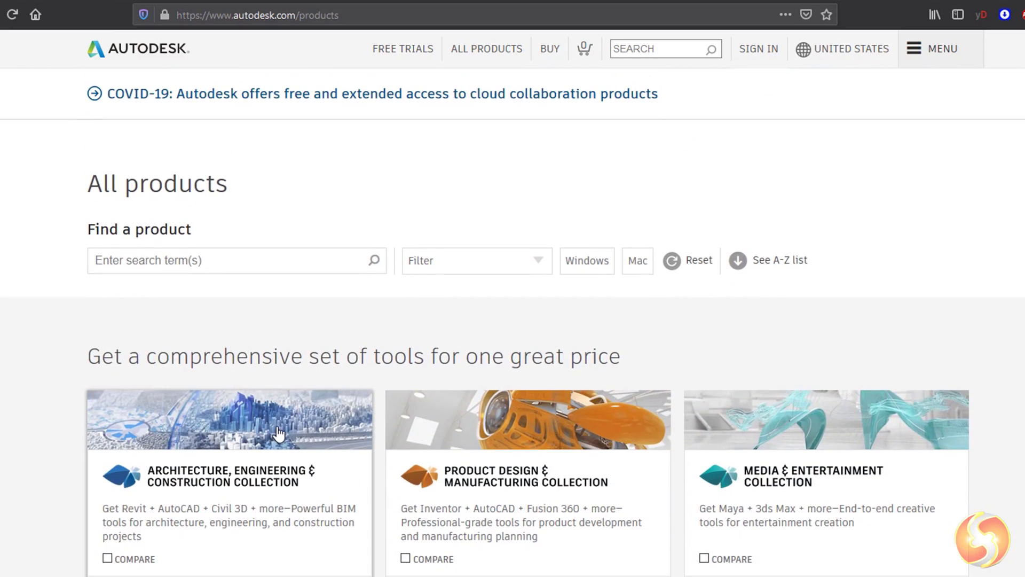
scroll(279, 433, down, 2)
click(294, 342)
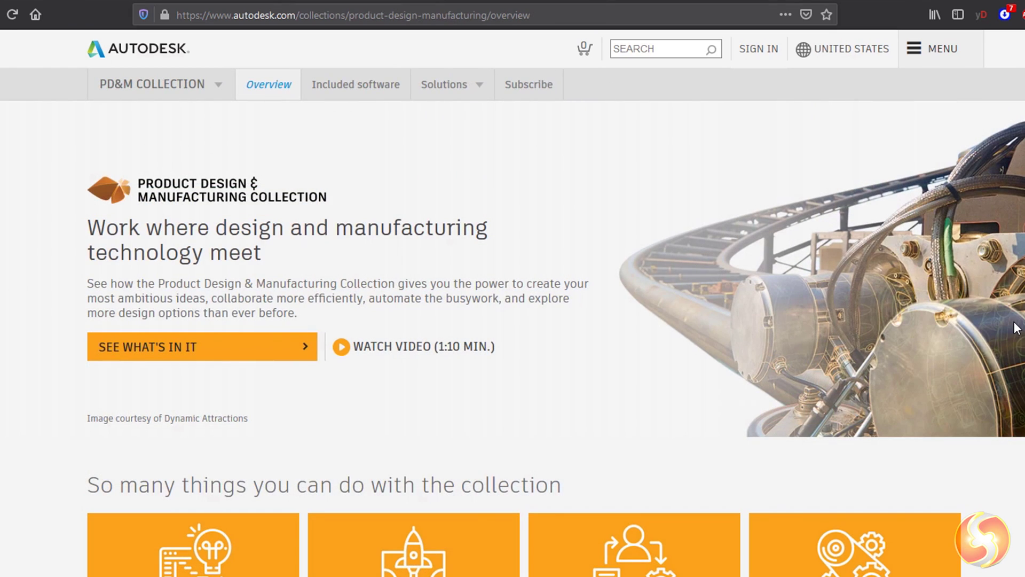
scroll(1016, 328, down, 8)
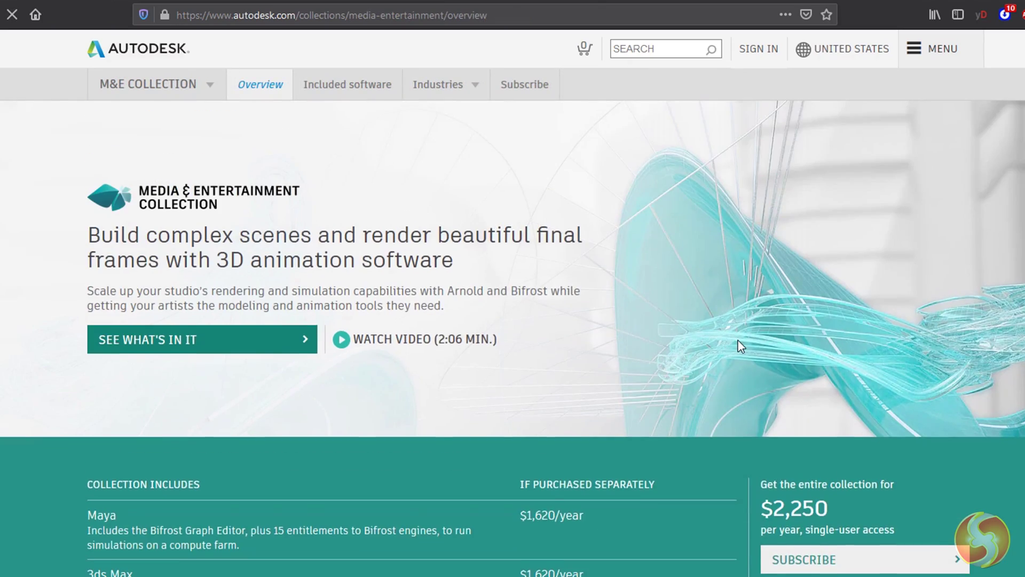
scroll(739, 341, down, 3)
scroll(738, 339, down, 15)
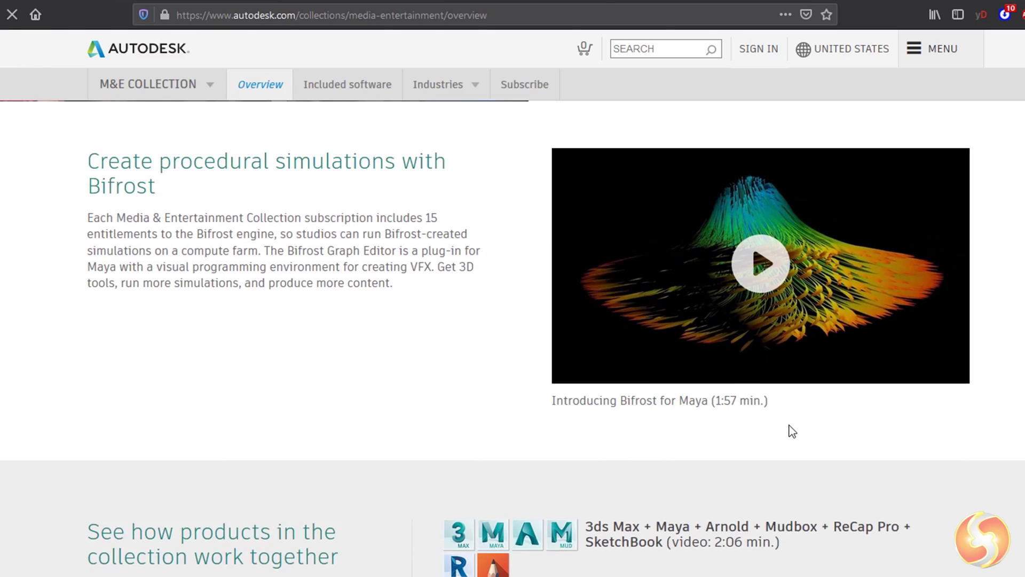
scroll(790, 425, down, 3)
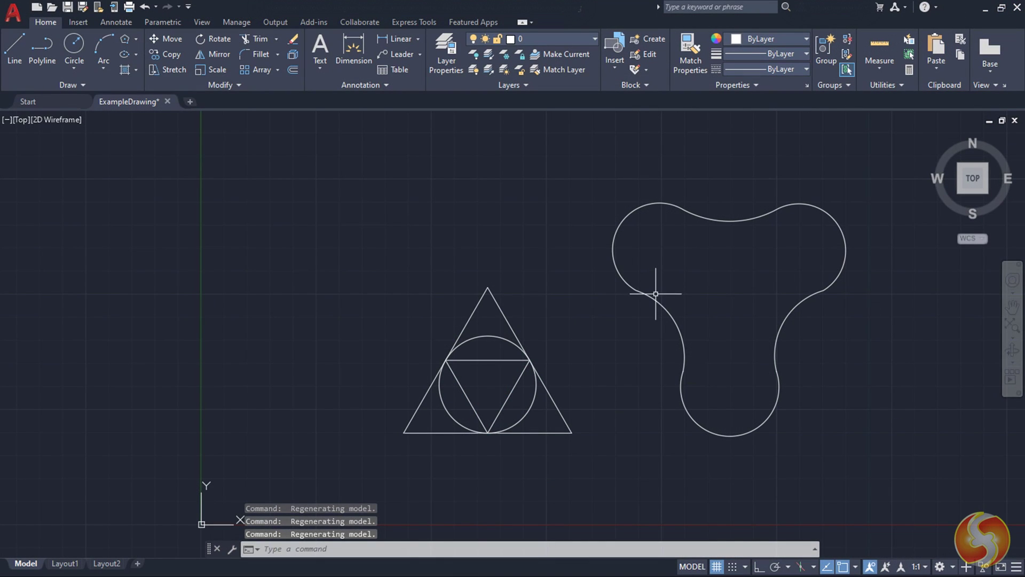
Apply the X-ray visual style to ExampleDrawing and dismiss the 3D display performance tip.
click(71, 122)
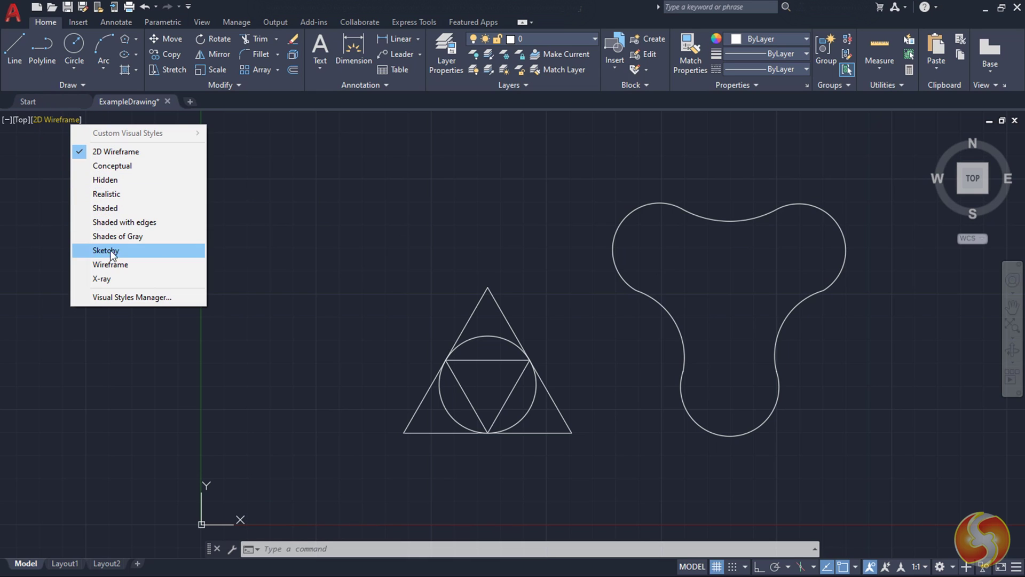
click(113, 286)
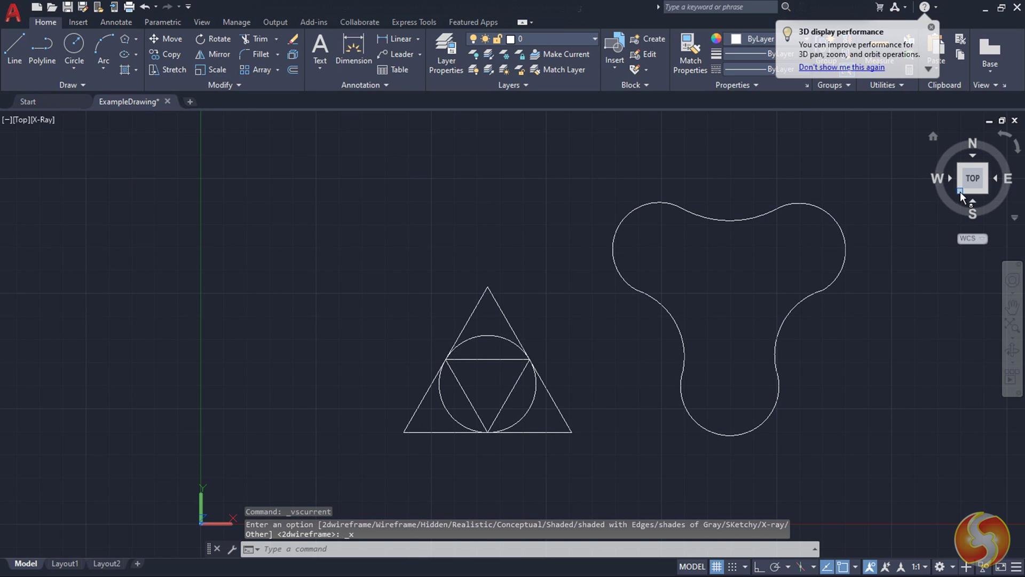
click(931, 27)
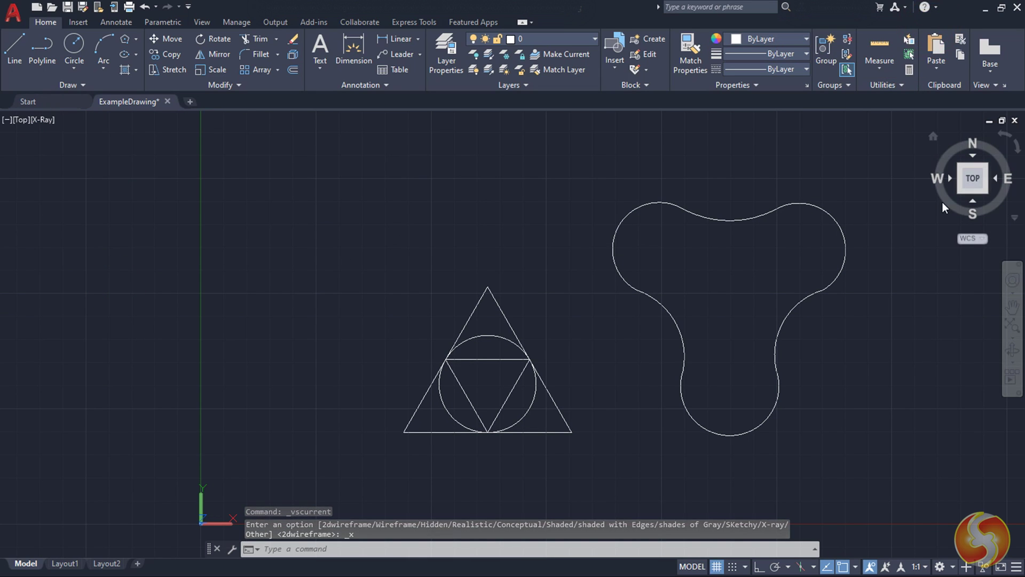
Show the drawing from the SW Isometric view and orbit around the heart and pentagon solids.
click(961, 192)
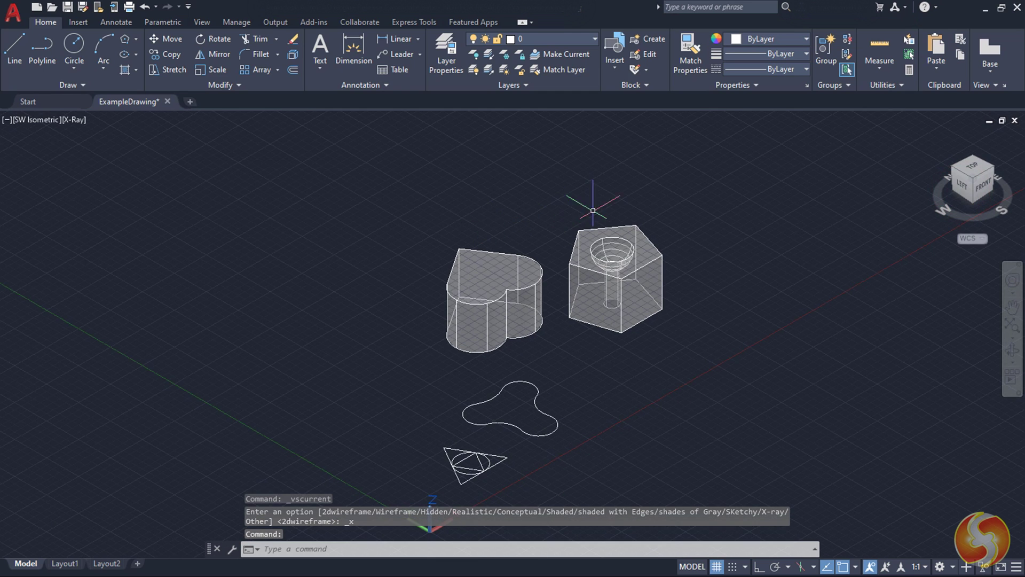
scroll(622, 341, up, 5)
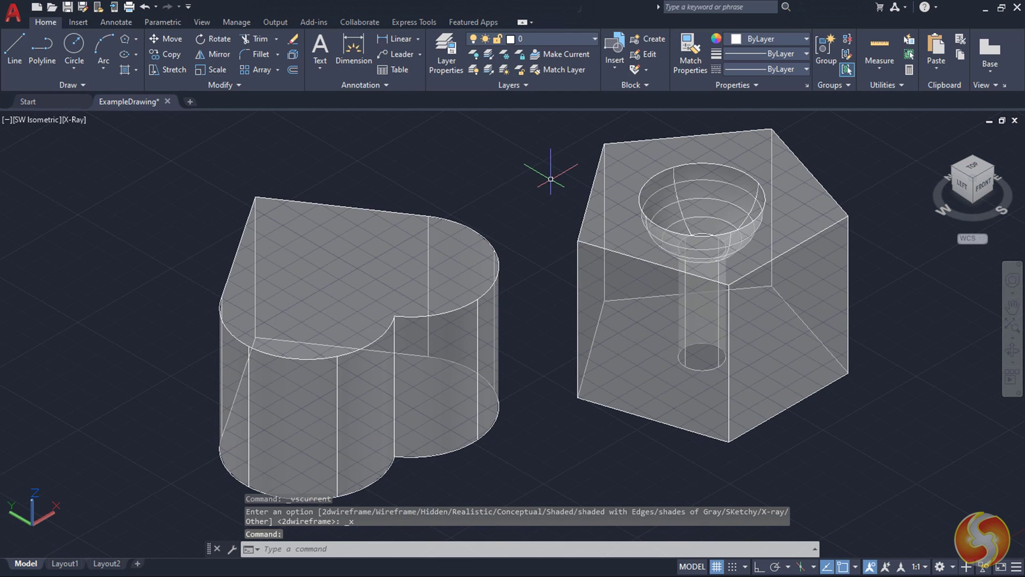
scroll(613, 247, down, 3)
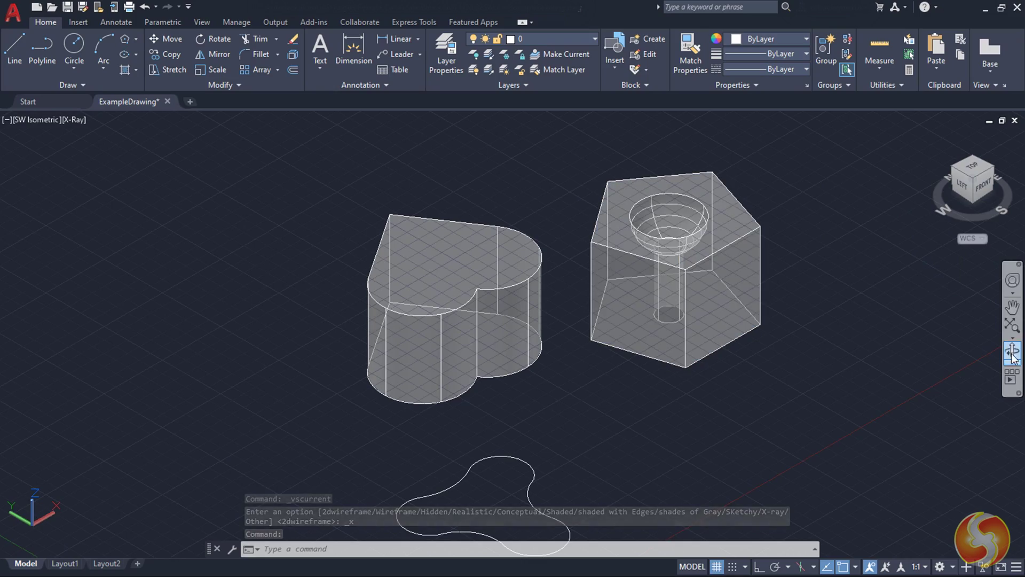
click(1011, 350)
drag(567, 261, 243, 214)
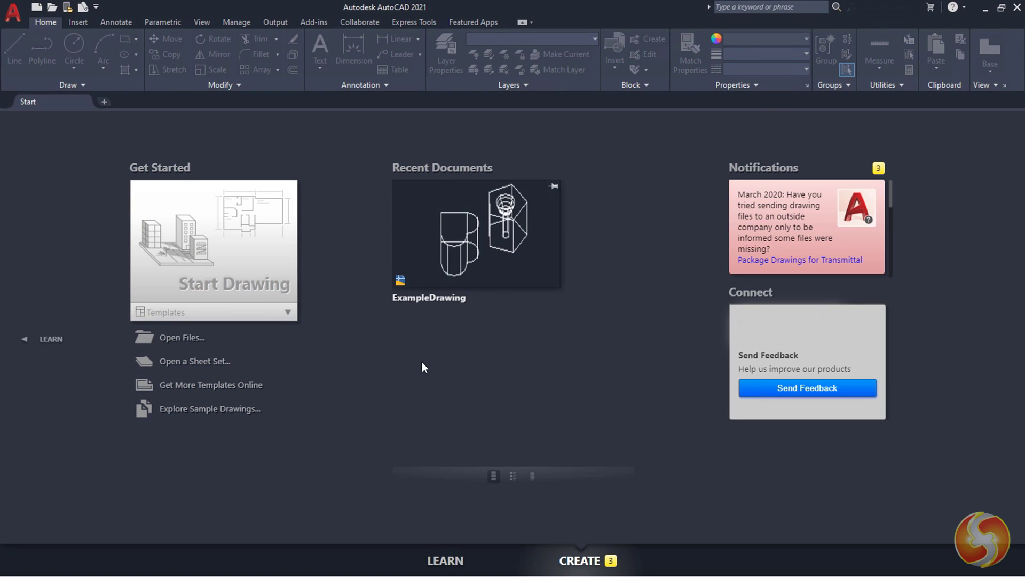
Look through the Getting Started videos on the start screen's Learn page.
click(447, 562)
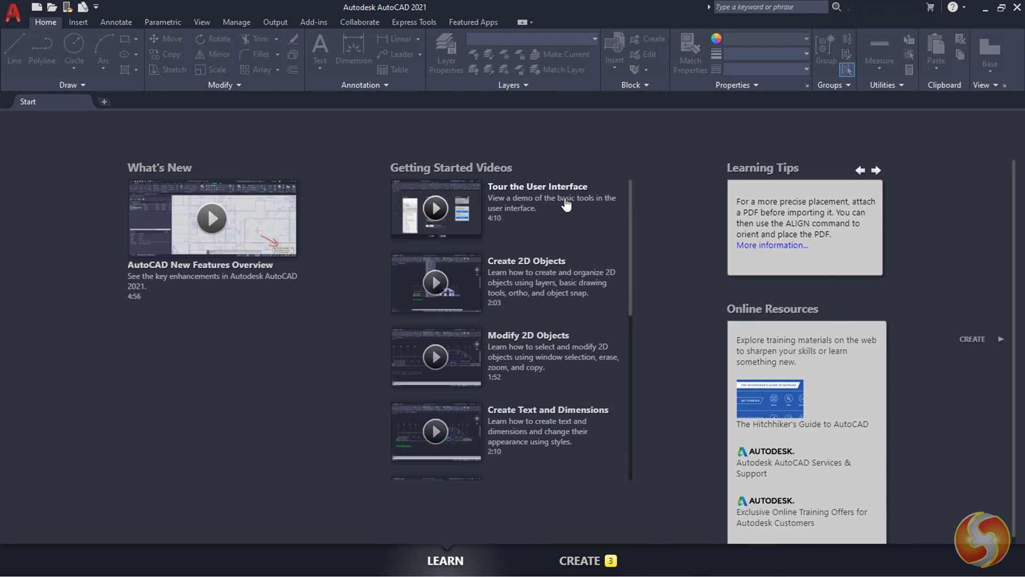
scroll(584, 252, down, 5)
scroll(588, 288, up, 5)
Return to the Create page and open ExampleDrawing.dwg from the Desktop folder.
click(582, 560)
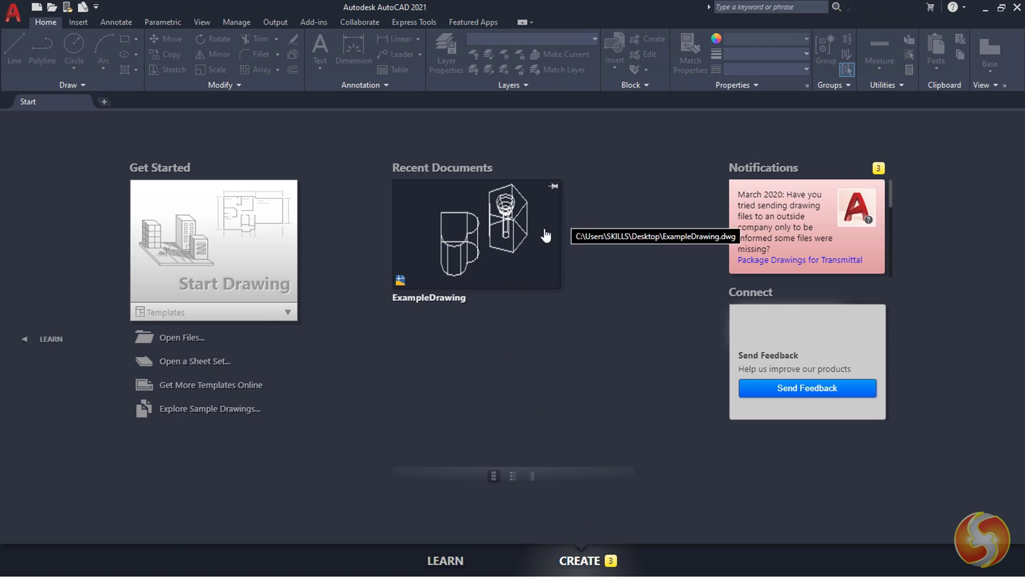
click(179, 341)
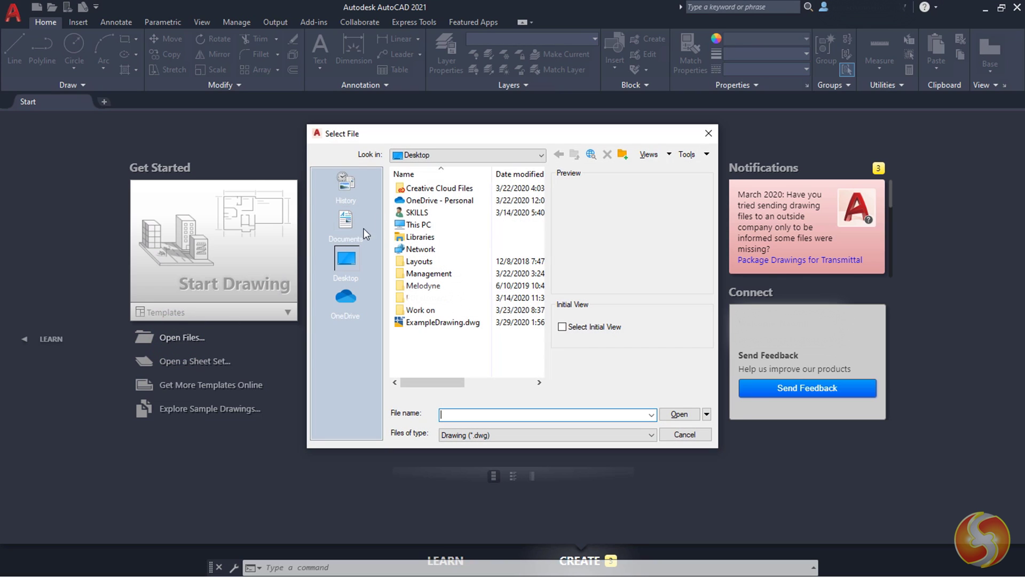
double_click(446, 323)
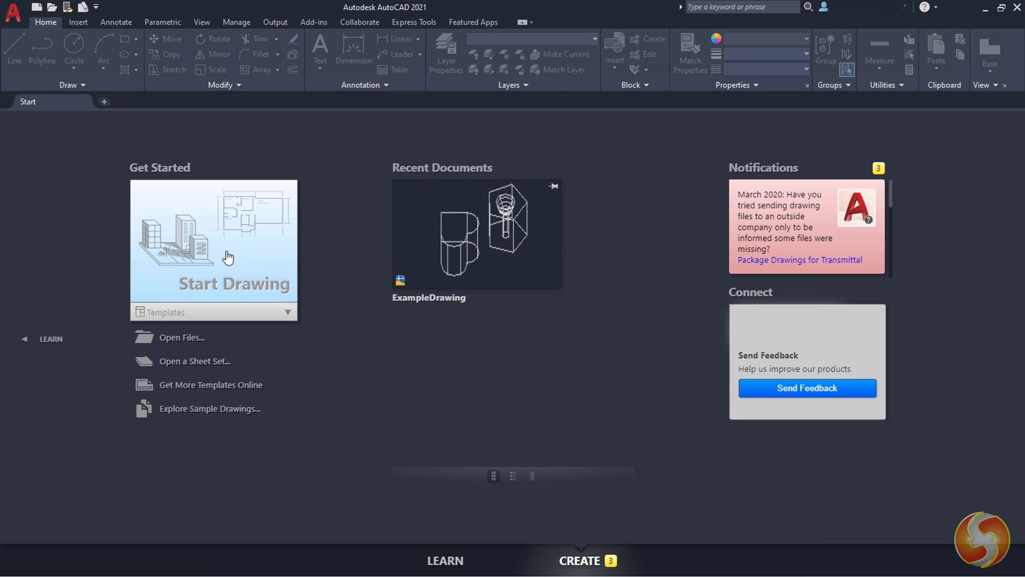
Start a new blank drawing and go back to the Start page.
click(228, 258)
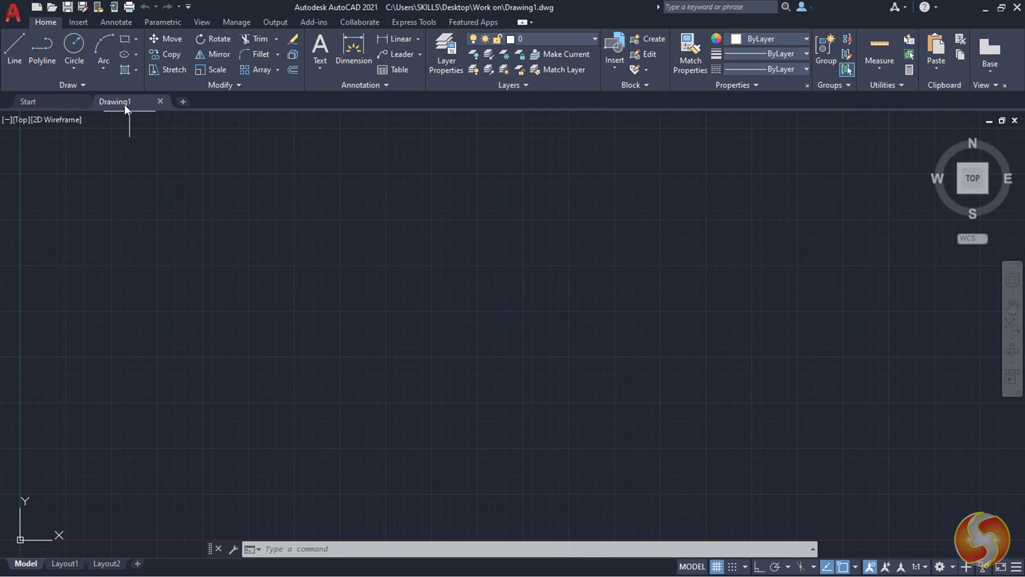
mouse_move(138, 103)
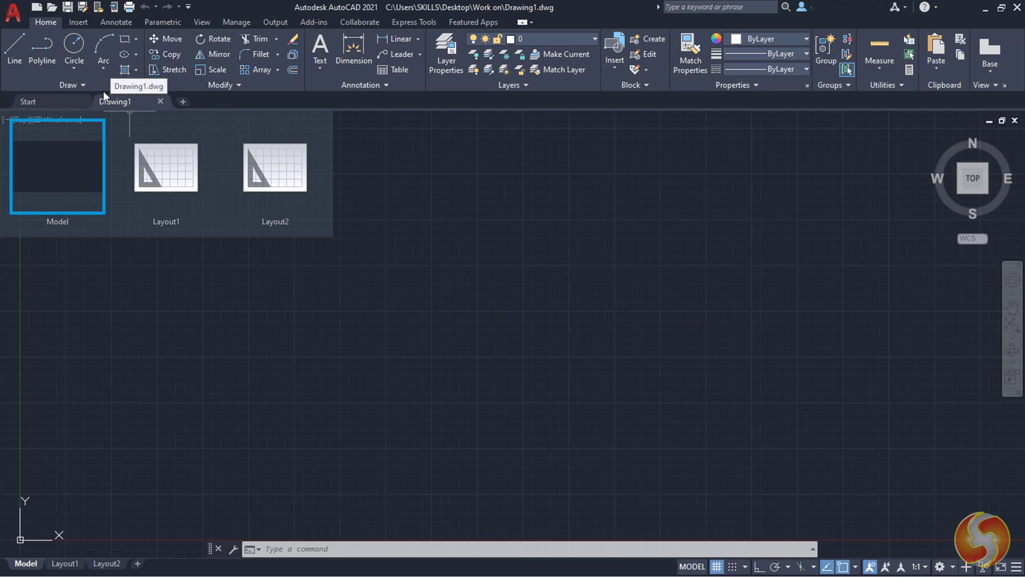
click(37, 101)
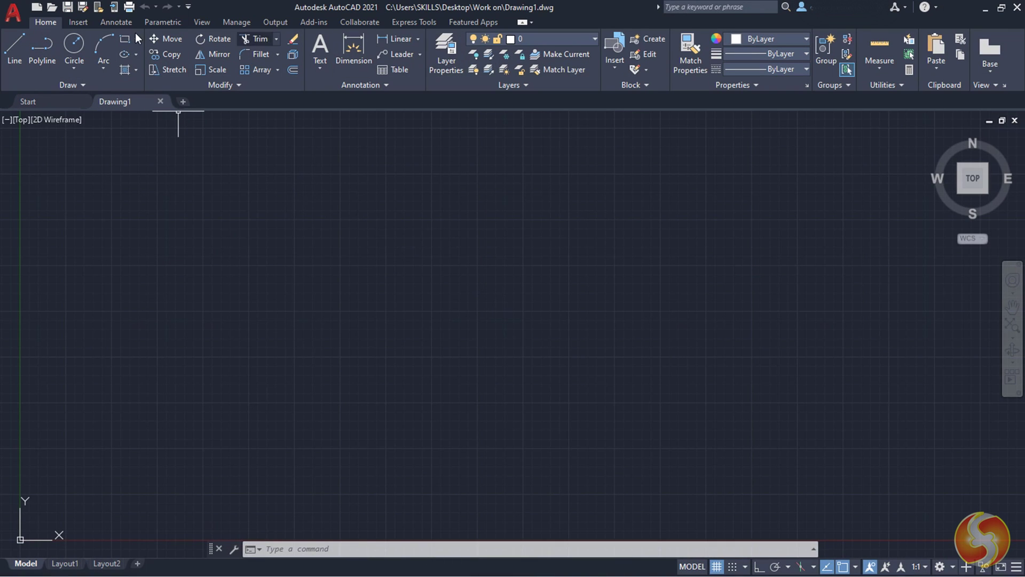
Review the Insert, Annotate, Parametric, View and Manage tool sets and return to the Home tools.
click(78, 22)
click(116, 22)
click(163, 22)
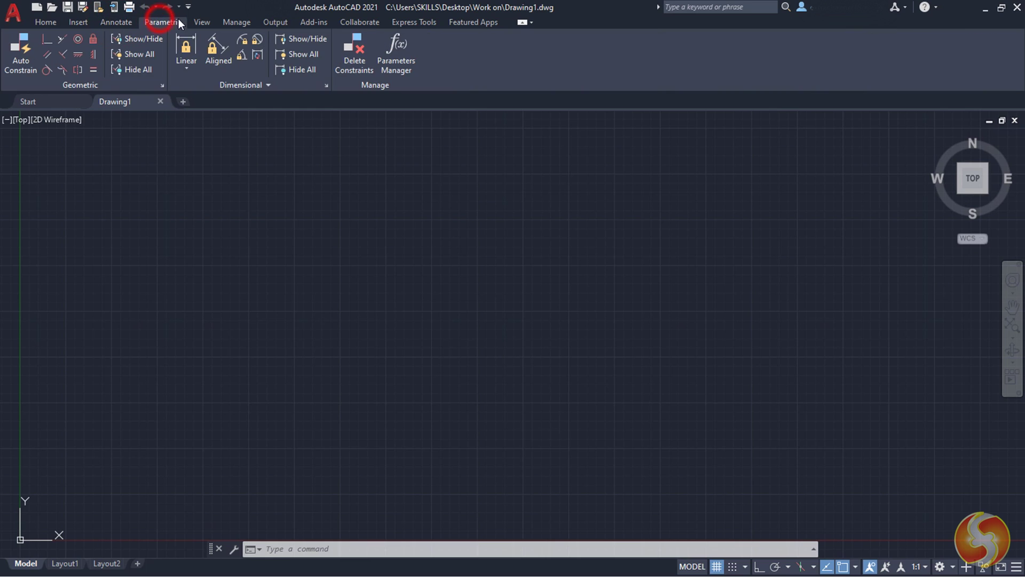
click(202, 22)
click(236, 22)
click(46, 23)
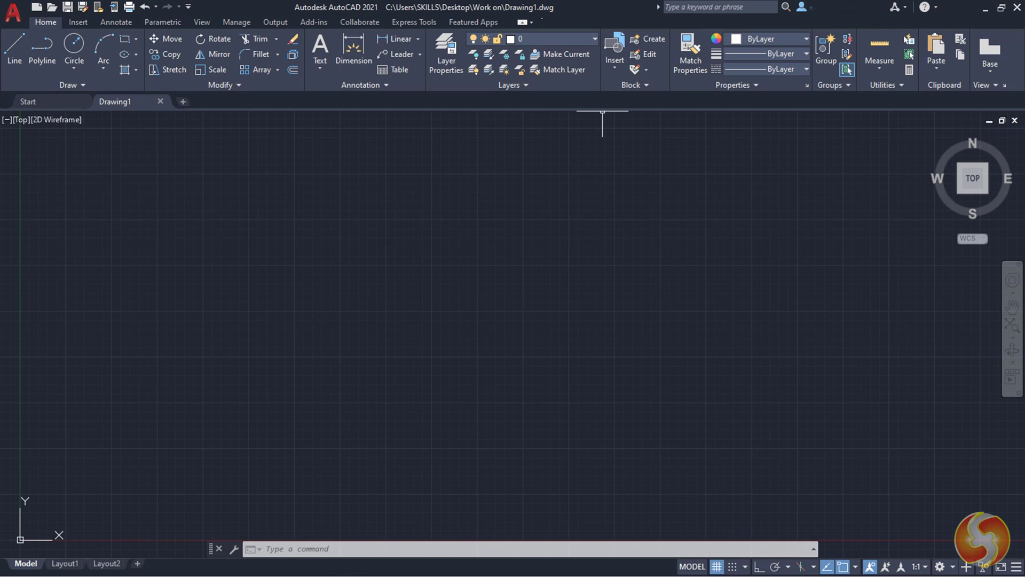
Cycle the ribbon through its minimized display states back to the full ribbon.
click(524, 24)
click(522, 22)
click(523, 22)
click(522, 22)
Turn the navigation bar and another viewport display tool off and back on.
click(201, 22)
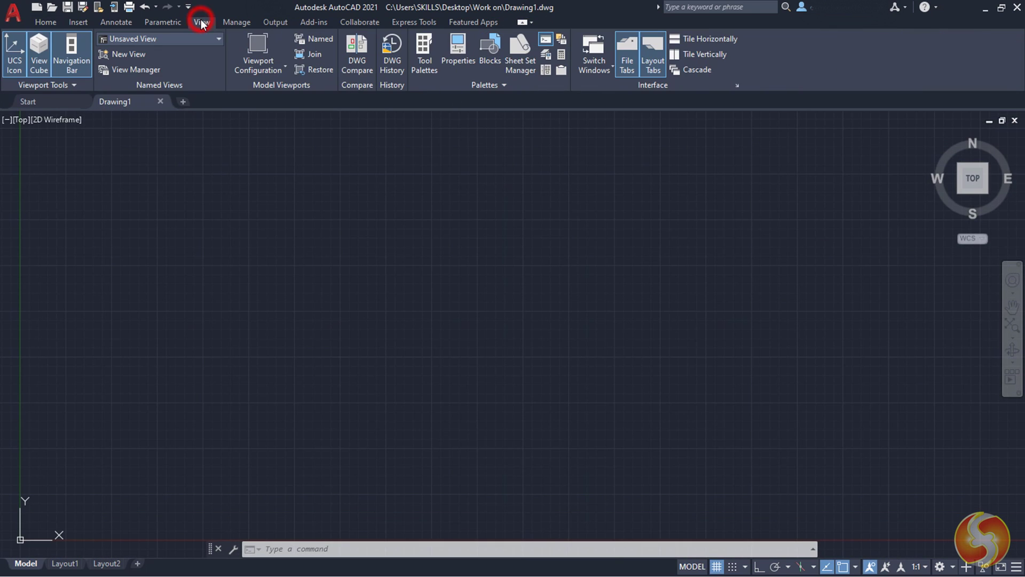
click(71, 54)
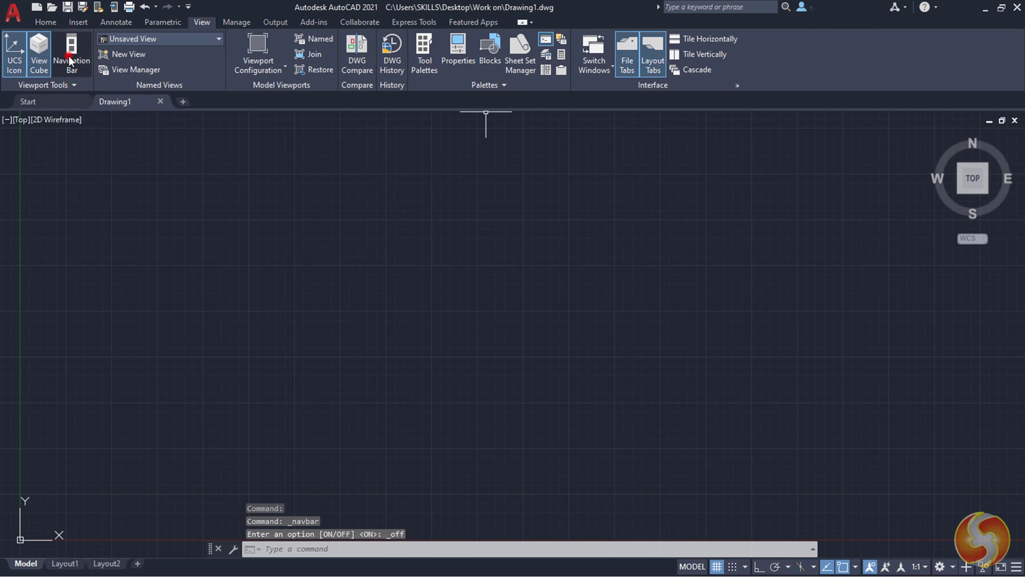
click(71, 53)
click(30, 67)
click(30, 67)
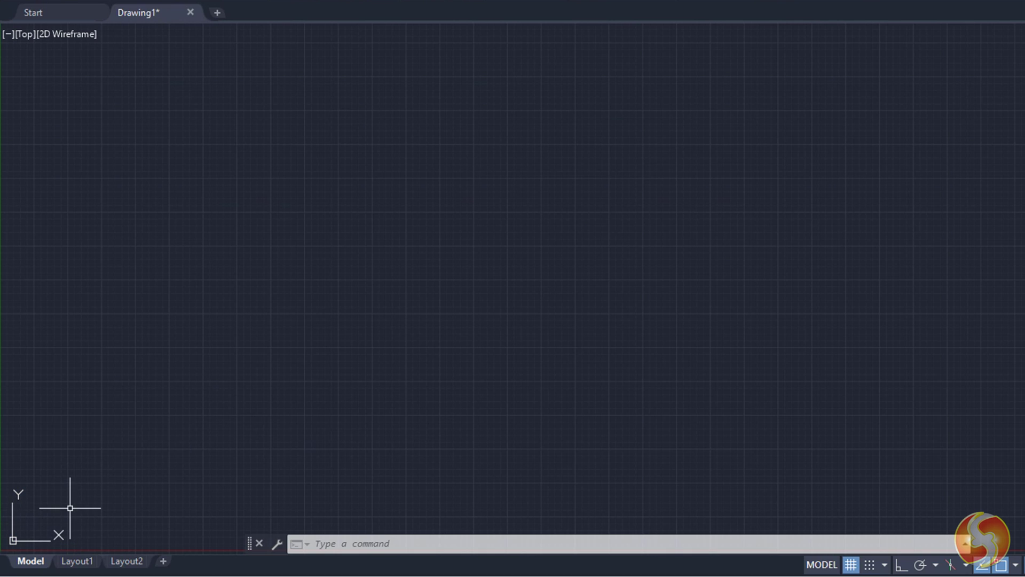
scroll(80, 500, down, 5)
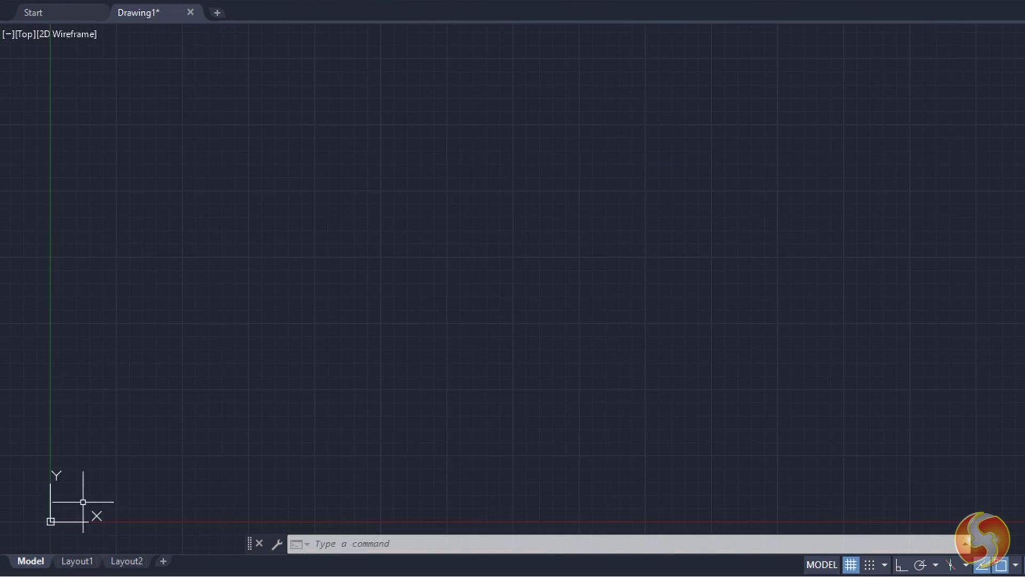
scroll(165, 448, down, 3)
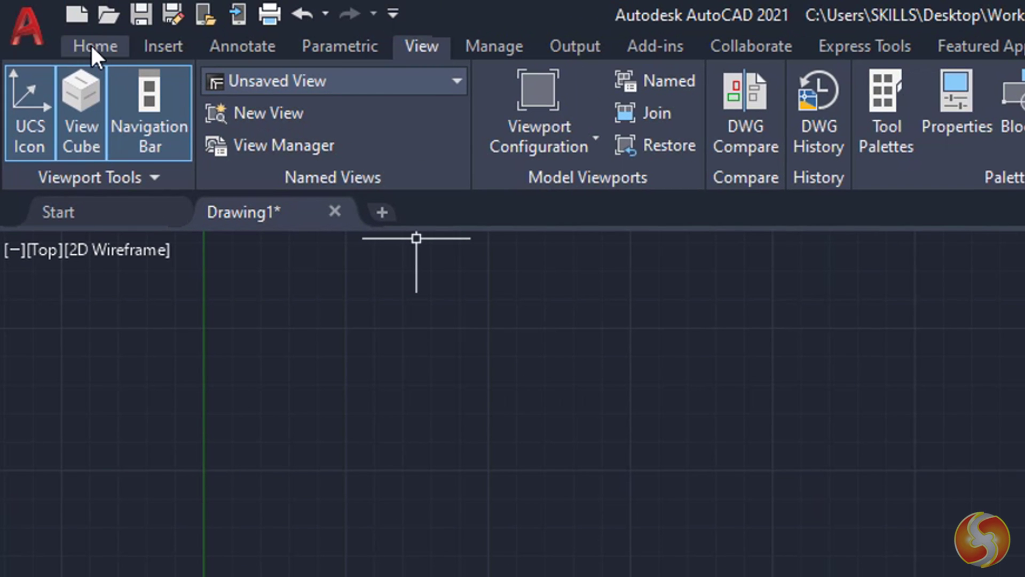
Return to the Home tools and view the available arc construction methods.
click(91, 47)
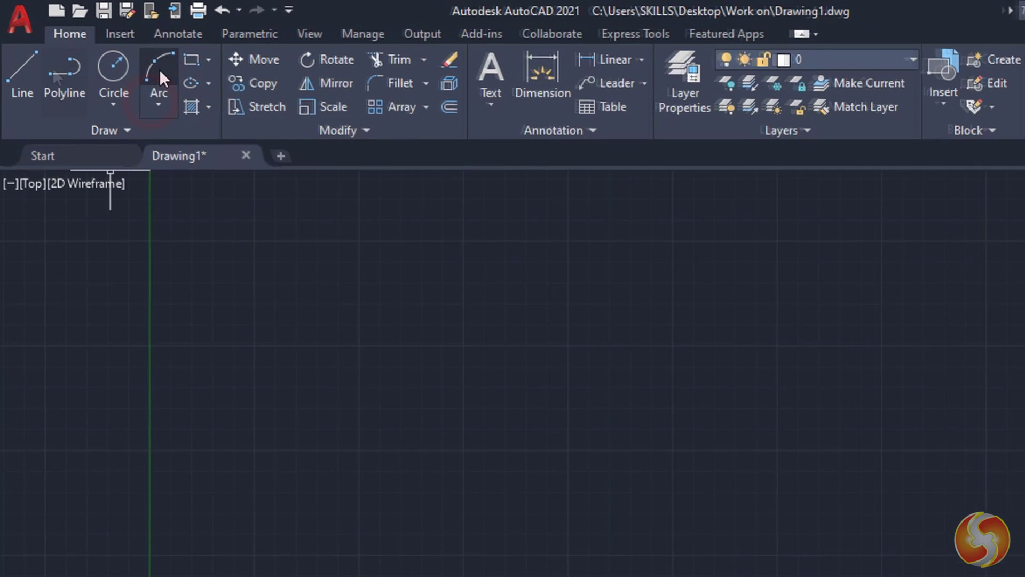
click(158, 103)
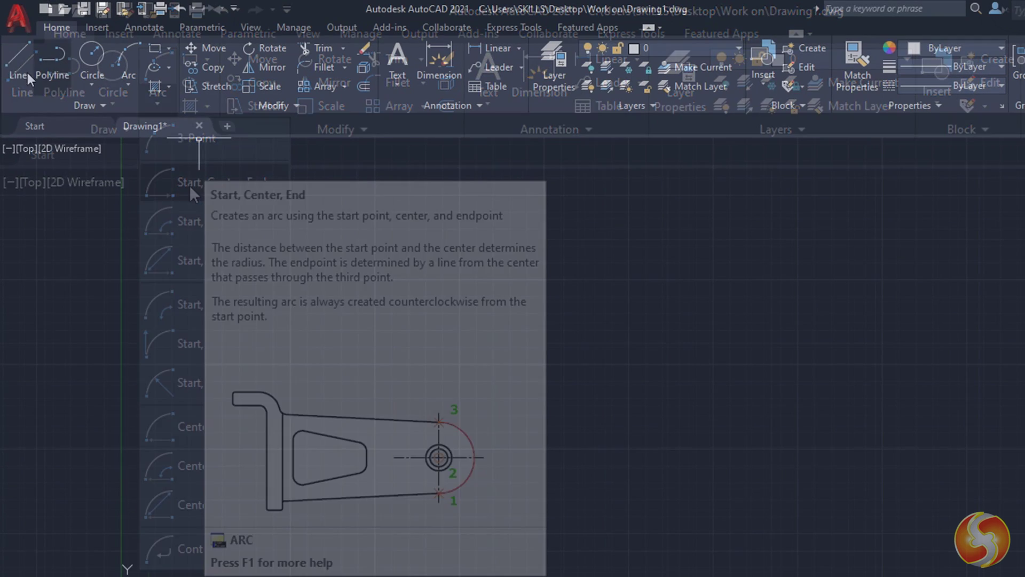
Draw an open zigzag of three connected segments with the Line command.
click(15, 65)
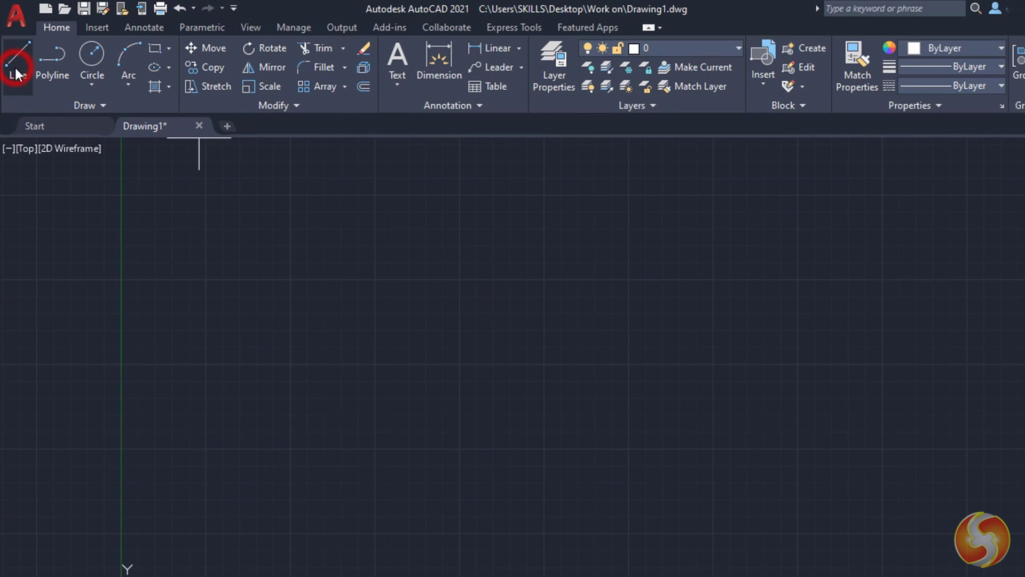
click(368, 400)
click(466, 284)
click(618, 351)
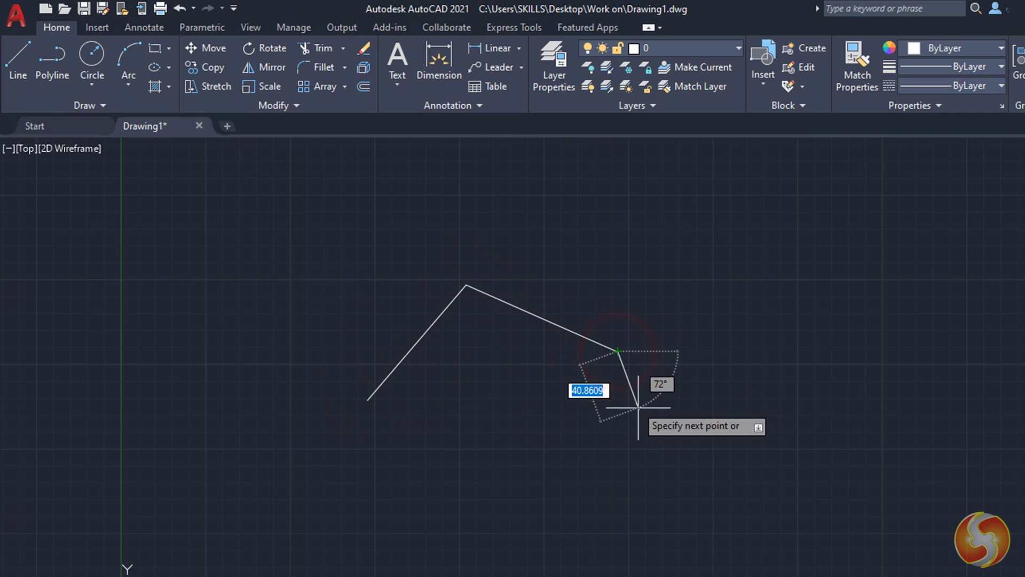
click(490, 426)
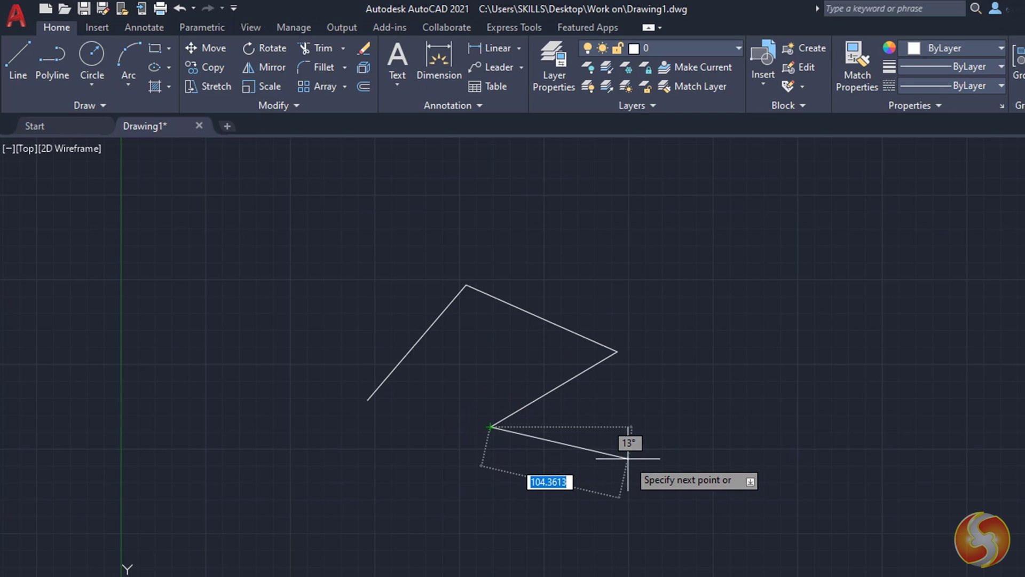
key(Escape)
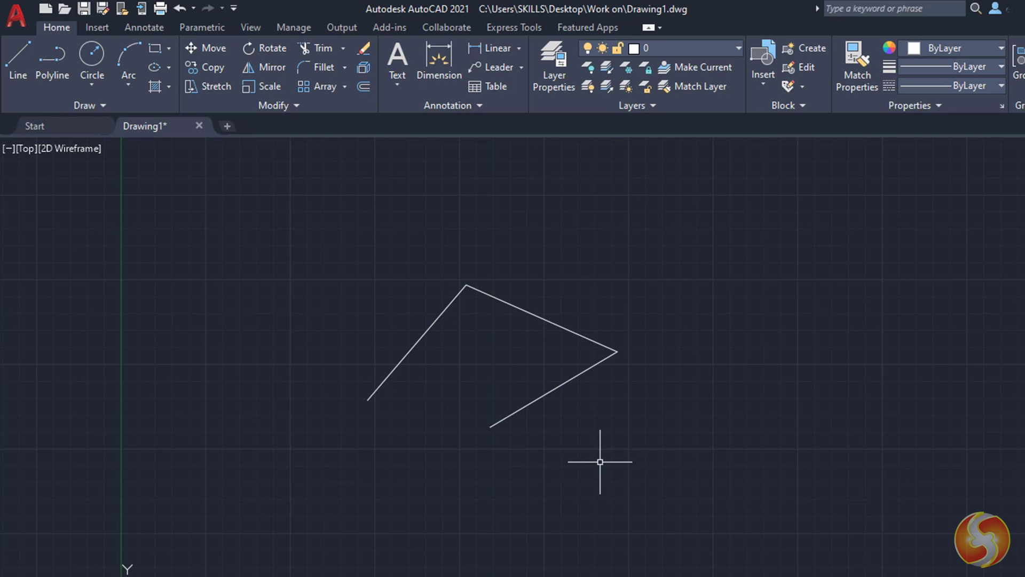
Draw a closed triangle beside the zigzag with the Line command, ending at its starting point.
key(l)
key(Return)
click(728, 342)
click(859, 263)
click(859, 426)
click(728, 342)
key(Return)
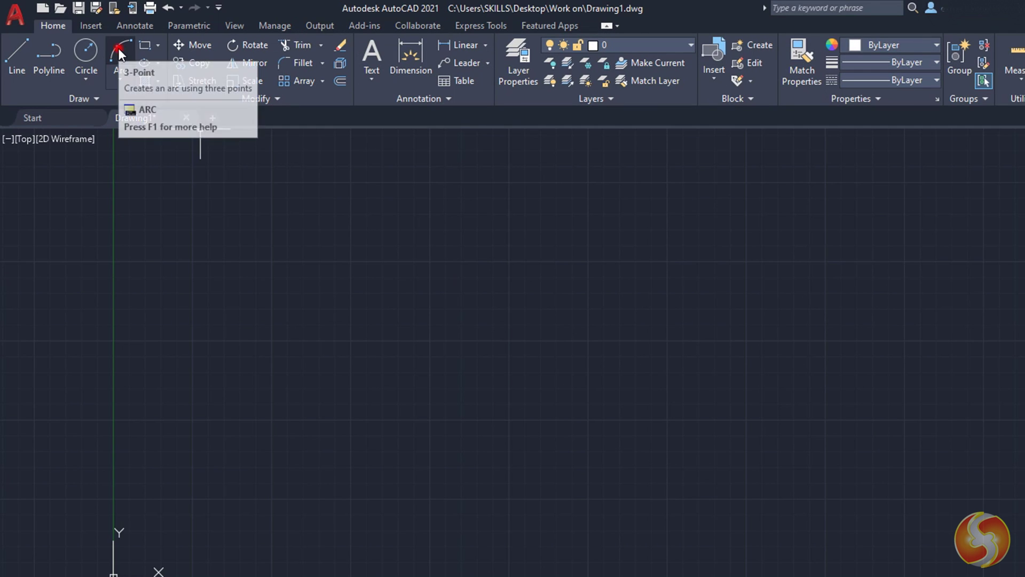
Draw a wide, shallow three-point arc that bows downward across the middle of the drawing area.
click(118, 48)
click(420, 359)
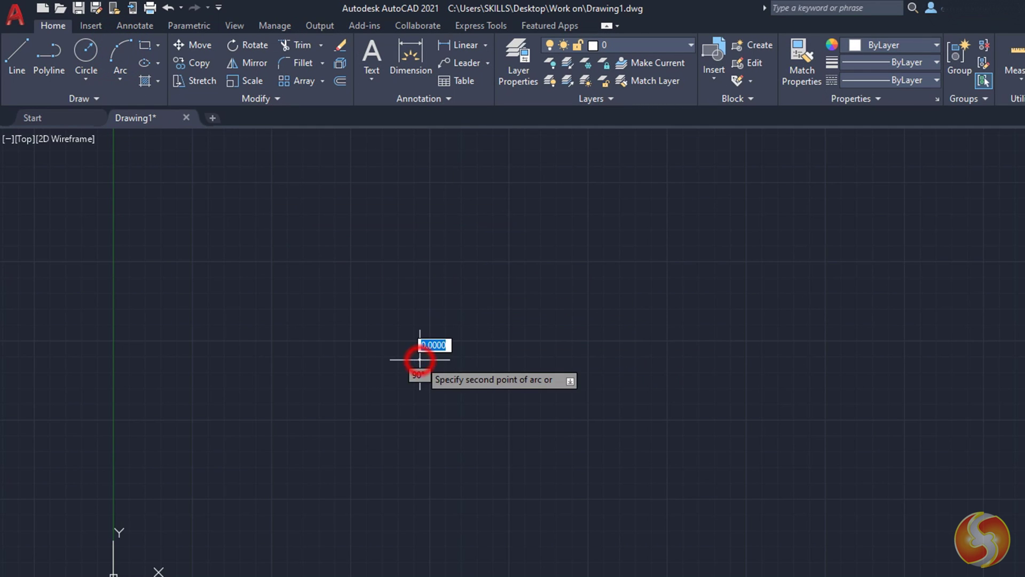
click(754, 360)
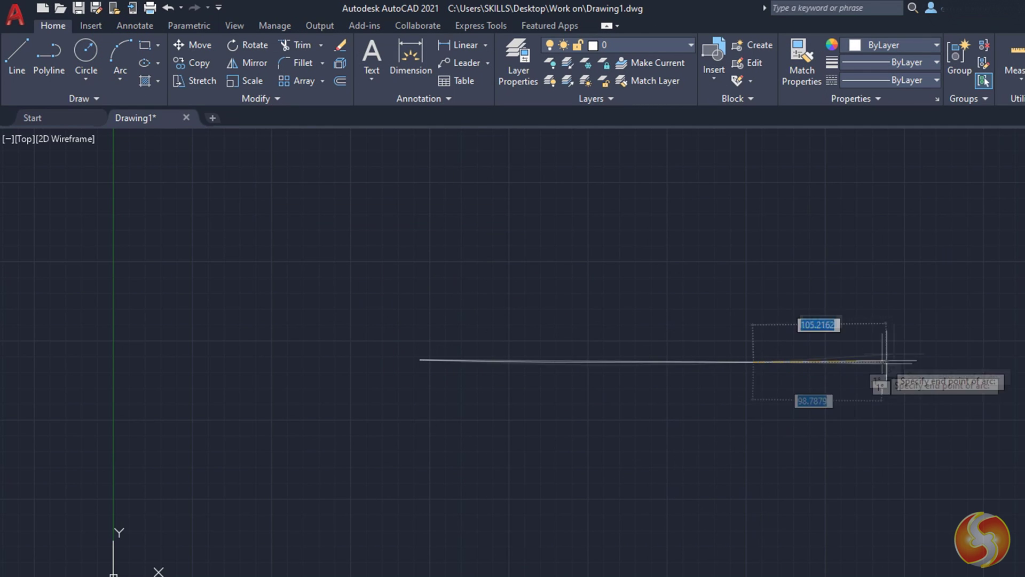
click(900, 308)
Draw a rectangle above the arc and a circle below the arc's right-hand part.
click(145, 45)
click(598, 293)
click(90, 50)
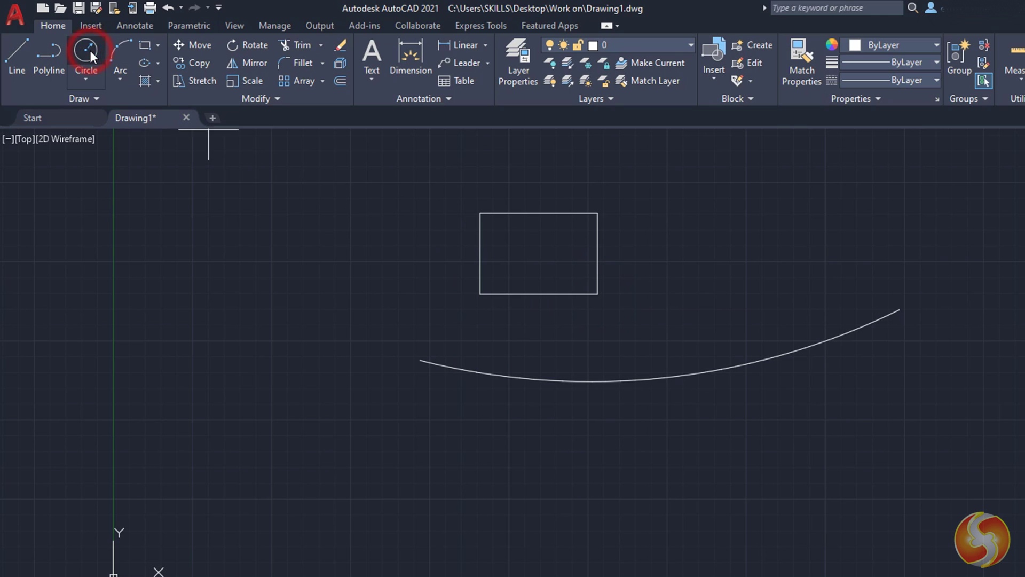
click(786, 487)
click(843, 438)
Draw a 5-sided polygon inscribed in a circle, below and to the left of the arc.
click(156, 44)
click(189, 101)
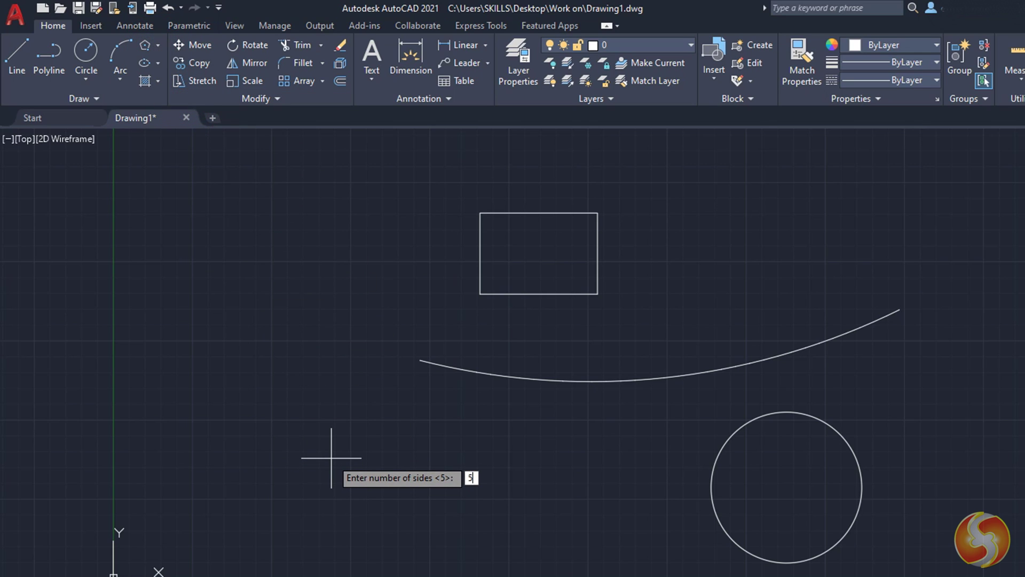
click(322, 444)
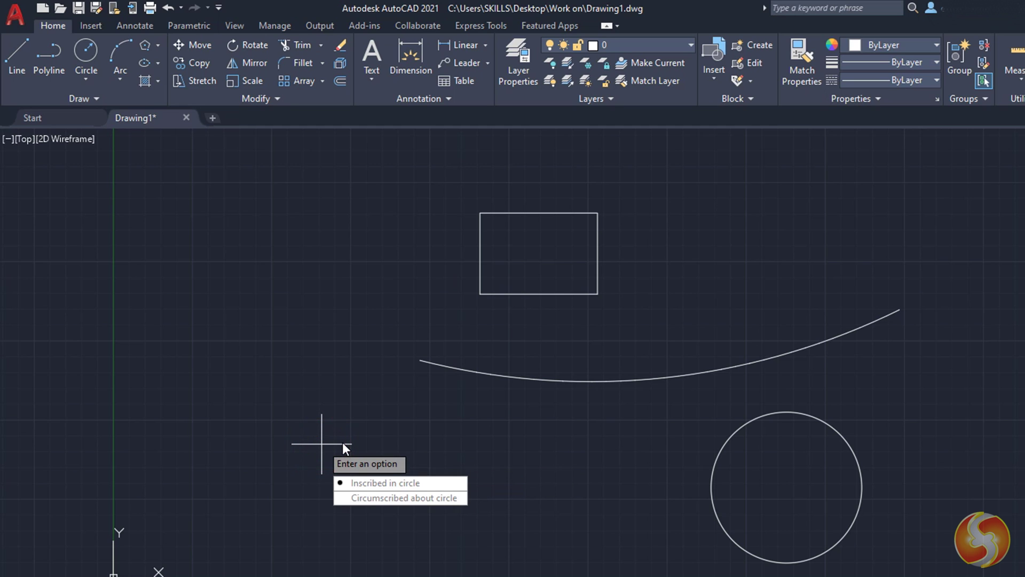
key(Return)
click(401, 406)
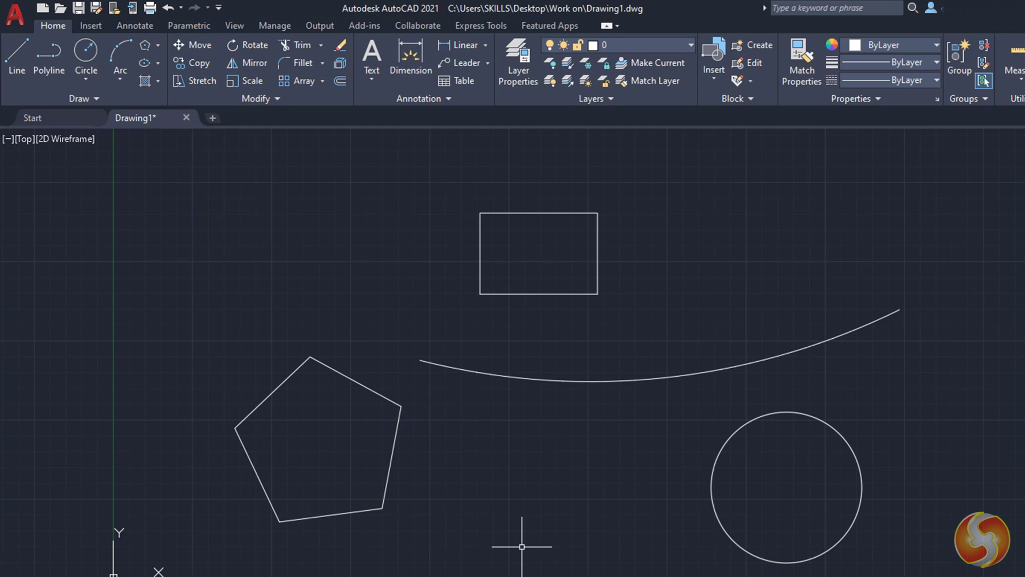
Draw an ellipse from its center and two axis distances, to the right of the rectangle.
click(143, 62)
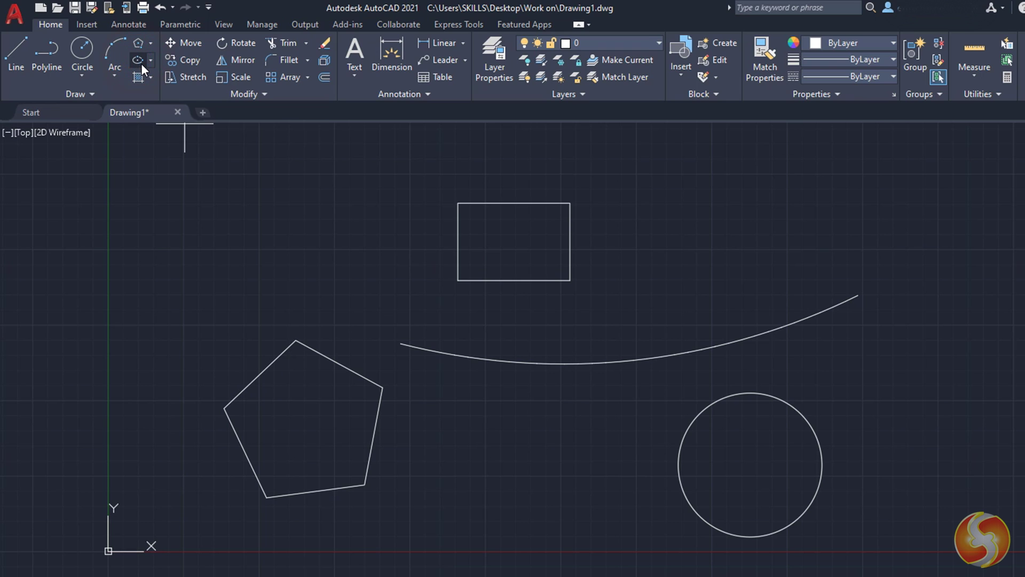
click(712, 223)
click(861, 223)
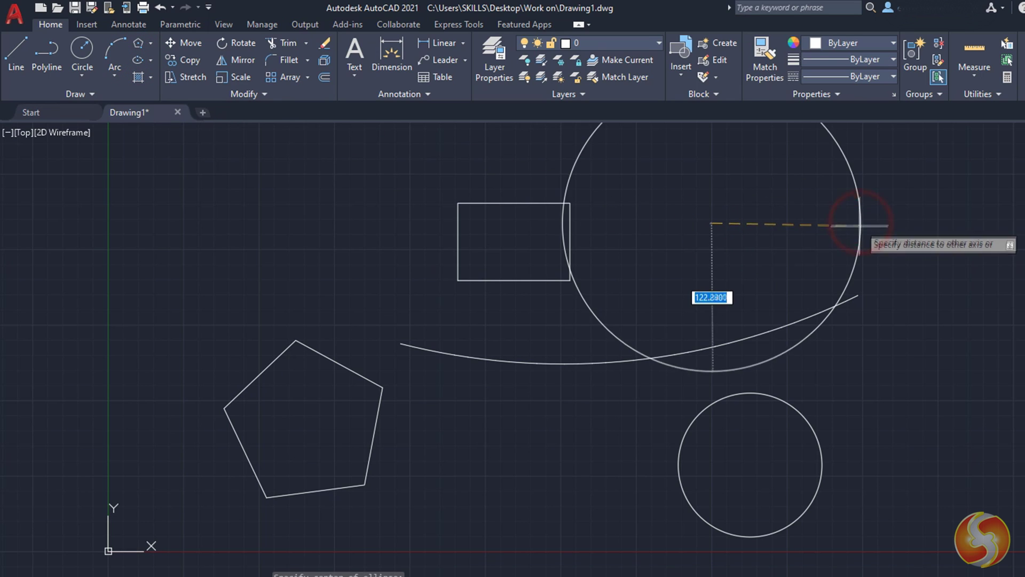
click(695, 241)
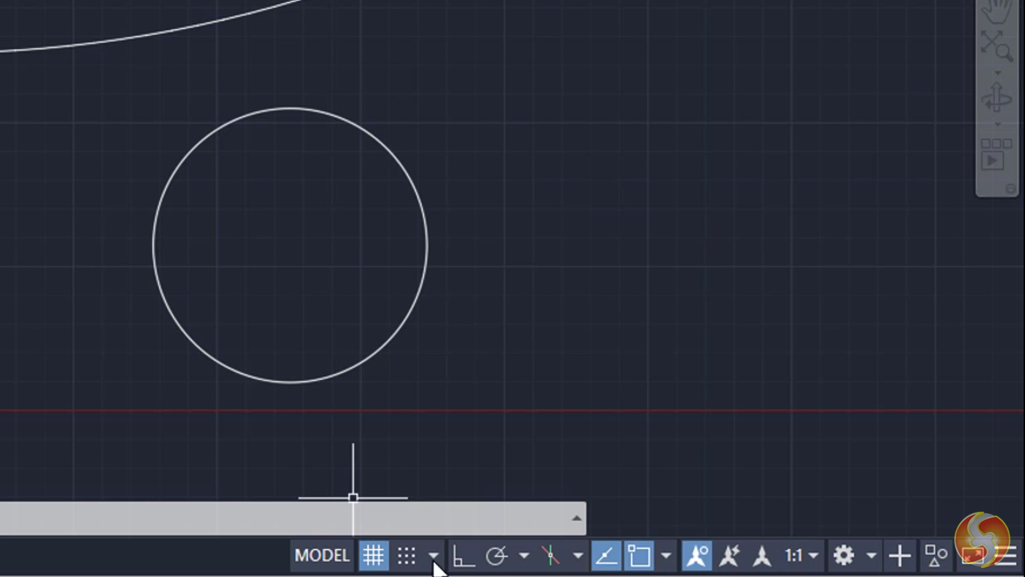
Toggle the drawing grid off and back on.
click(374, 556)
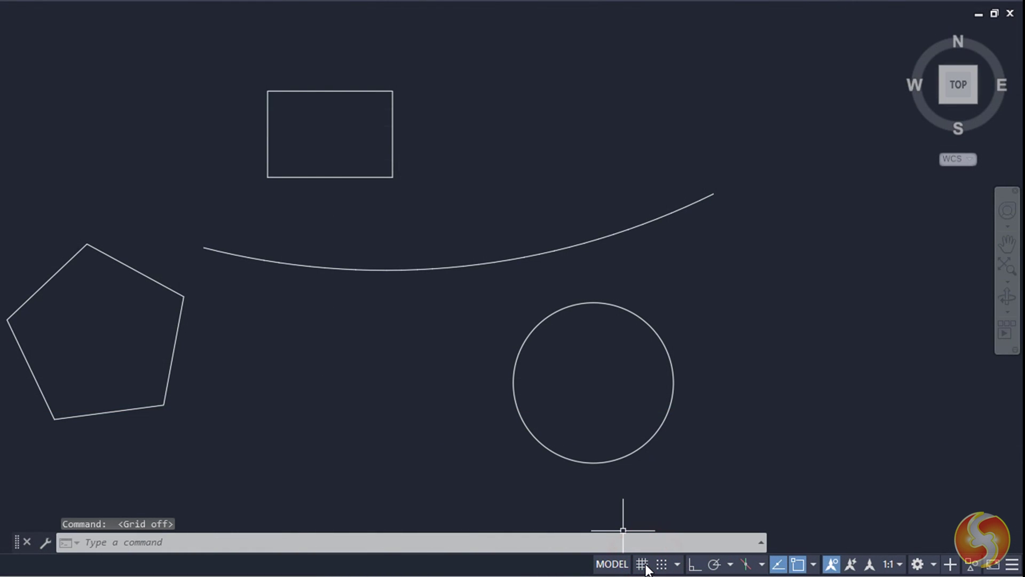
click(643, 565)
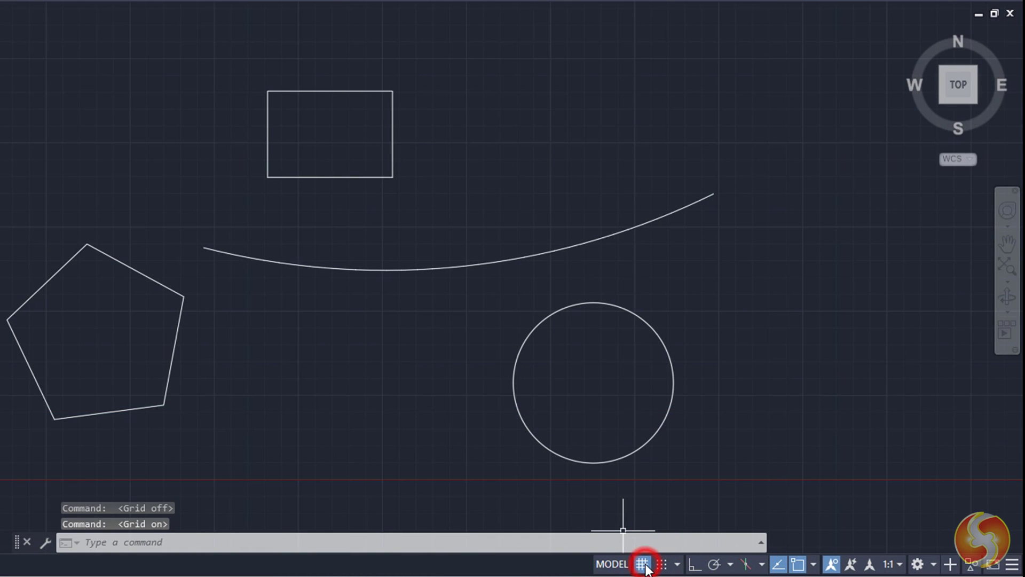
click(643, 565)
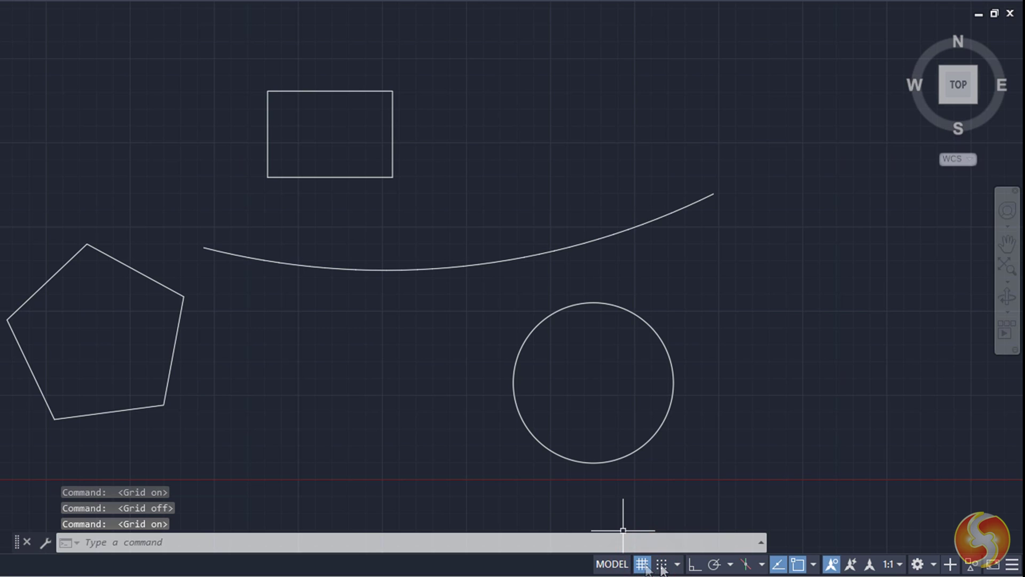
Try drawing a line with grid snap on, cancel it and turn snap mode off.
click(661, 564)
text(l)
key(Return)
scroll(468, 326, up, 5)
click(407, 303)
scroll(468, 295, up, 3)
scroll(566, 191, up, 3)
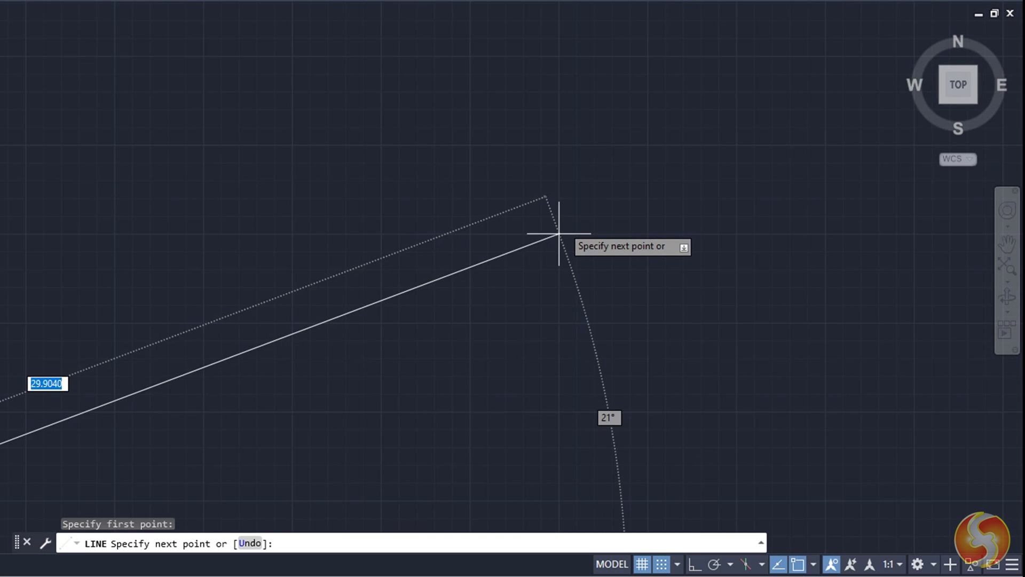
scroll(630, 187, down, 3)
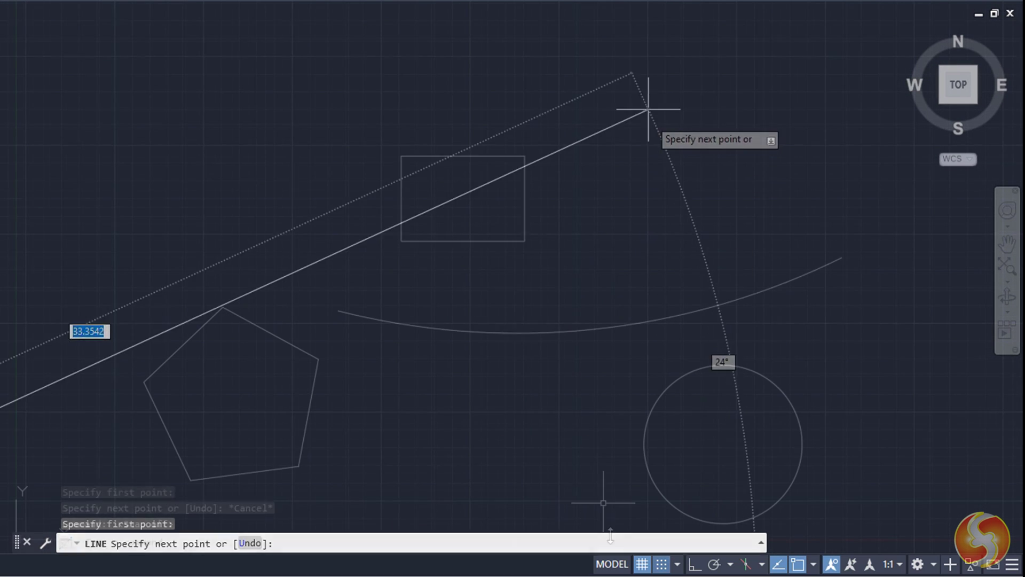
key(Escape)
key(F9)
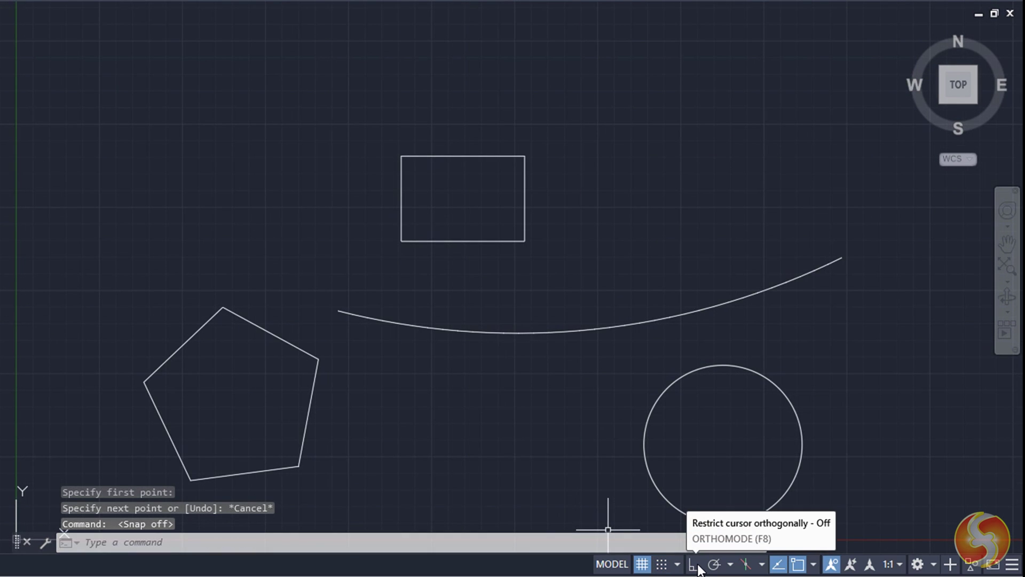
Try drawing a horizontal line below the arc with Ortho mode on, cancel it and turn Ortho off.
click(697, 565)
text(l)
key(Return)
click(383, 377)
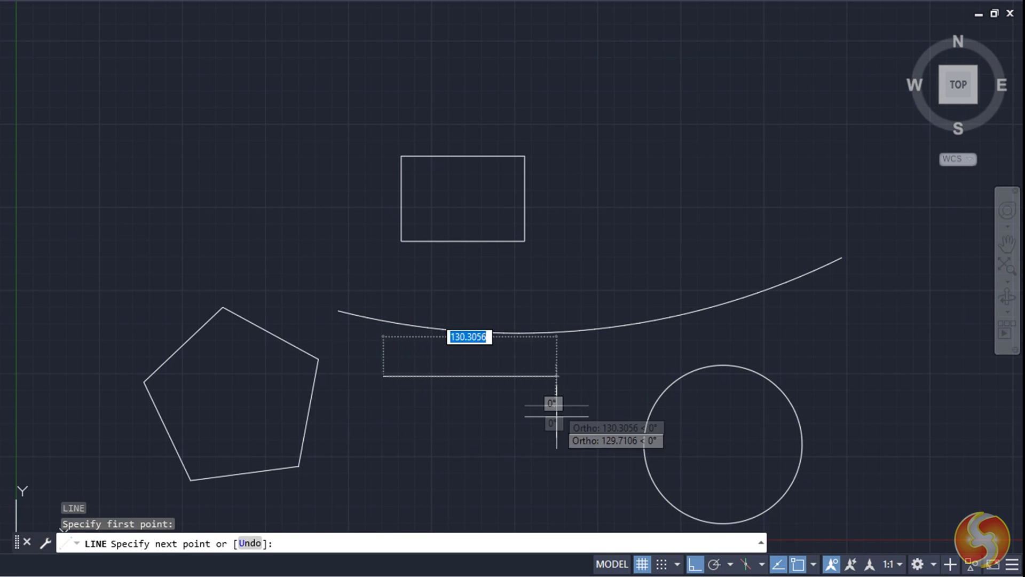
key(Escape)
key(F8)
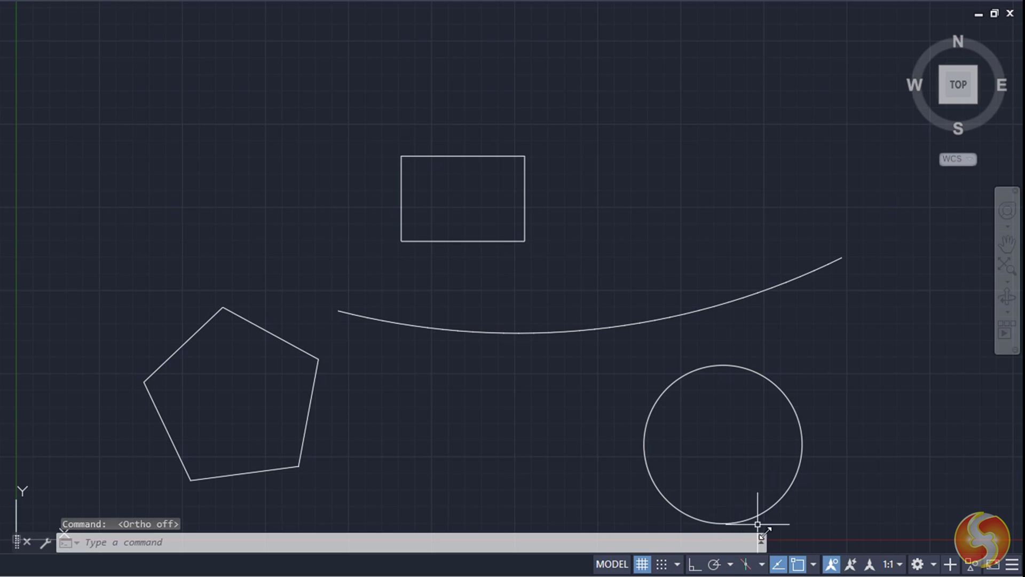
Try a line from below the arc to the arc's right endpoint using object snap, and cancel it.
text(l)
key(Return)
click(470, 434)
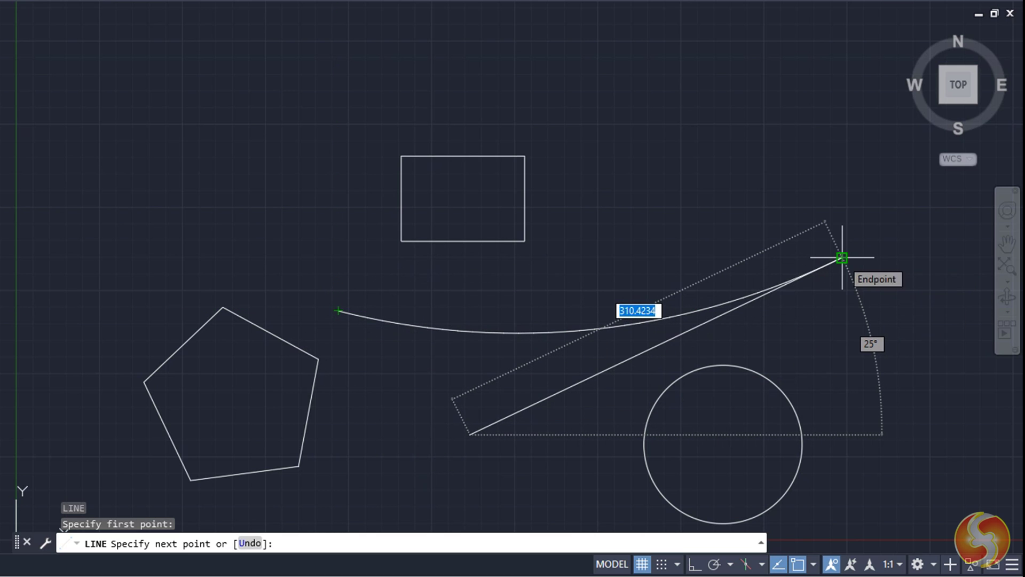
key(Escape)
Review the list of object snap types and try starting a line in an empty area.
key(Return)
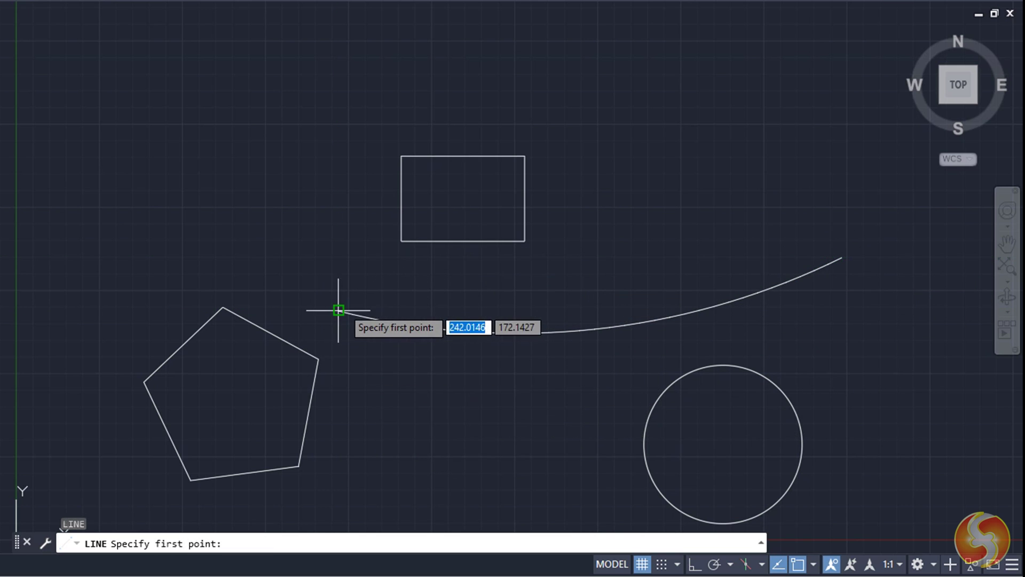
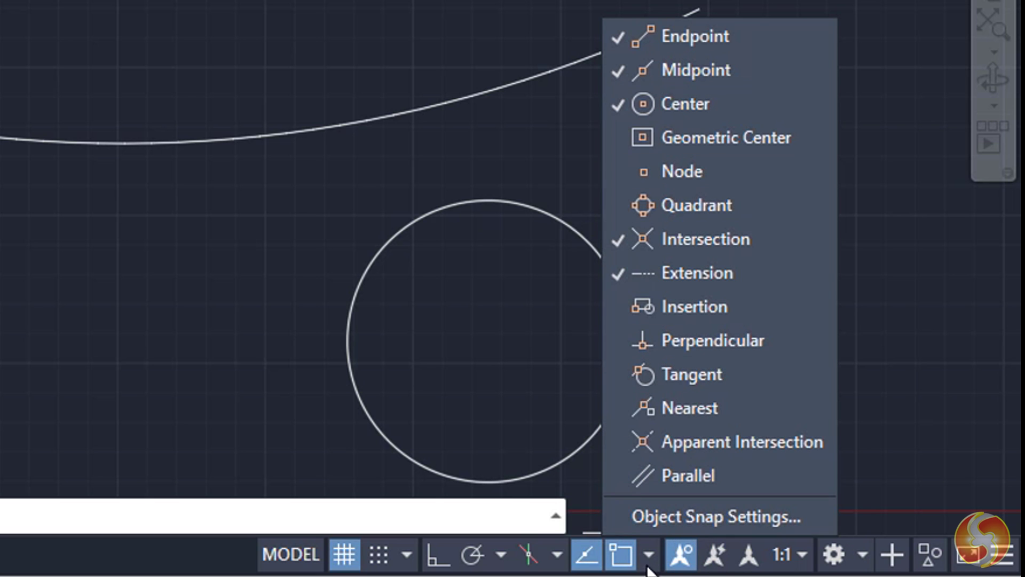
key(Escape)
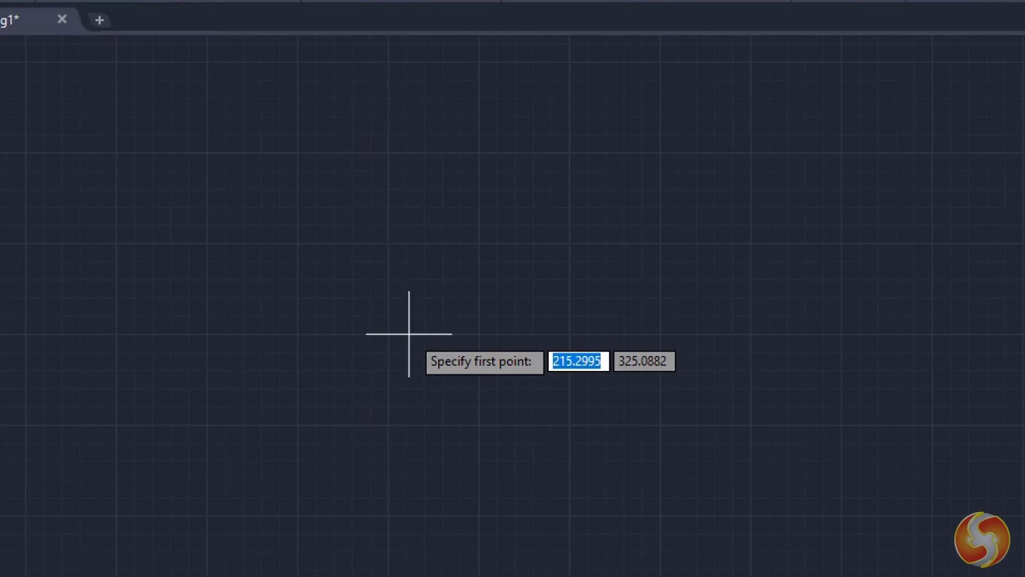
click(435, 353)
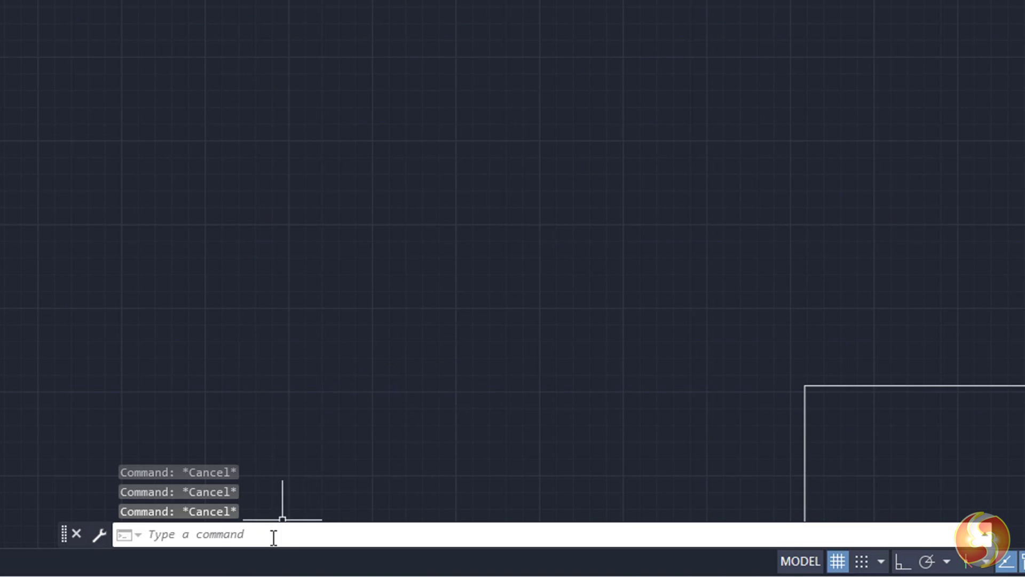
Open the Drawing Units settings with the UNITS command.
click(272, 536)
text(un)
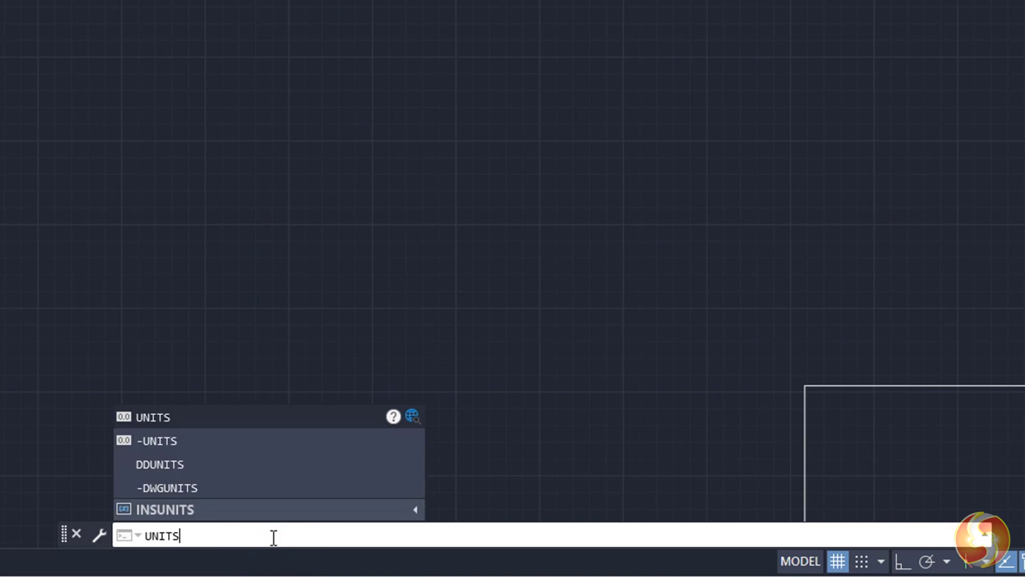
click(171, 419)
key(Return)
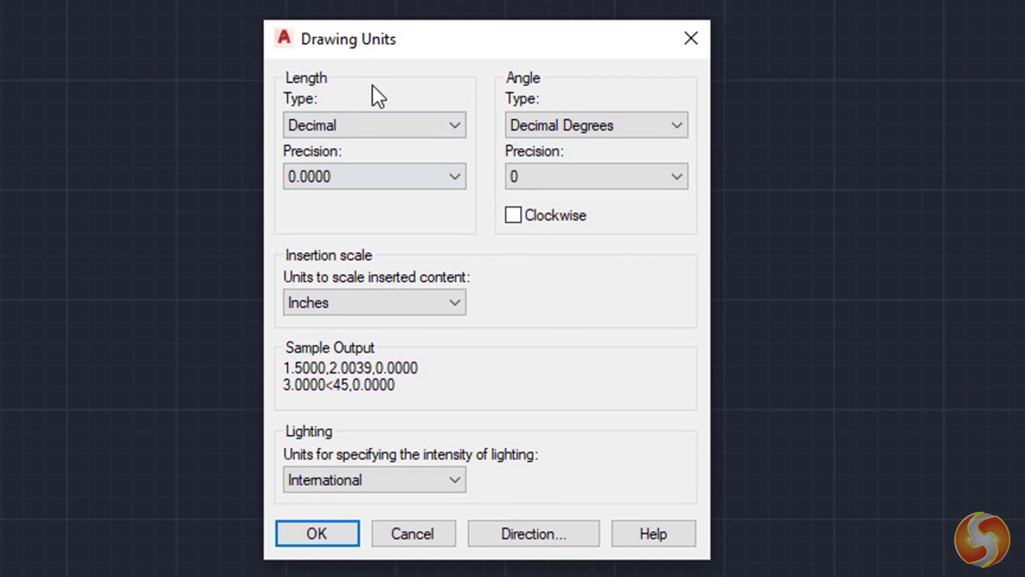
Review the length type, length precision, angle type and insertion scale options in the Drawing Units settings.
click(453, 126)
click(444, 126)
click(435, 178)
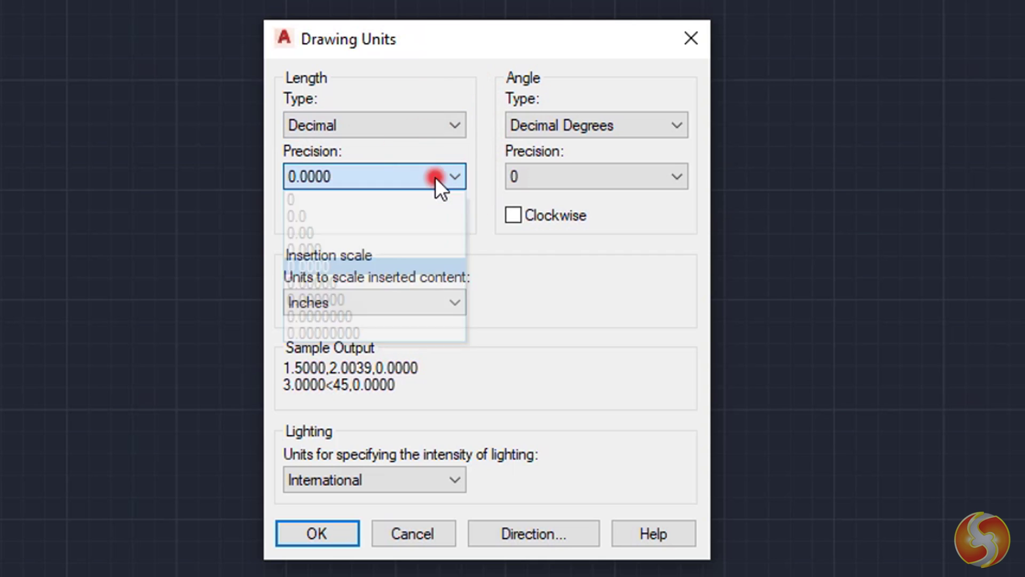
click(620, 125)
click(620, 125)
click(453, 301)
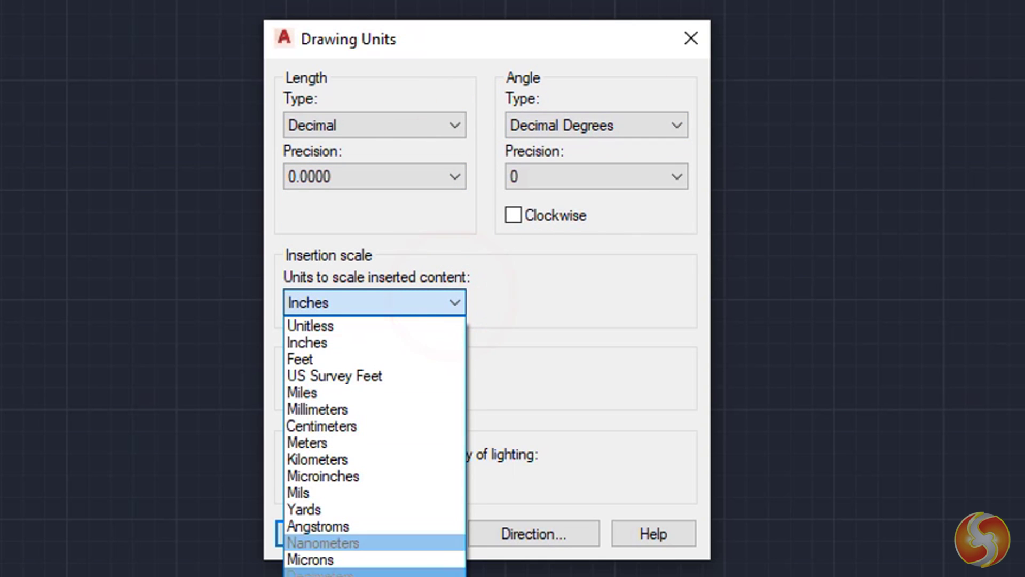
click(453, 293)
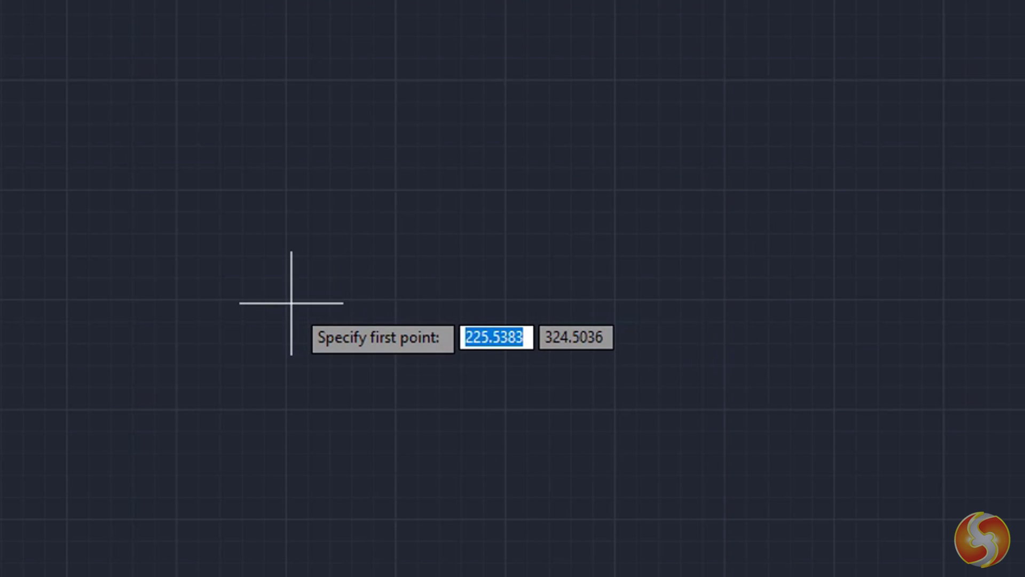
Try a line rising diagonally in an empty area and cancel it.
click(291, 303)
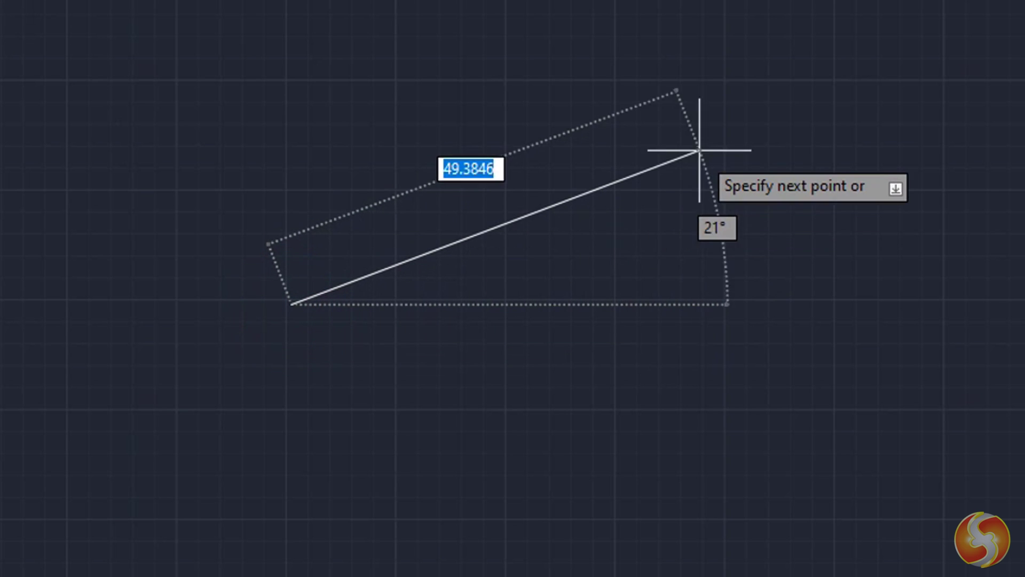
key(Escape)
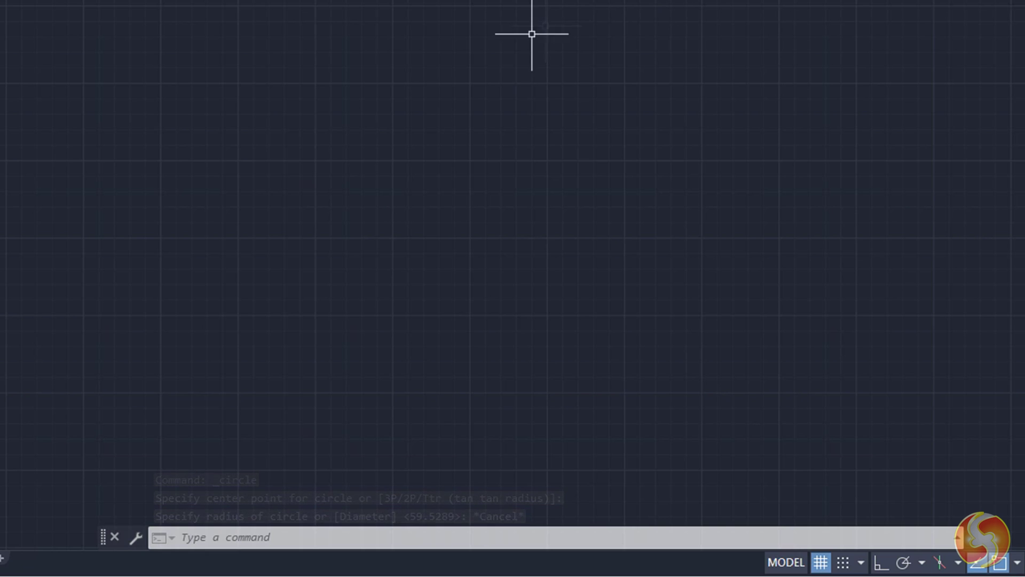
Draw a polyline segment 45 units long at 35° with the POLYLINE command, and set the next segment's length to 15.
click(282, 538)
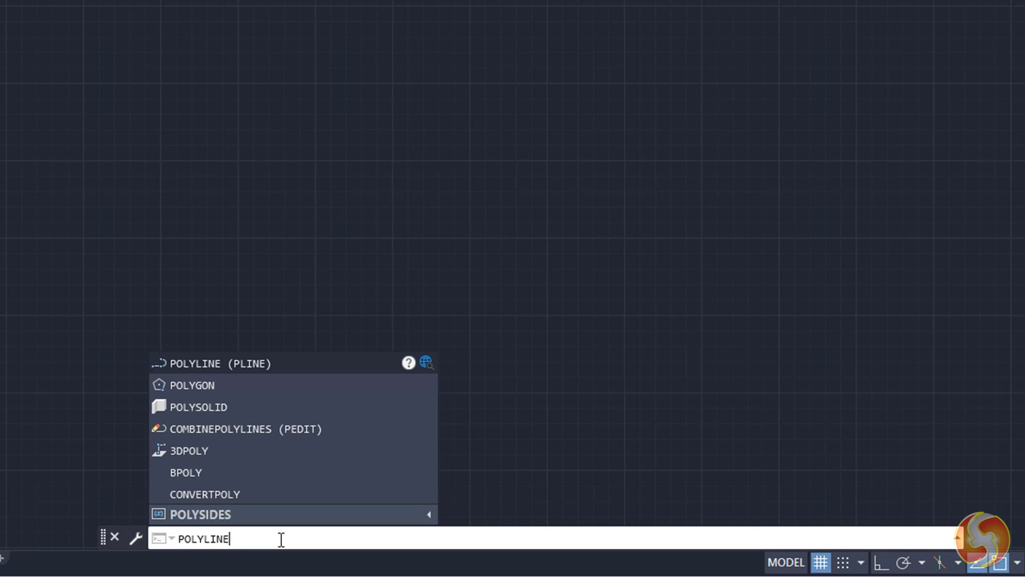
key(Return)
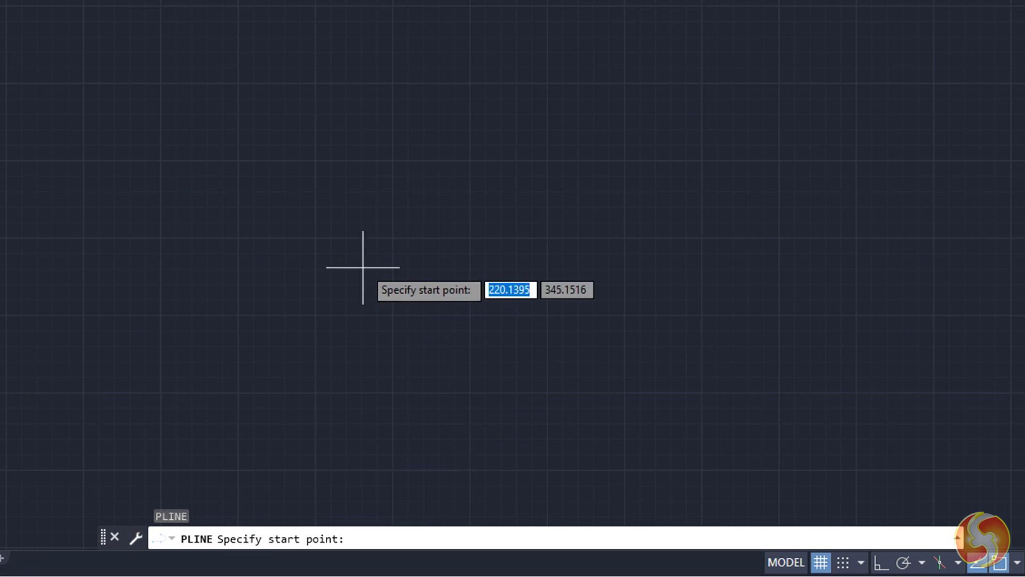
click(373, 205)
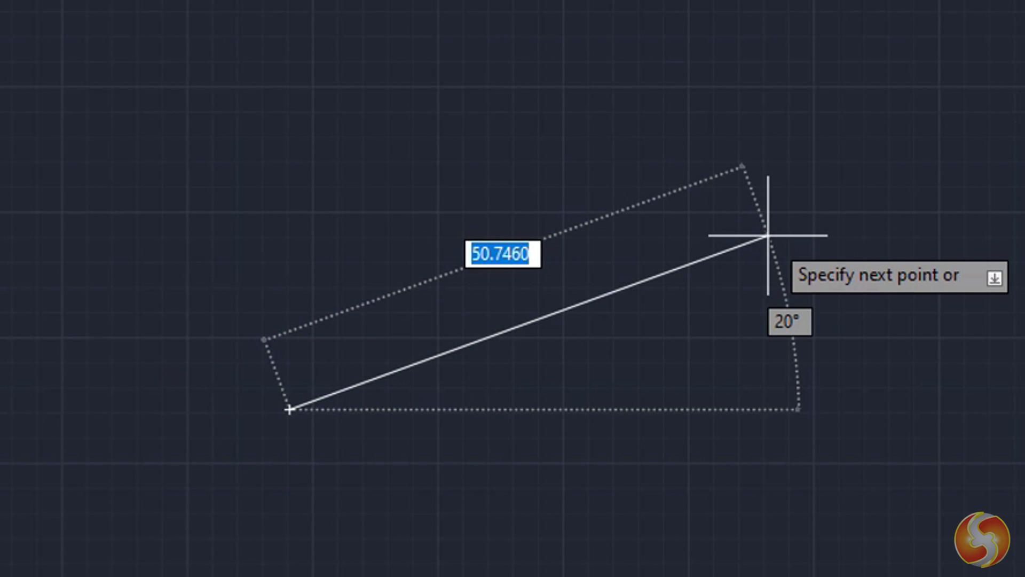
text(45)
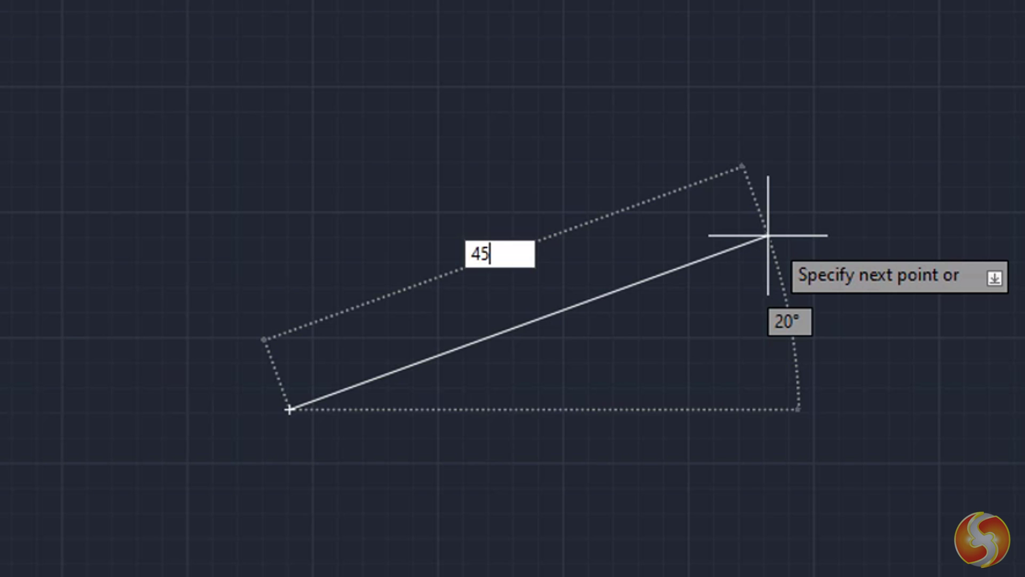
key(Tab)
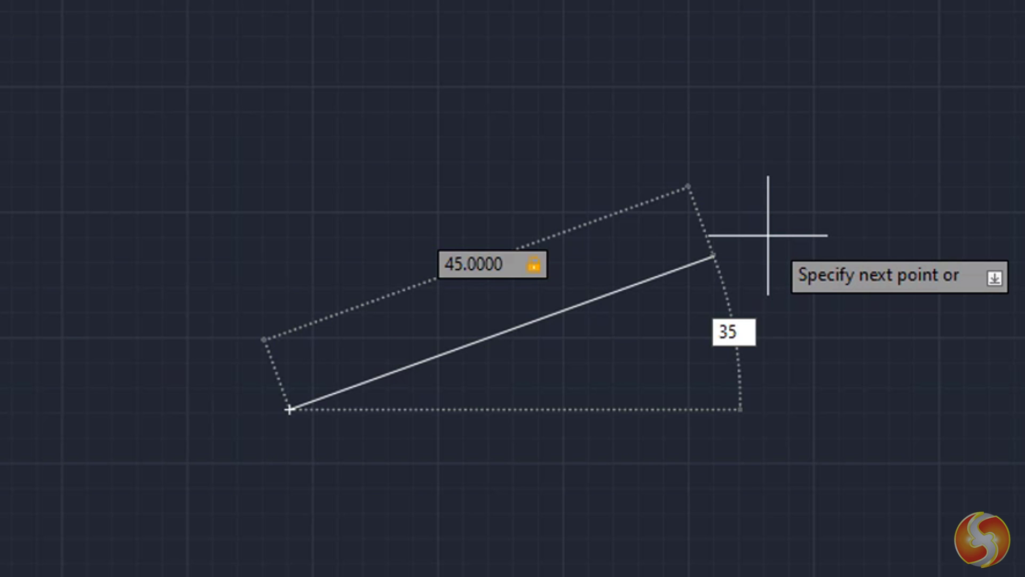
key(Tab)
key(Tab)
key(Tab)
key(Tab)
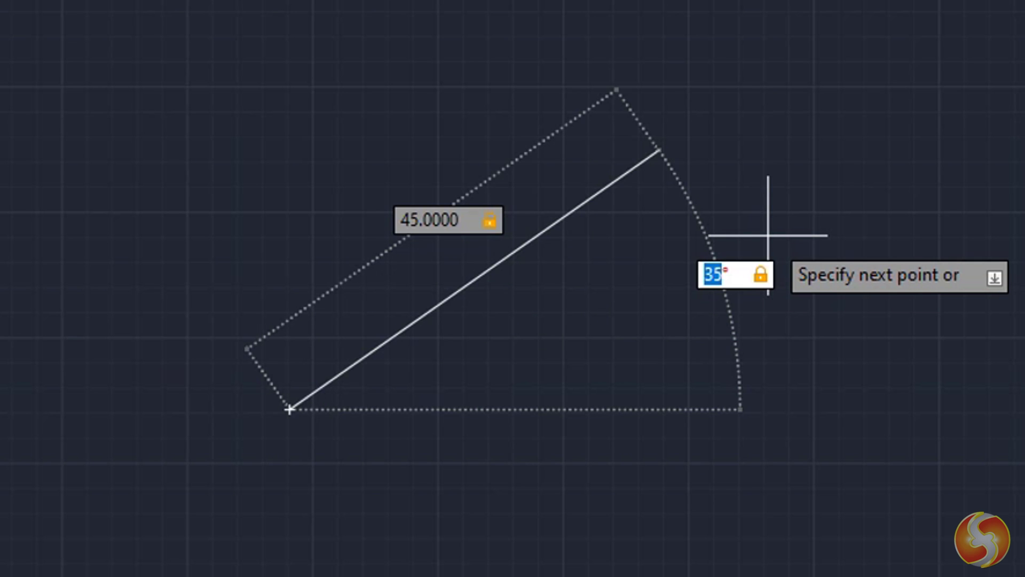
key(Return)
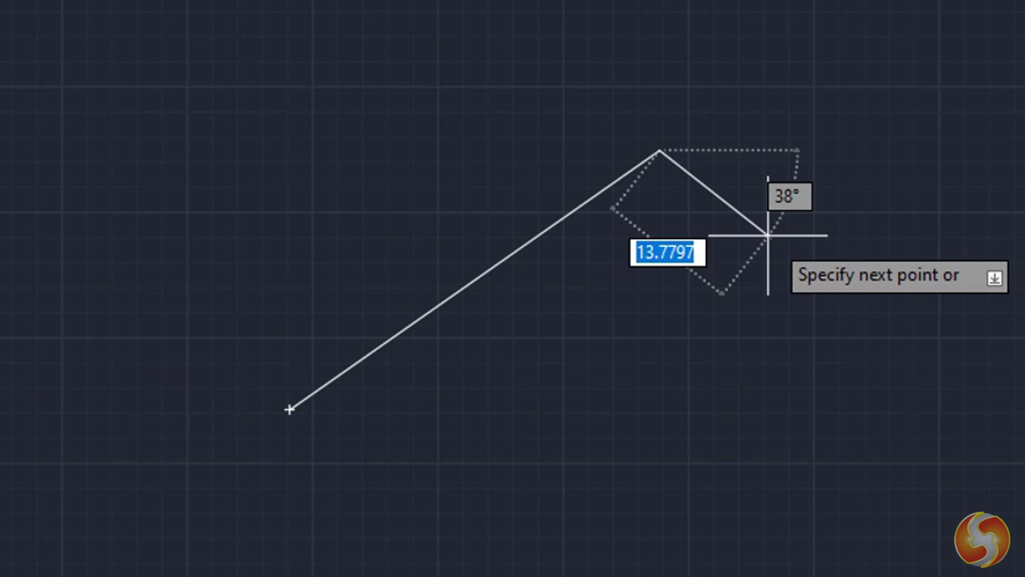
text(15)
key(Tab)
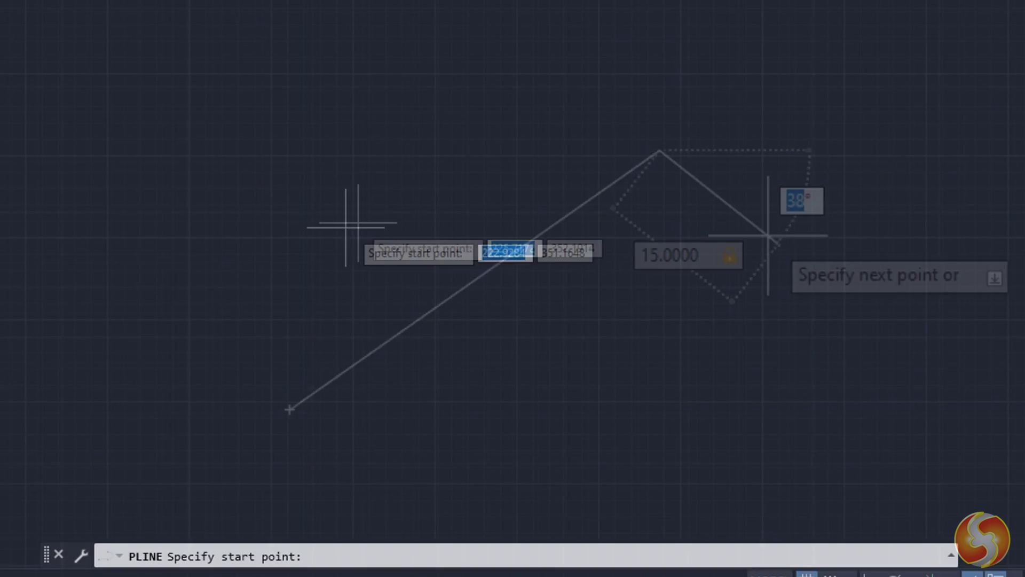
Draw a polyline with a straight segment continued by an arc segment, and switch back to straight segments with the Line option.
click(348, 216)
click(610, 48)
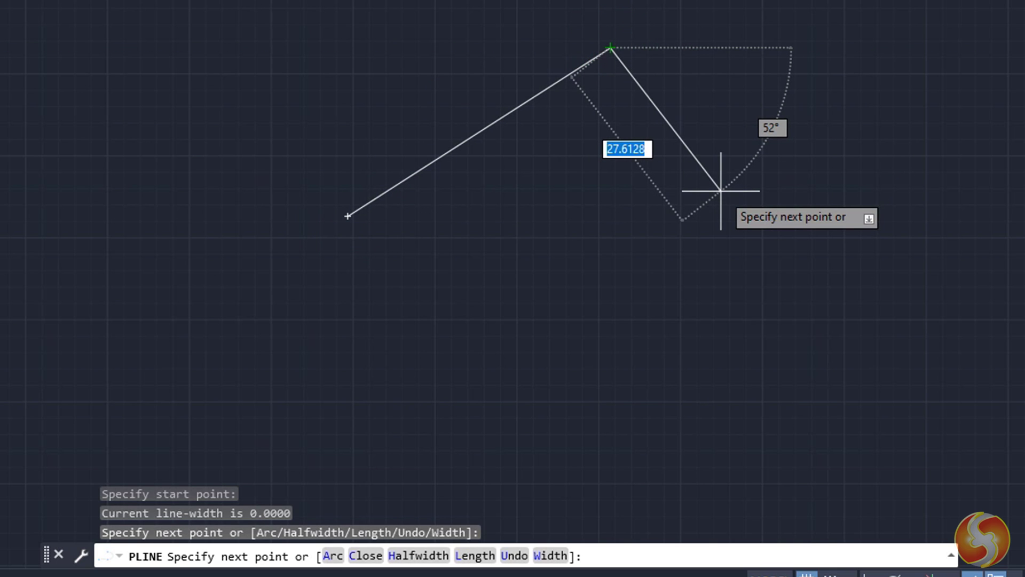
key(Down)
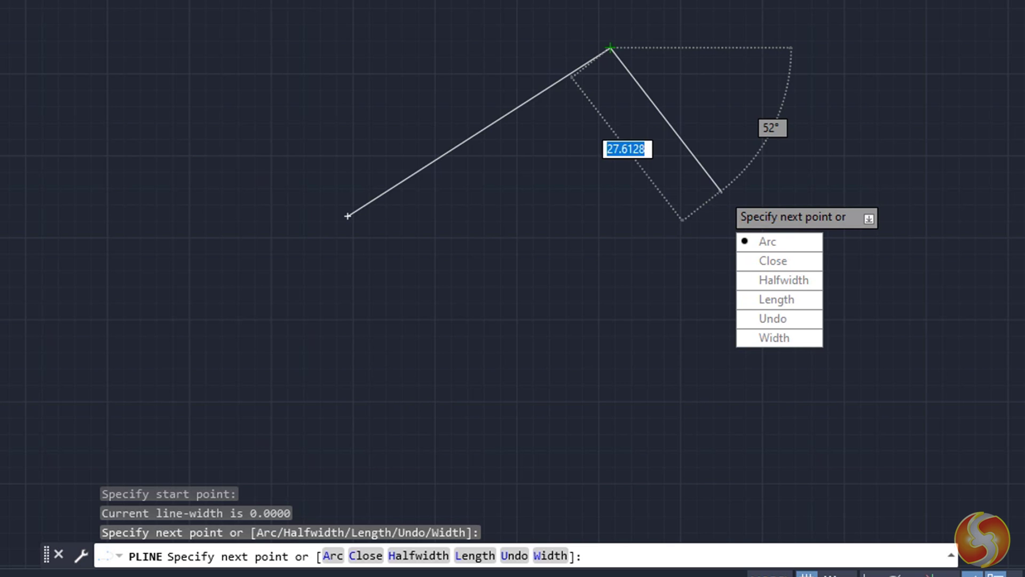
key(Return)
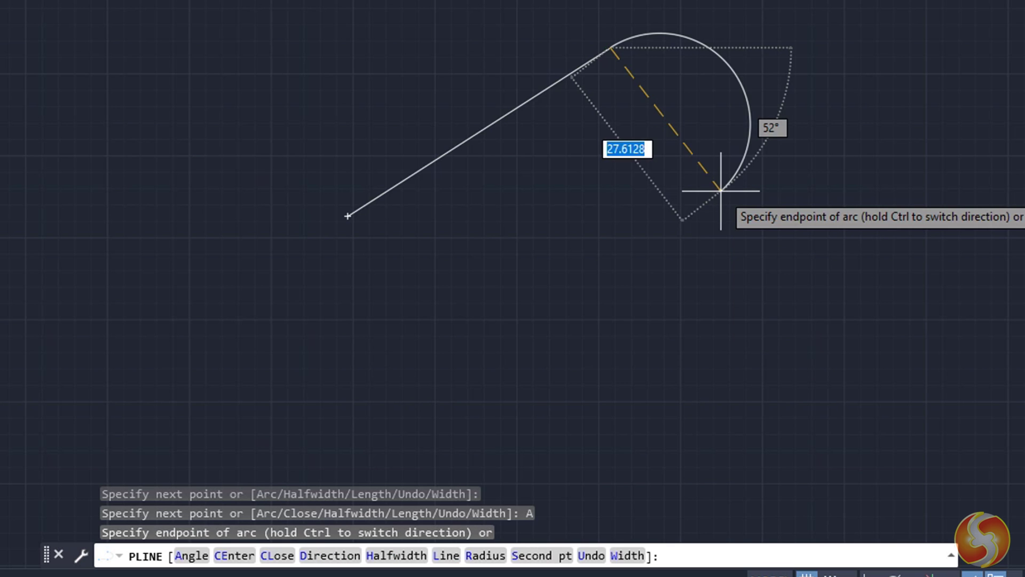
click(618, 243)
key(Down)
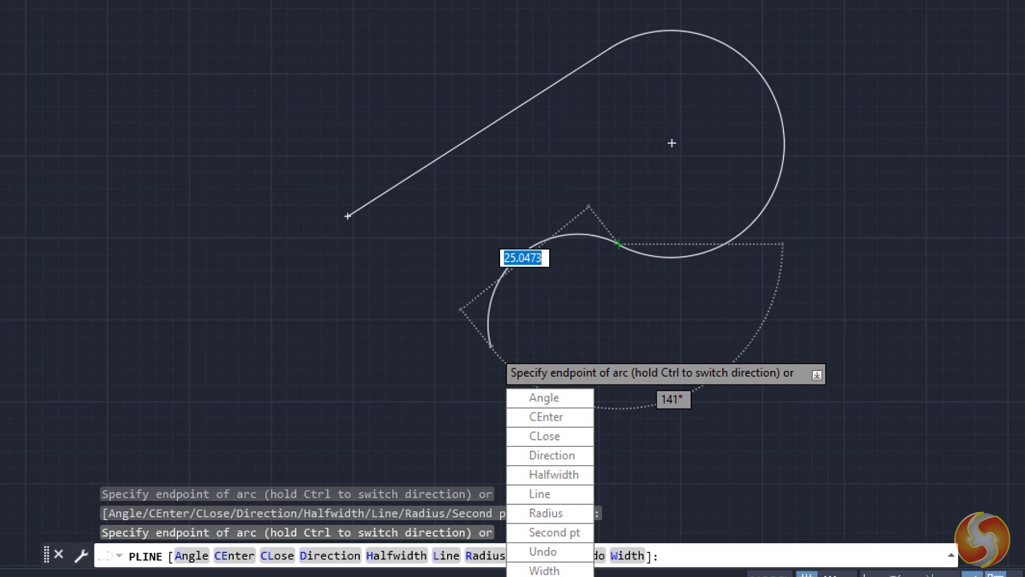
key(Return)
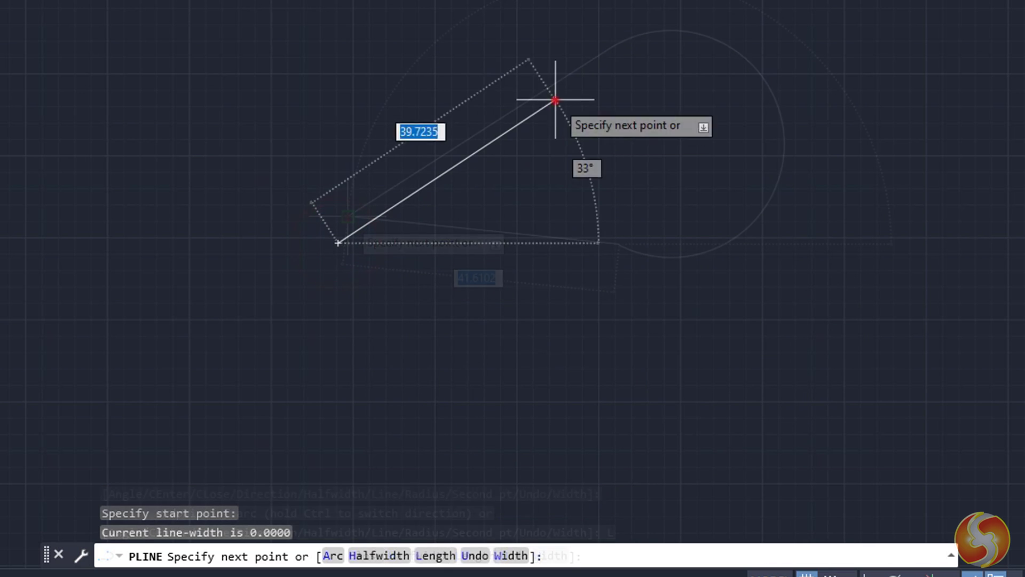
Draw another polyline's first segment about 40 units long at 33° and choose the Arc option for the next one.
click(556, 99)
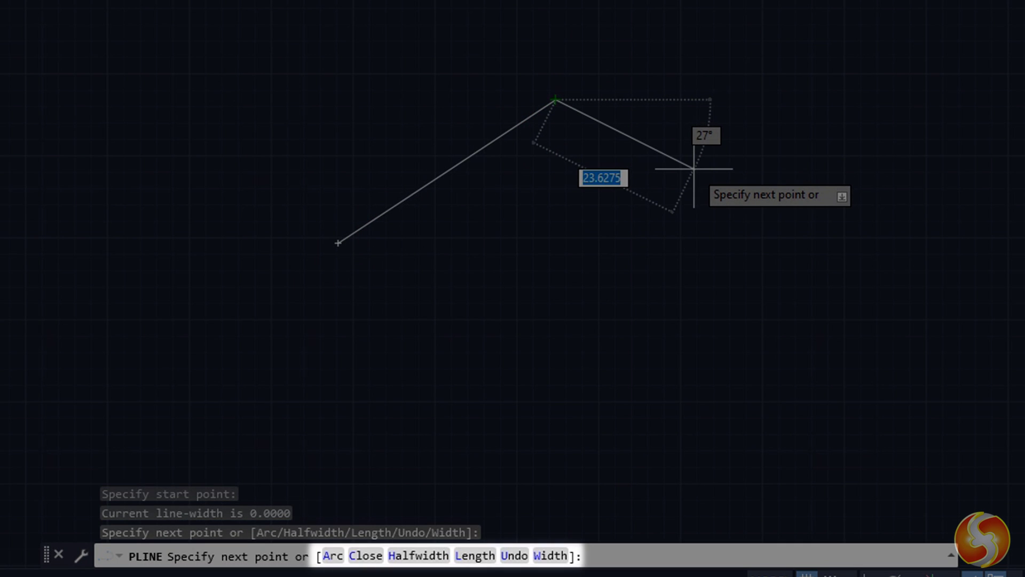
text(a)
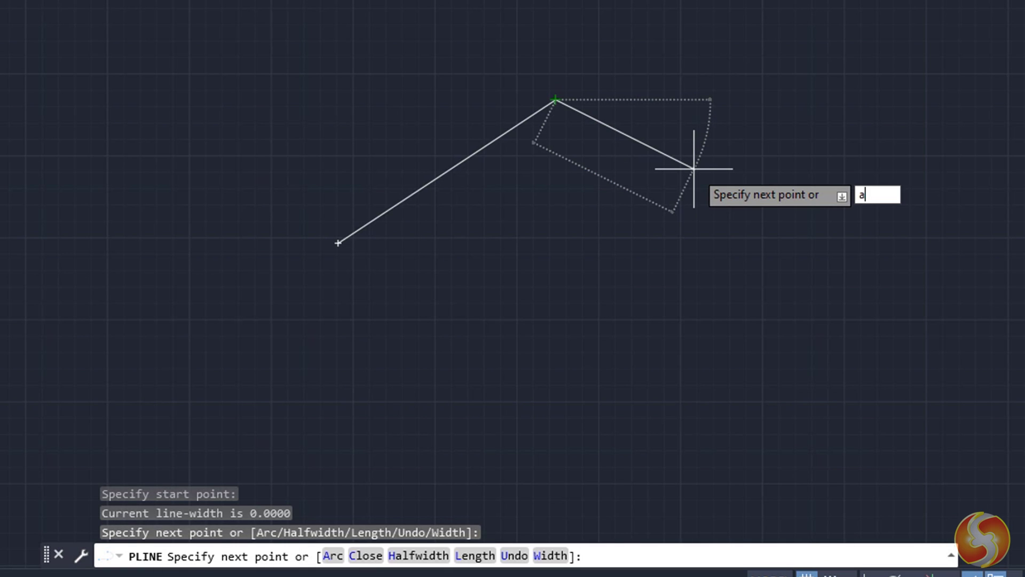
key(Return)
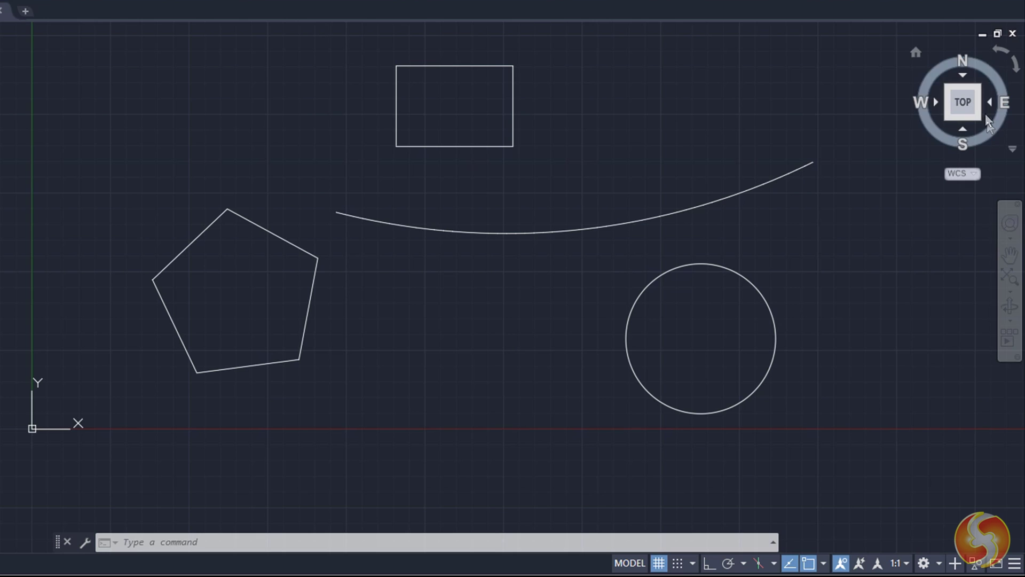
Pan the drawing slightly with the Pan tool and exit the command.
mouse_move(963, 103)
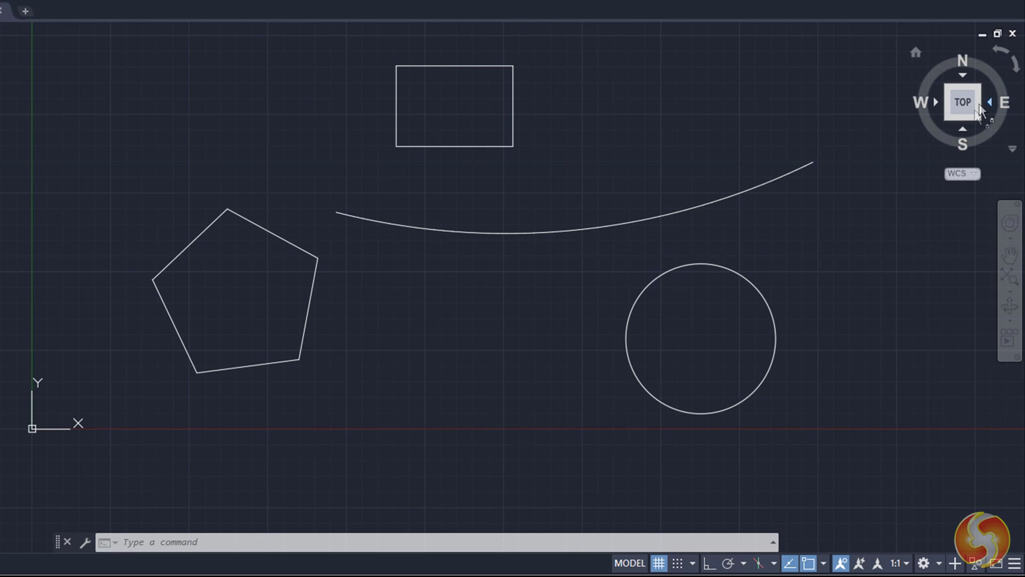
click(1011, 255)
mouse_move(633, 246)
mouse_down()
mouse_move(861, 256)
mouse_move(584, 437)
mouse_move(737, 307)
mouse_move(501, 208)
mouse_move(650, 283)
mouse_move(642, 275)
mouse_up()
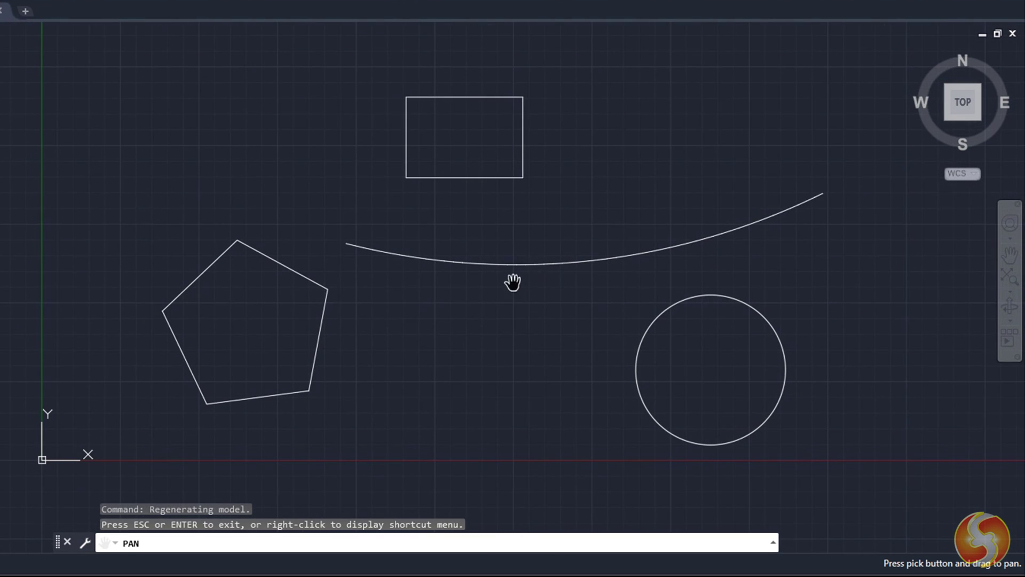
key(Escape)
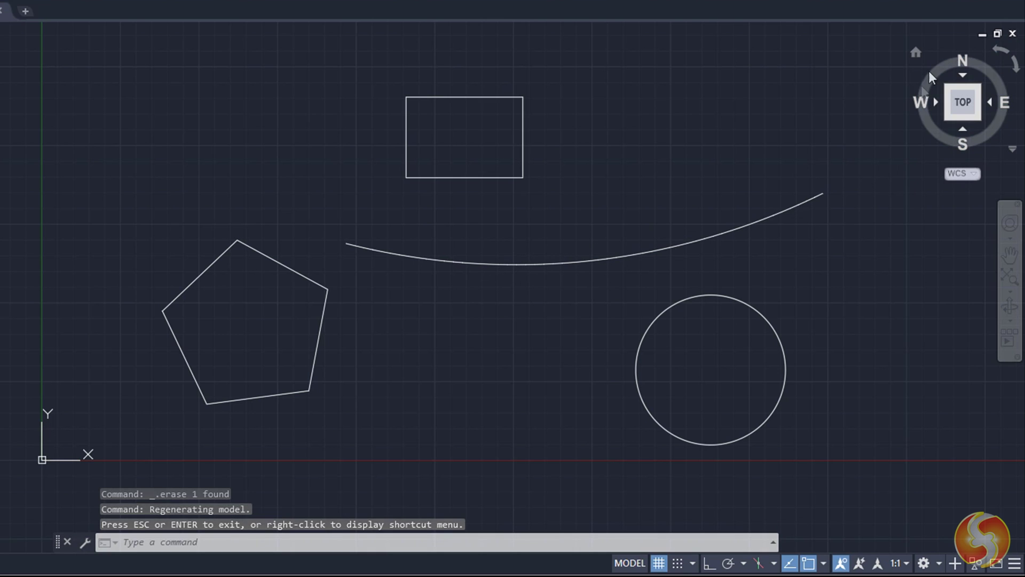
Orbit the drawing away from the top view and restore the home view.
mouse_move(945, 140)
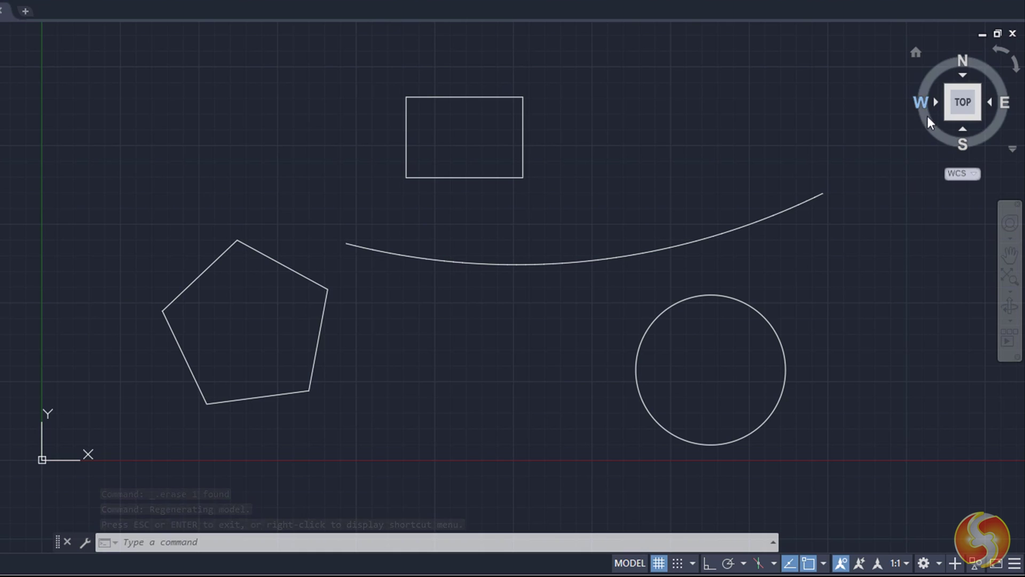
click(928, 127)
shift+middle_drag(928, 126, 806, 389)
click(916, 52)
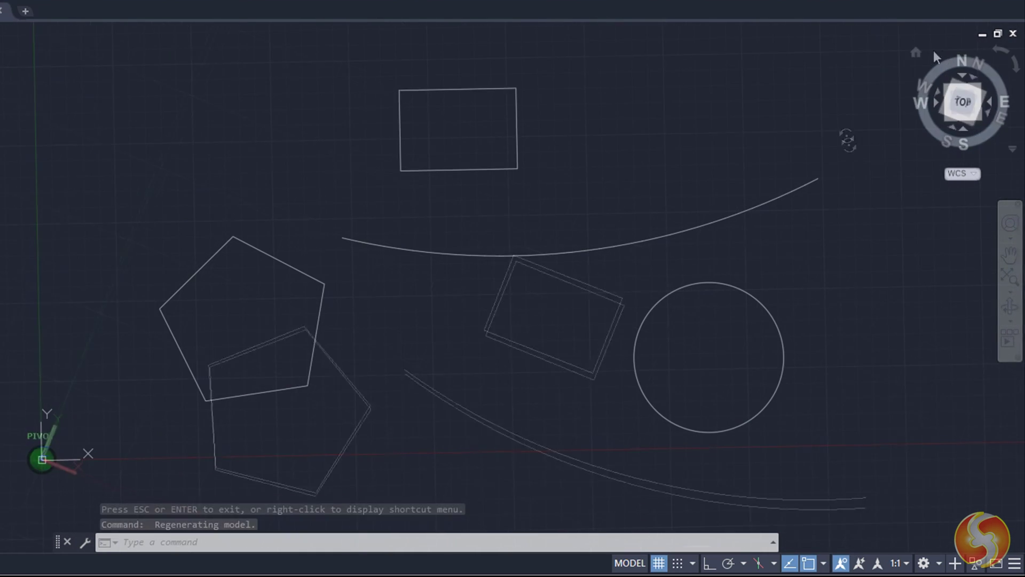
Rotate the top view in 90° turns counterclockwise and clockwise, ending with north up again.
click(1003, 52)
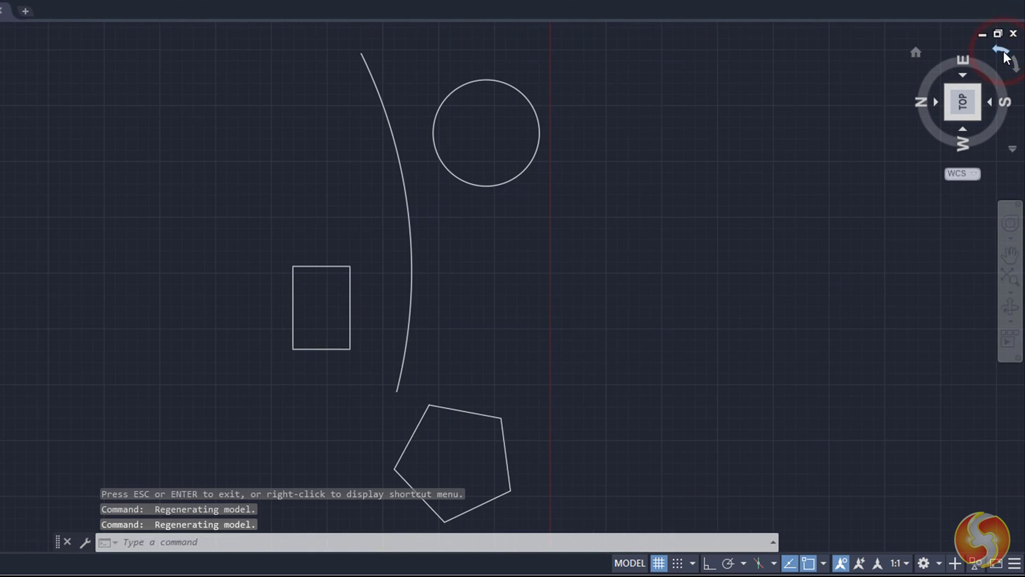
click(1015, 64)
click(1015, 64)
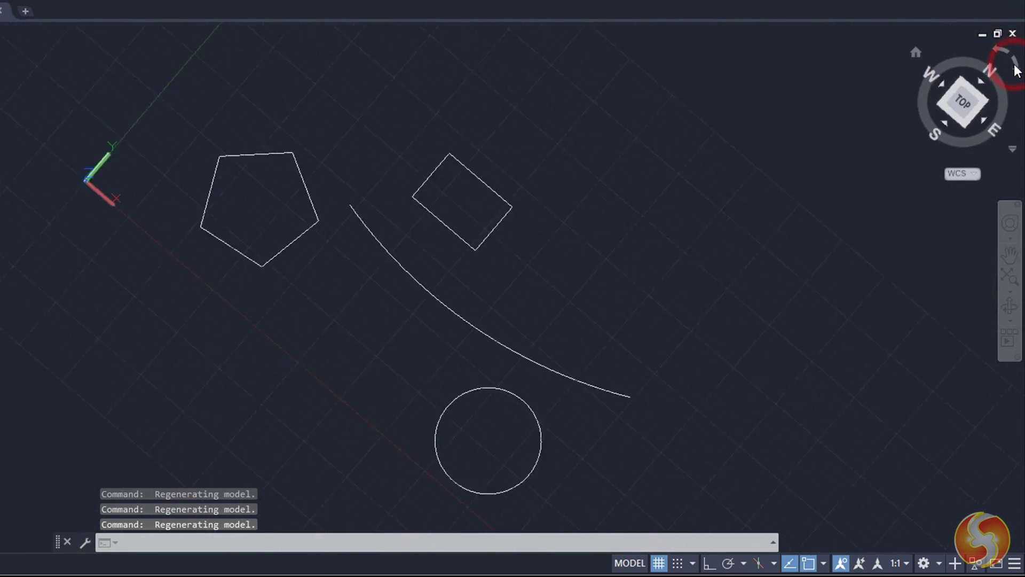
click(1003, 52)
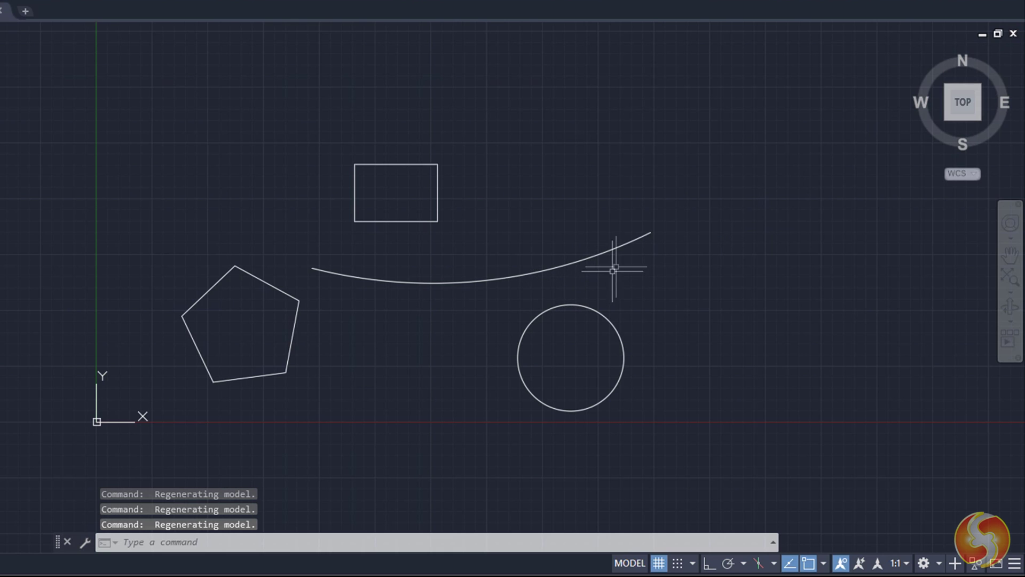
Zoom in and out around the arc and the rectangle to inspect them closely.
scroll(615, 269, up, 10)
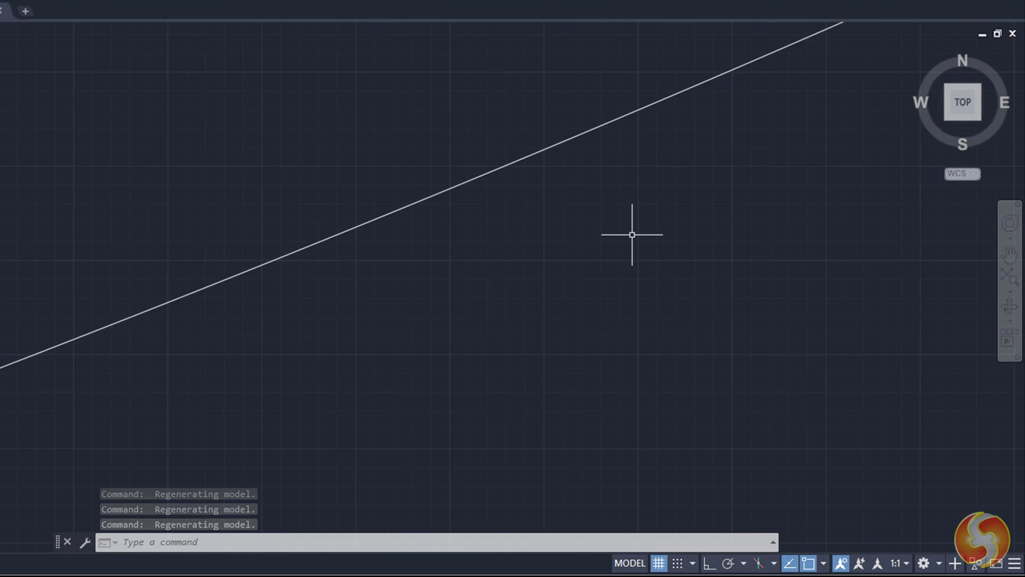
scroll(632, 234, down, 10)
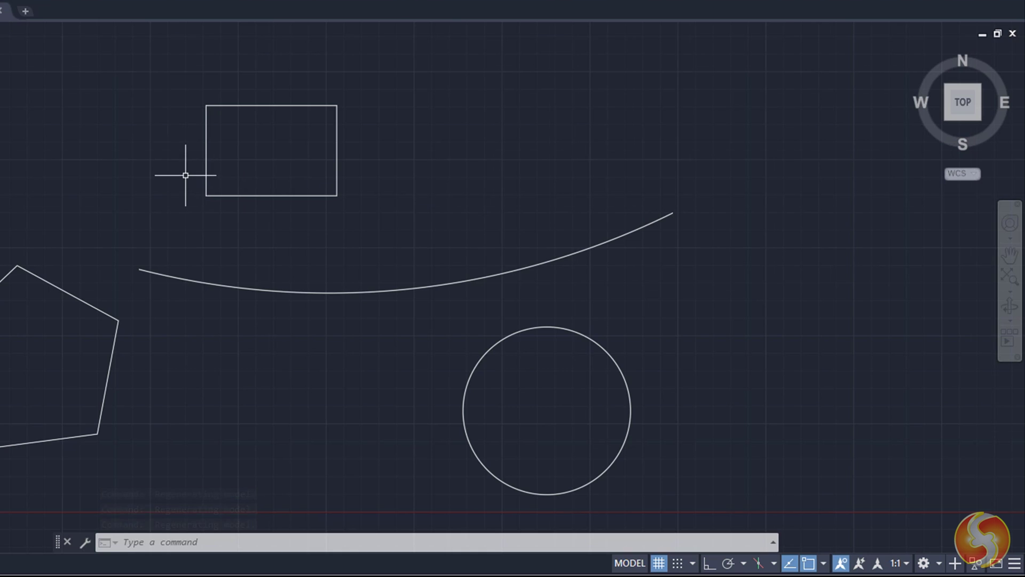
scroll(198, 184, up, 6)
scroll(270, 183, down, 6)
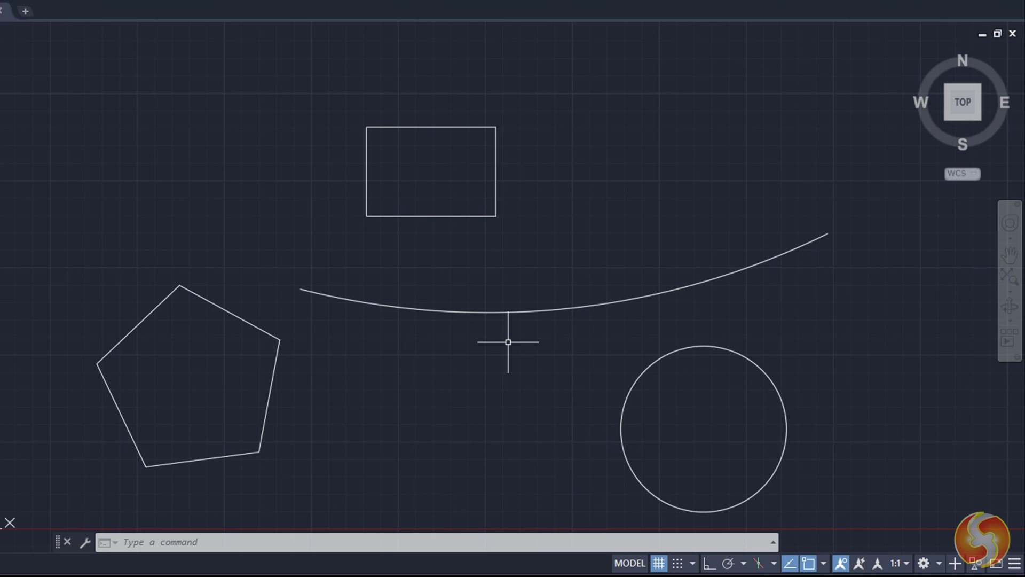
Select and deselect the rectangle, and select the pentagon to examine its vertex and edge grips.
click(429, 217)
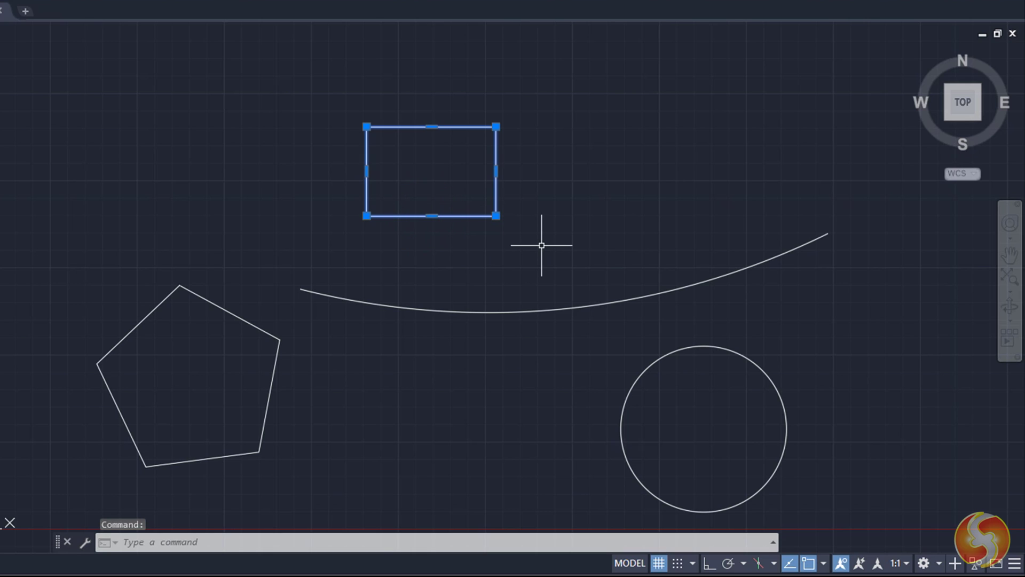
key(Escape)
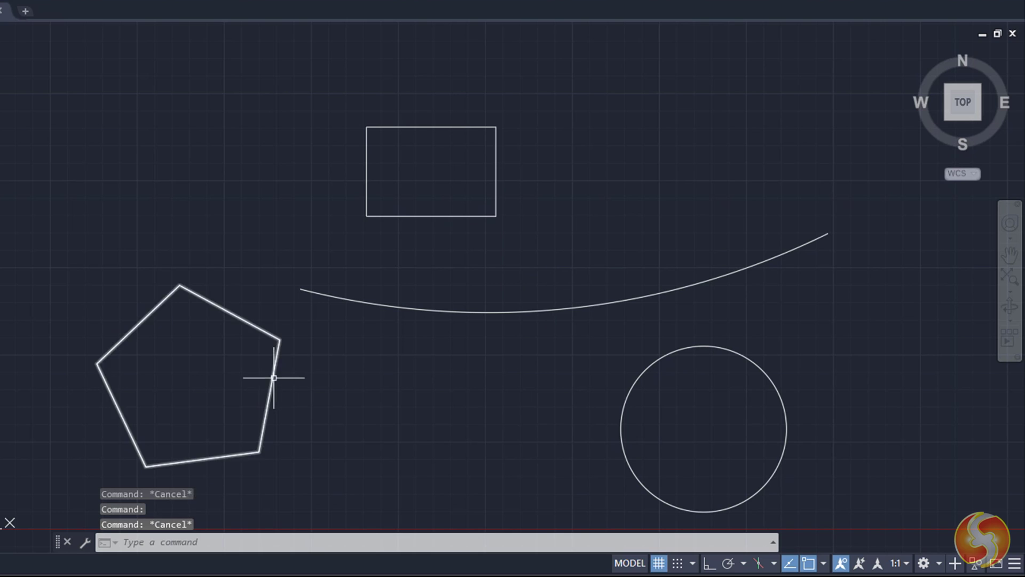
click(274, 374)
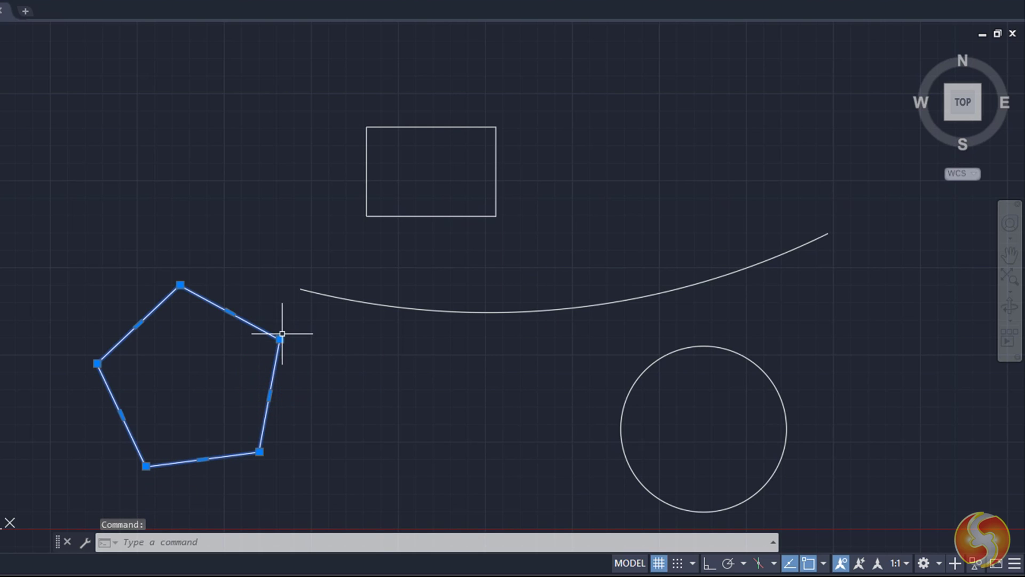
mouse_move(280, 339)
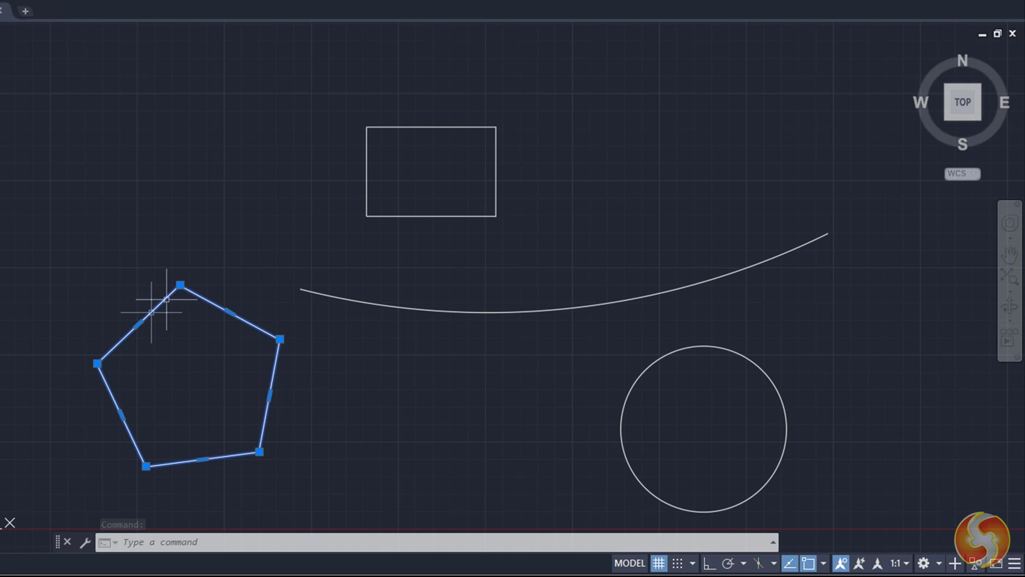
mouse_move(180, 286)
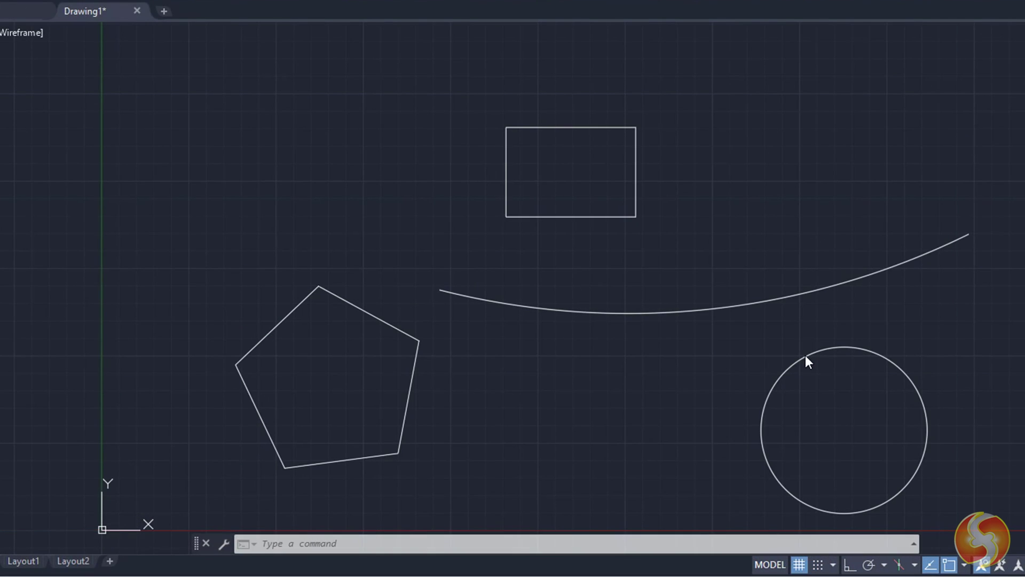
Move the circle to the right and back near its original place by its centre grip, and enlarge its radius by about a quarter.
click(804, 358)
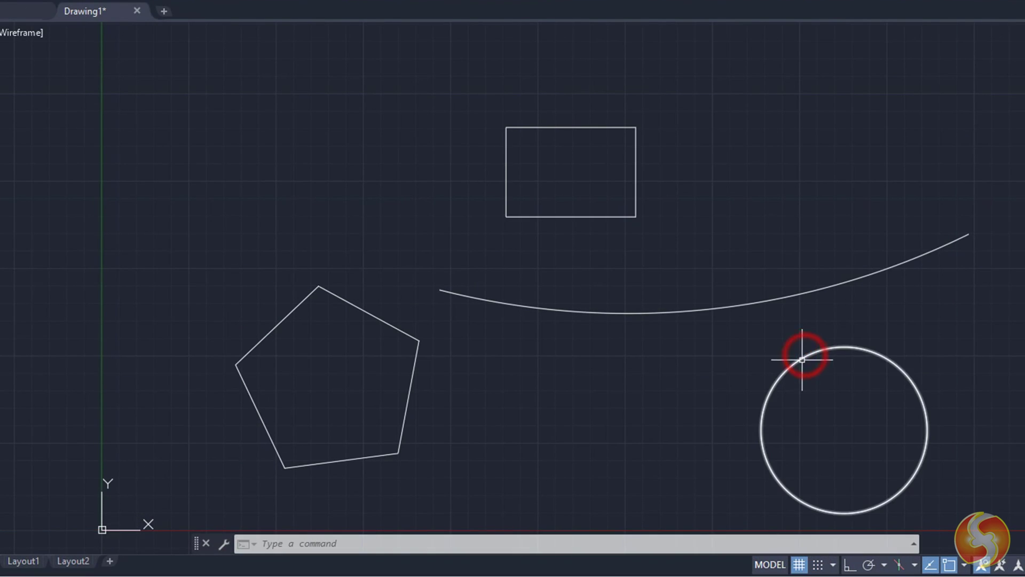
scroll(666, 357, down, 2)
scroll(838, 474, up, 2)
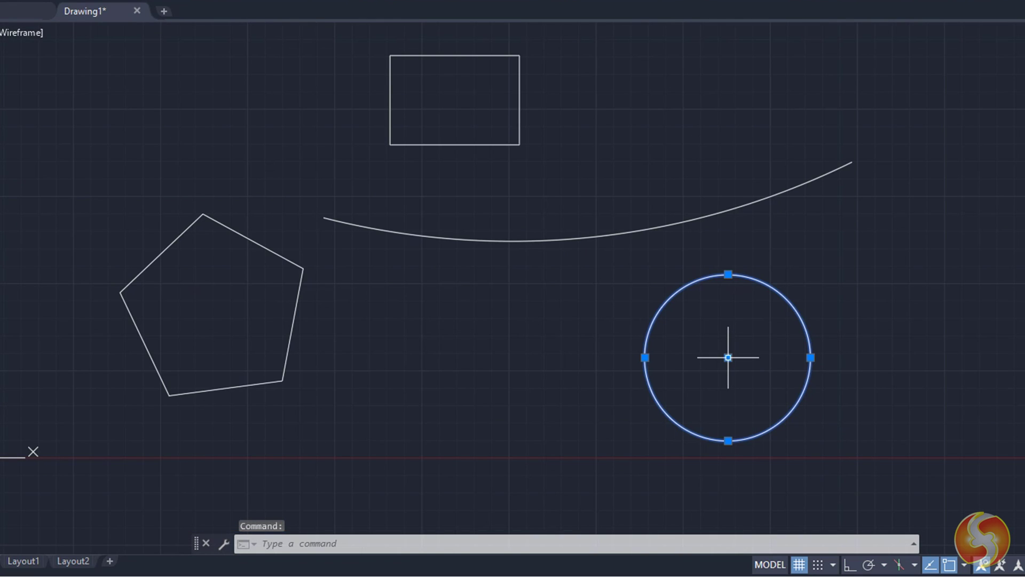
click(728, 358)
click(909, 293)
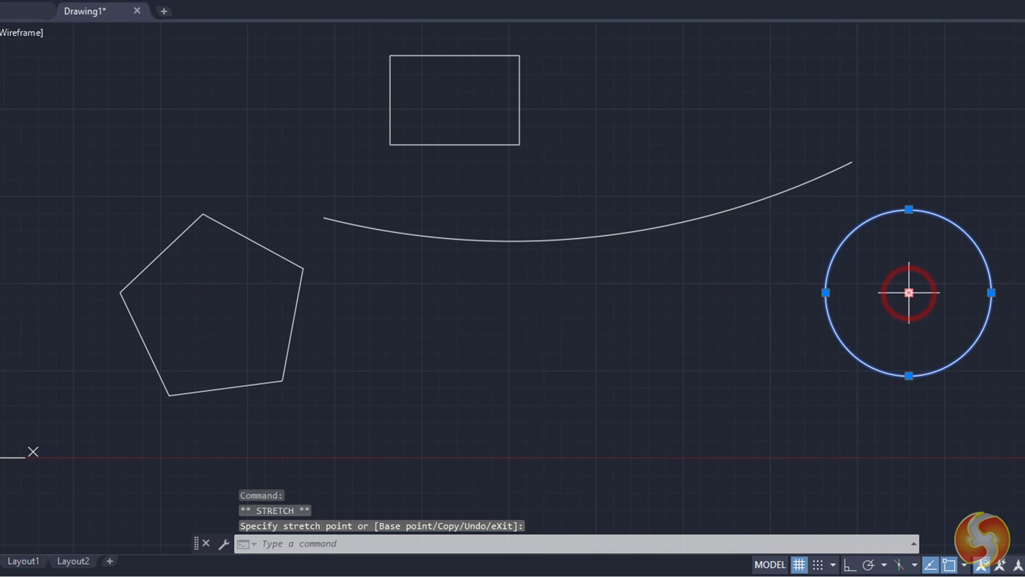
click(909, 293)
click(740, 355)
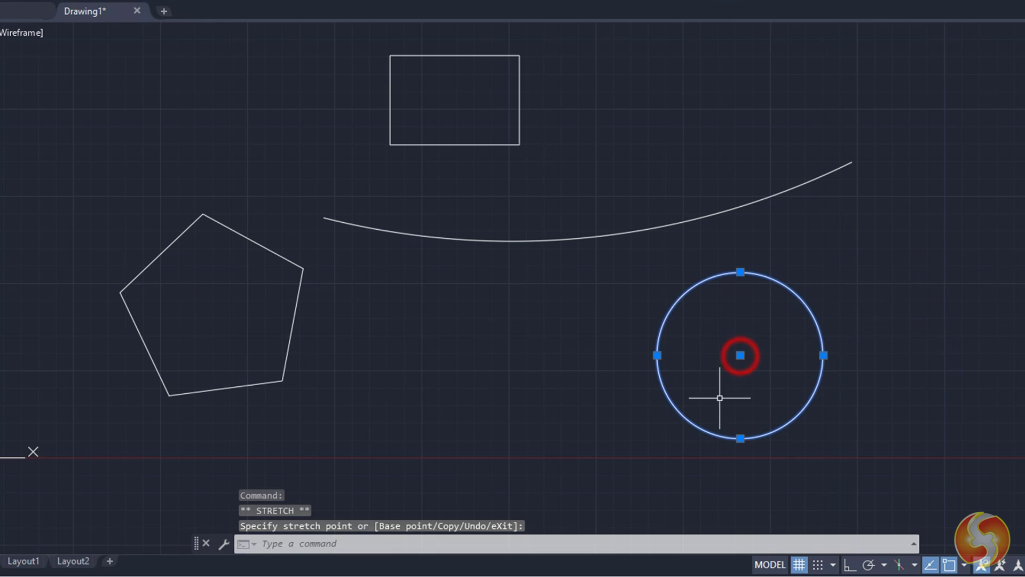
click(824, 355)
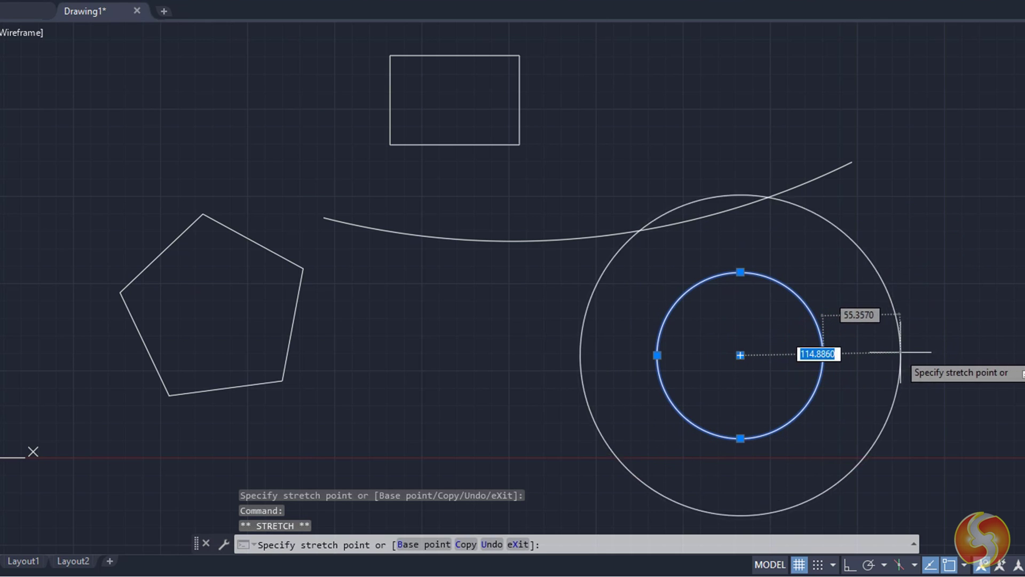
click(846, 360)
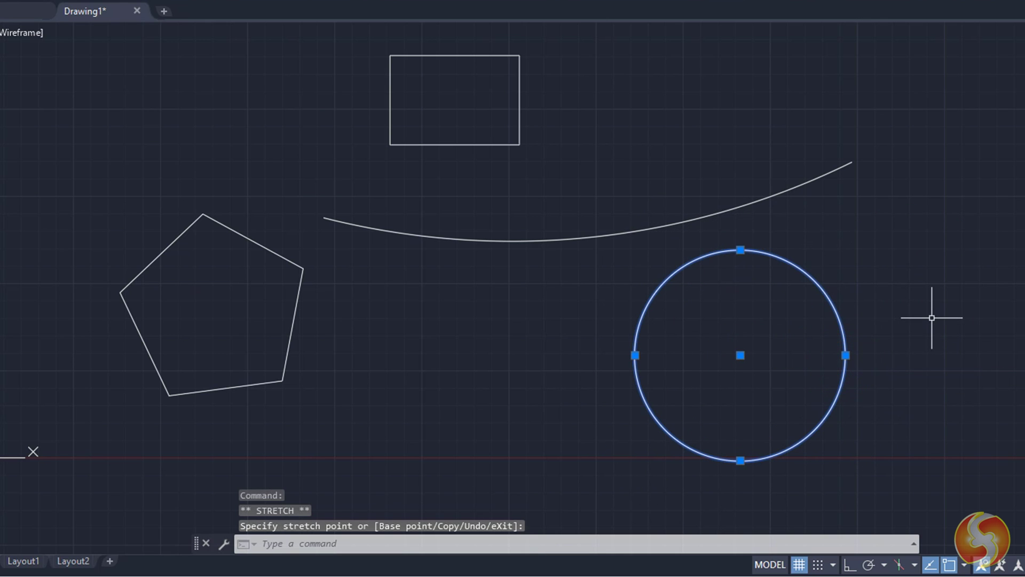
Select the arc and try stretching its right endpoint to a new position.
click(705, 197)
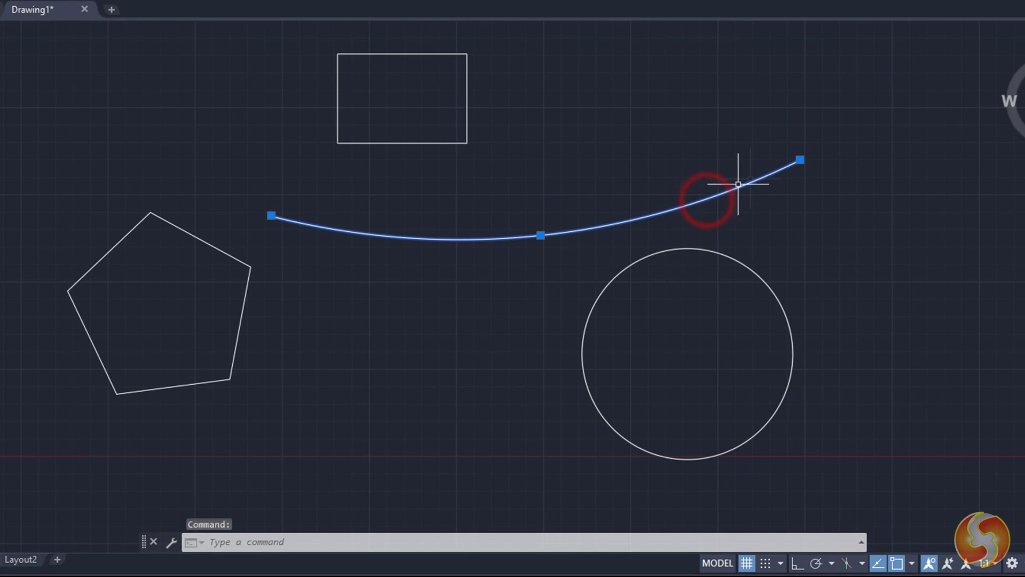
mouse_move(800, 159)
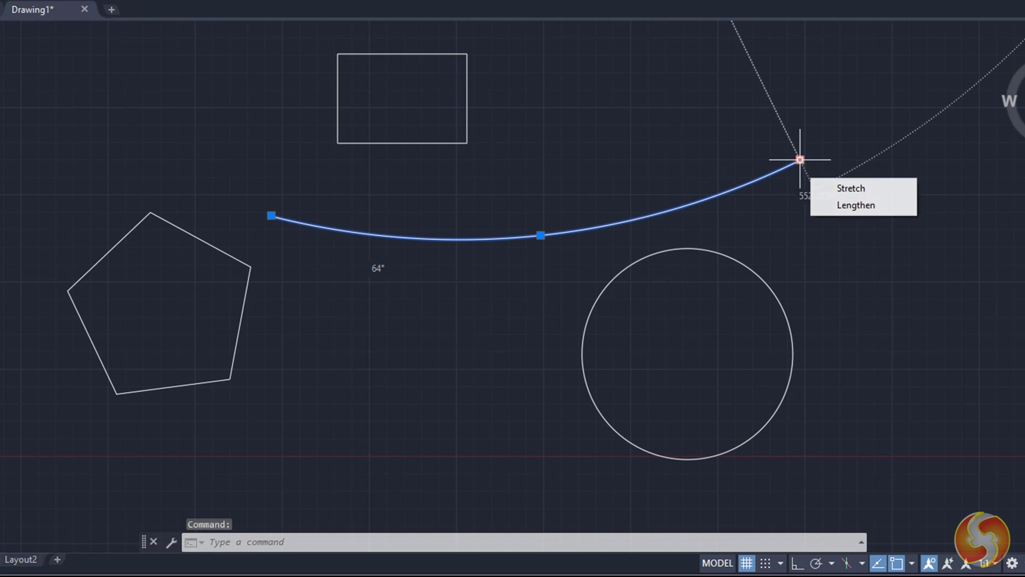
click(849, 189)
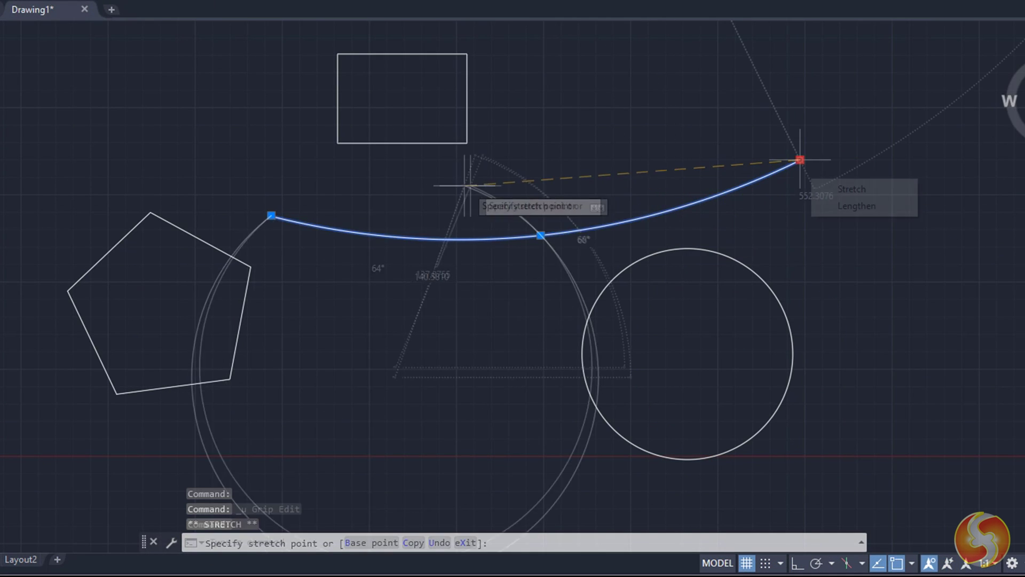
Try lengthening the arc from its right endpoint and changing its radius from its middle grip.
click(851, 201)
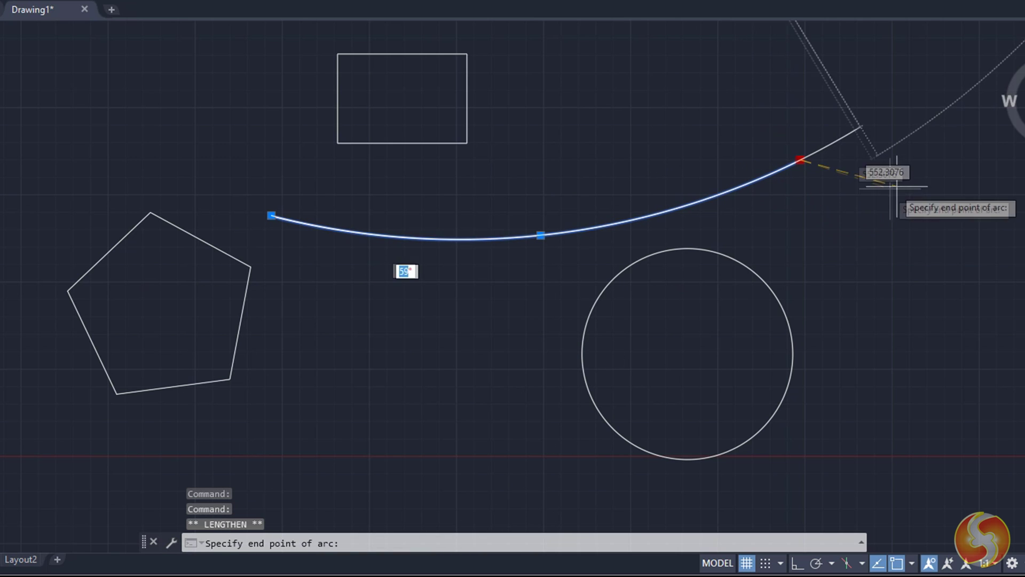
click(975, 177)
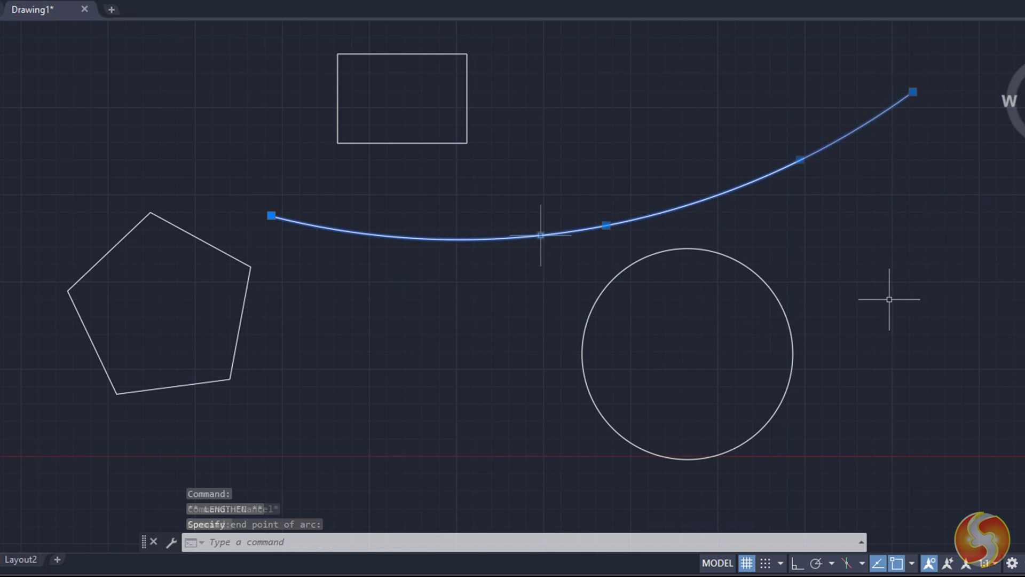
mouse_move(541, 235)
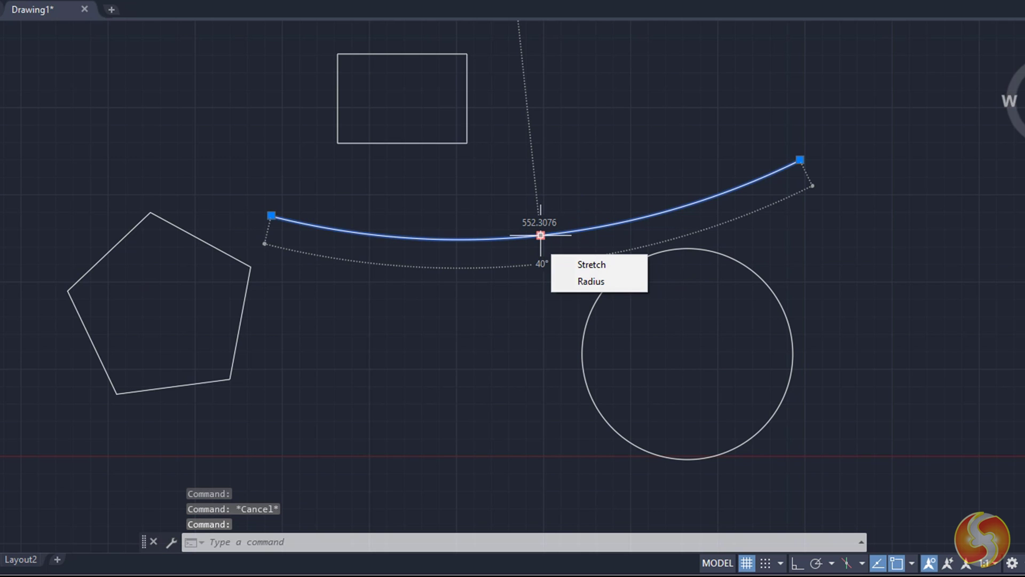
click(599, 278)
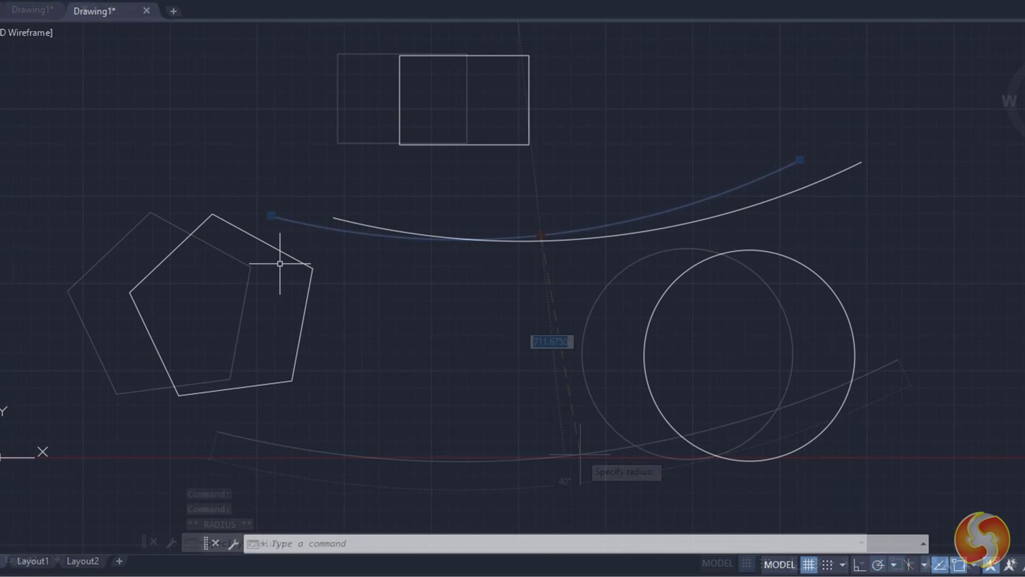
Select the pentagon, stretch its top vertex out beyond the upper-left edge, and undo the stretch.
scroll(234, 332, up, 2)
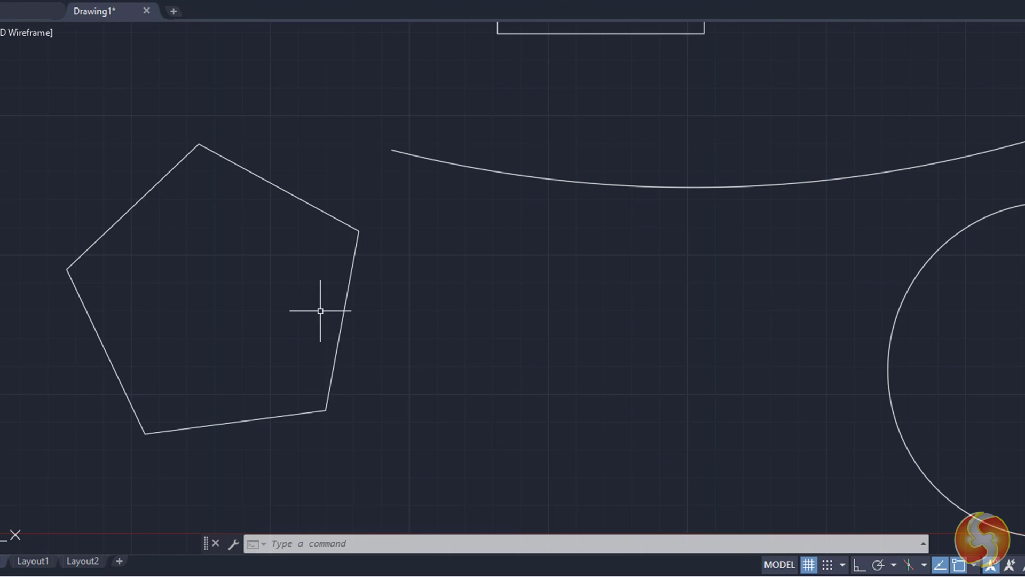
click(343, 310)
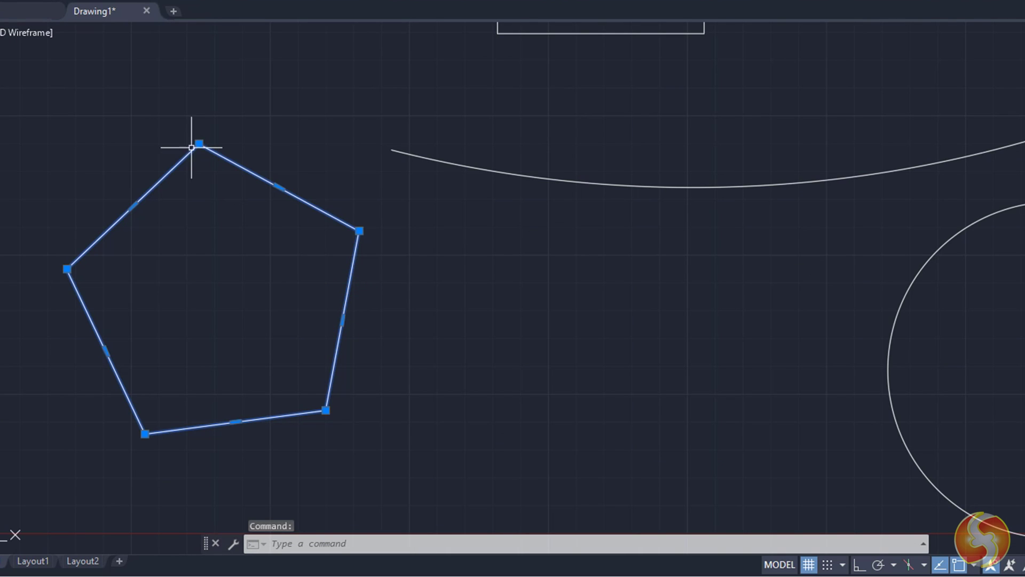
mouse_move(199, 144)
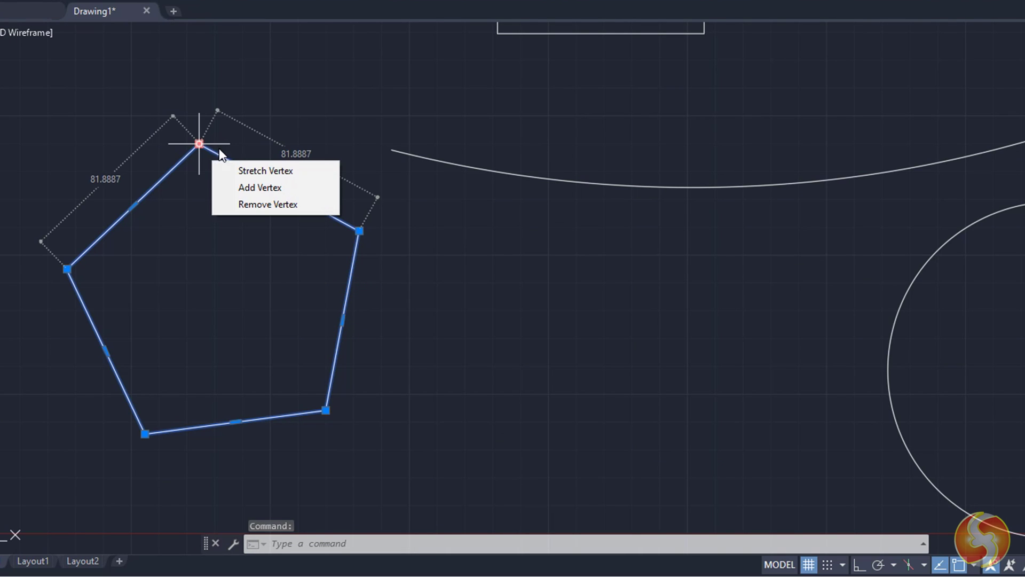
click(255, 171)
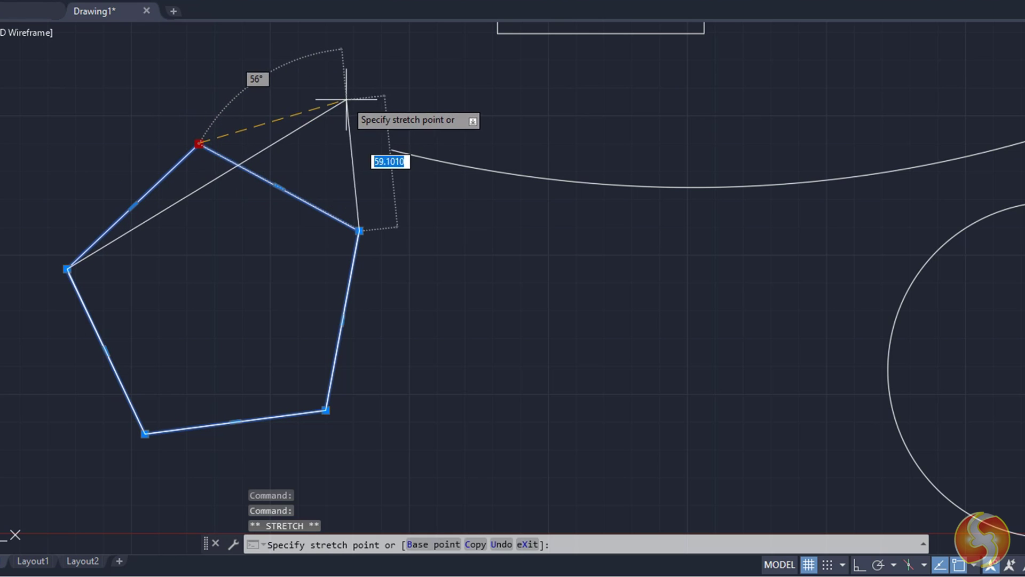
click(57, 161)
key(ctrl+z)
Add a vertex to the pentagon from its top vertex, placed outside the upper-left edge, and undo it.
mouse_move(198, 144)
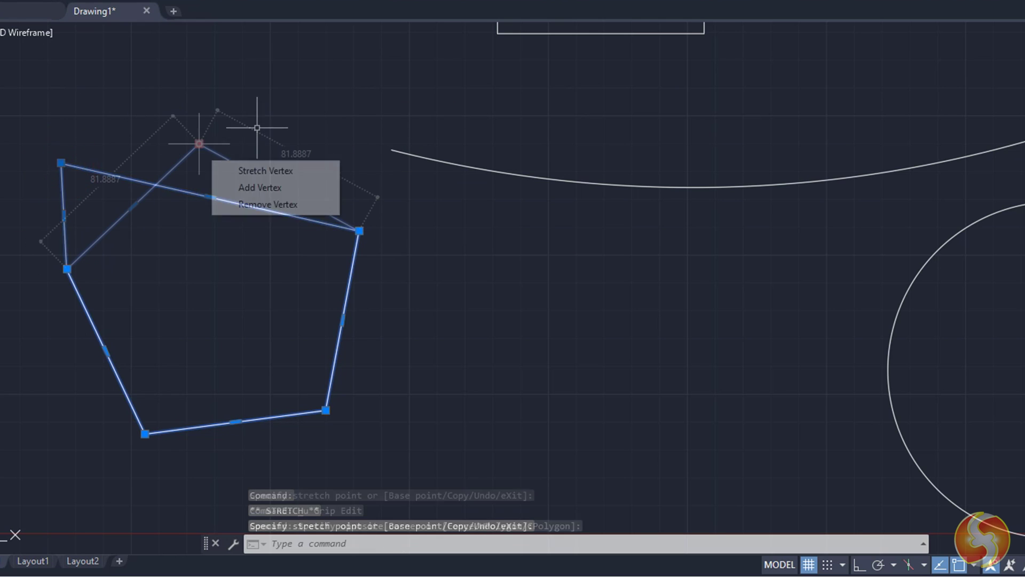
click(264, 187)
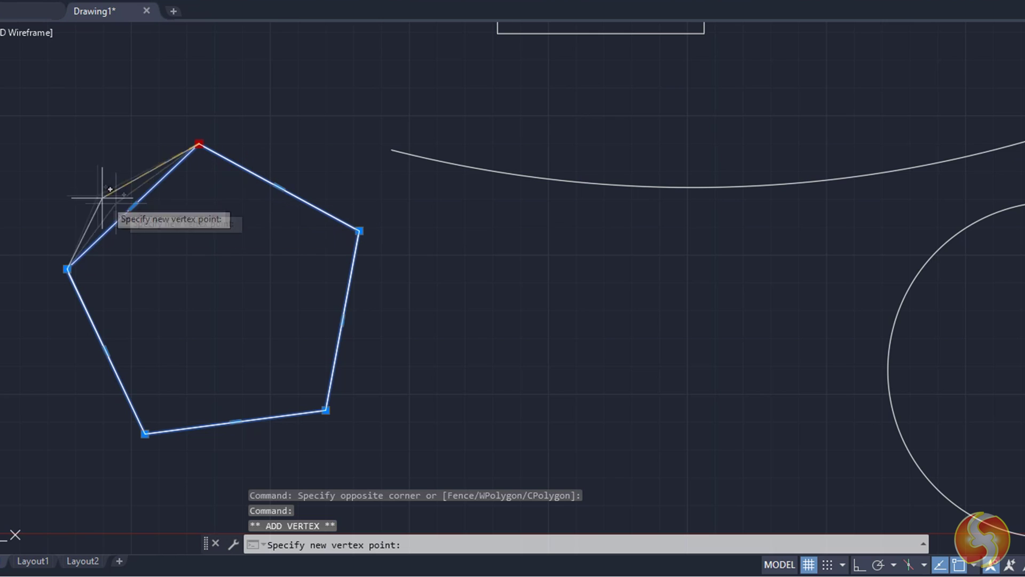
click(38, 155)
key(ctrl+z)
Try stretching the pentagon's right edge outward from its midpoint grip.
click(346, 305)
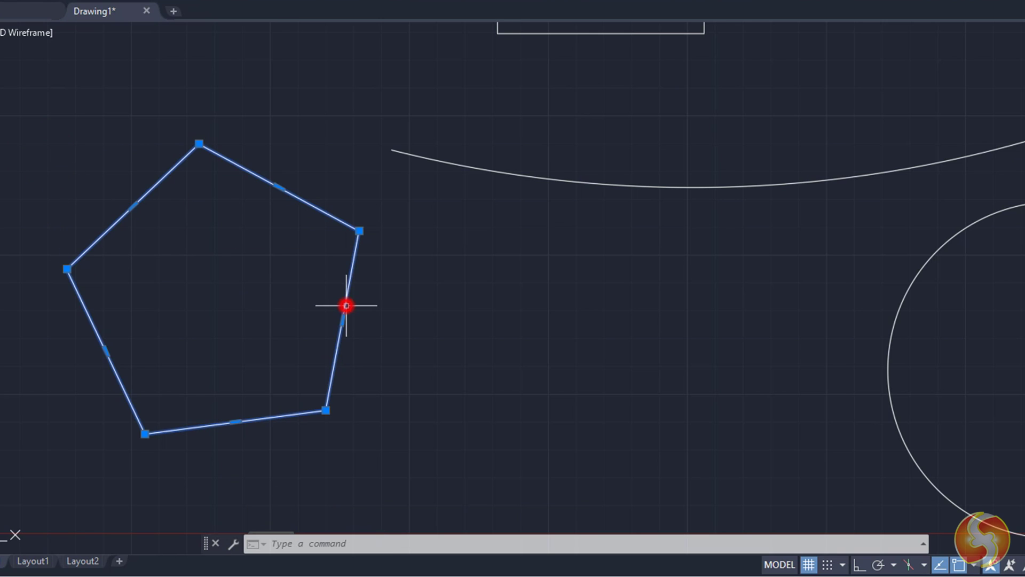
mouse_move(342, 319)
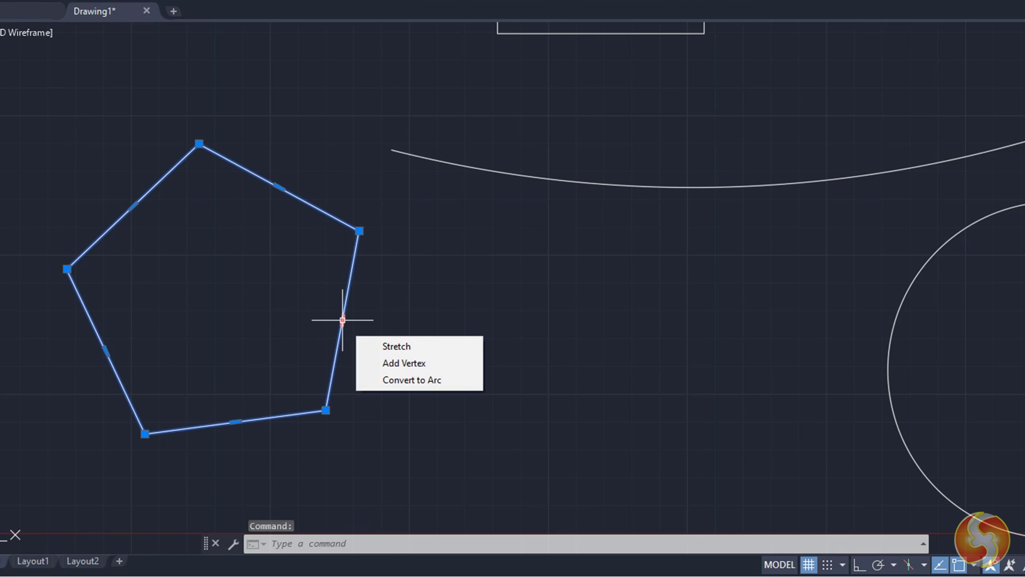
click(385, 345)
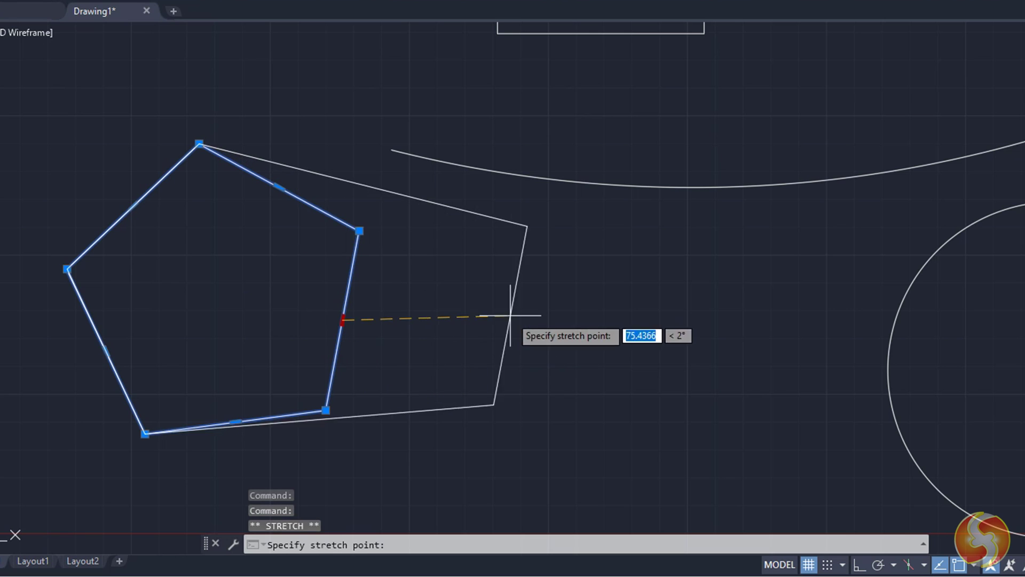
key(Escape)
Try adding a vertex to the pentagon's right edge from its midpoint grip, placed inside the shape.
mouse_move(342, 320)
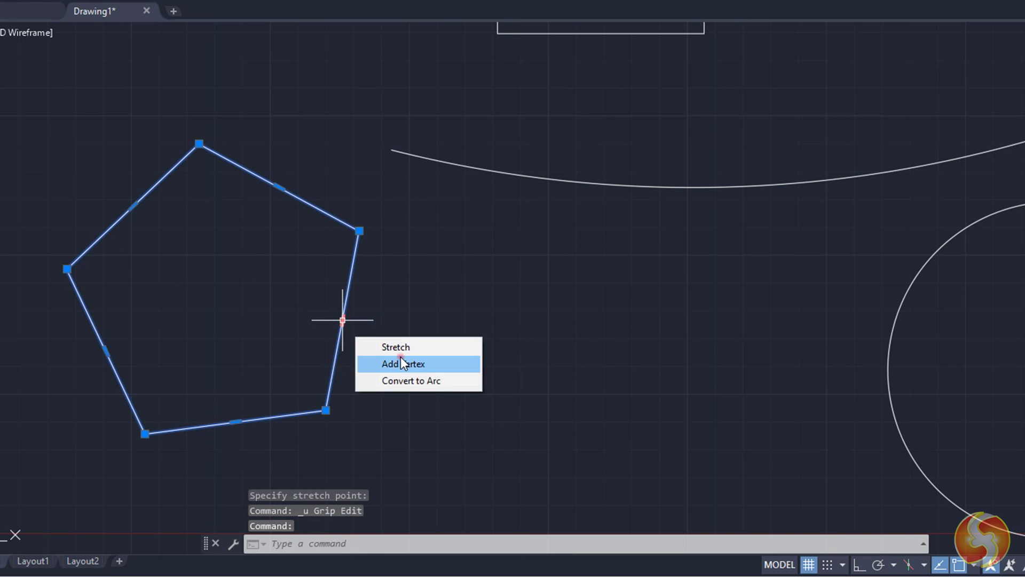
click(406, 361)
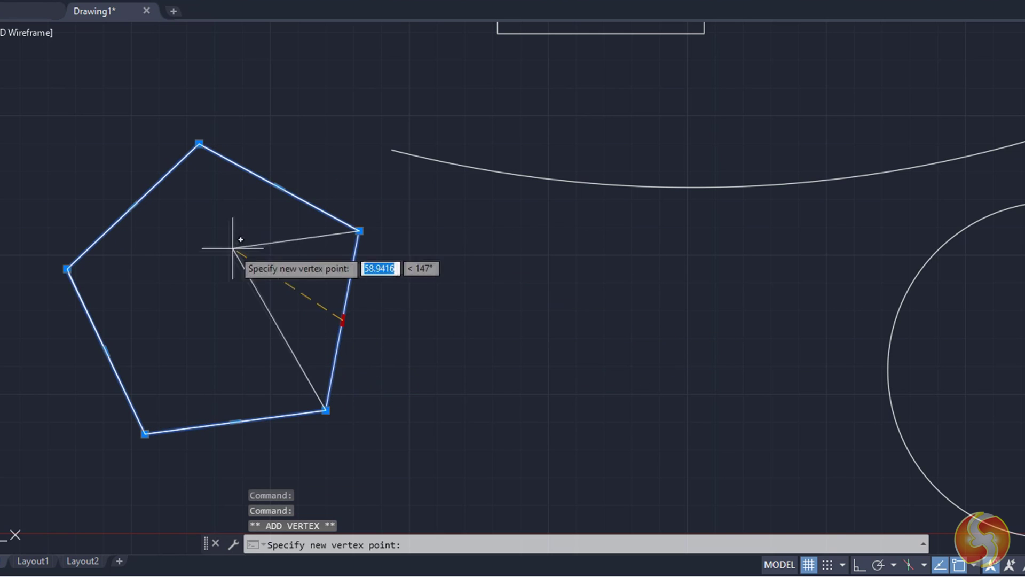
click(208, 280)
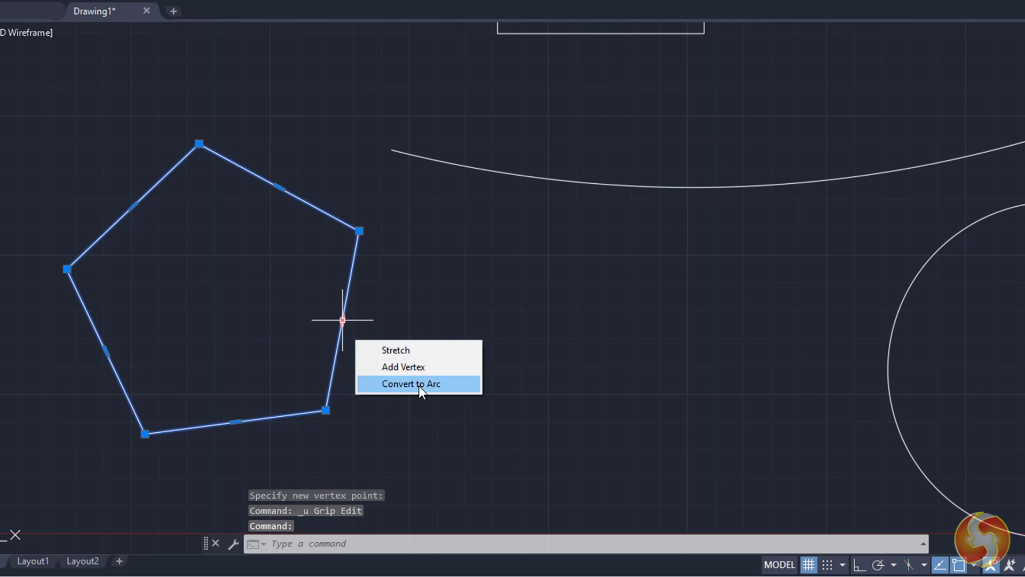
Convert the pentagon's right edge to an inward-curving arc, and convert it back to a straight line.
click(419, 386)
click(261, 340)
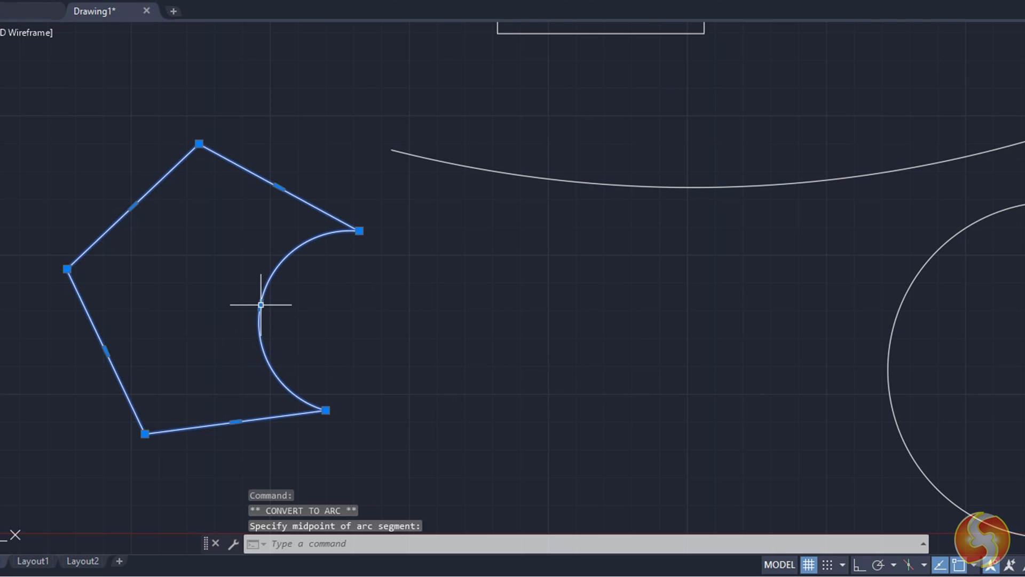
mouse_move(260, 304)
click(327, 369)
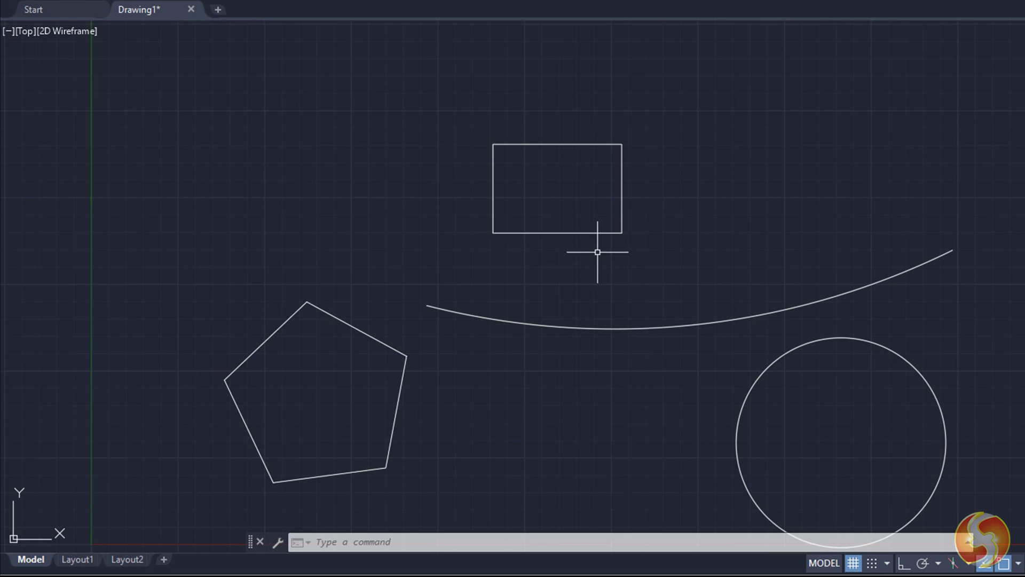
Cut the rectangle and paste it back slightly to the left of its original position.
click(600, 233)
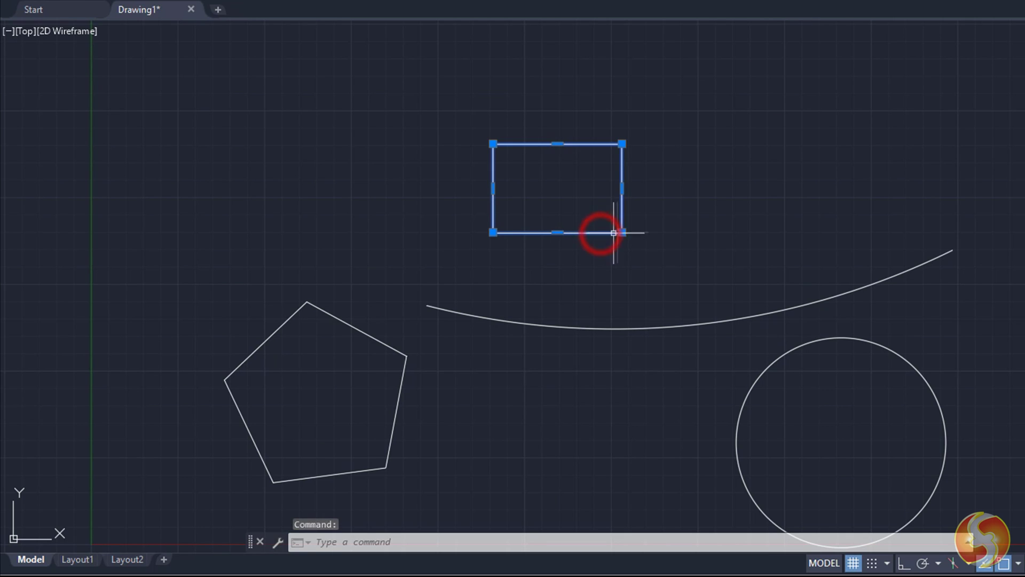
key(ctrl+x)
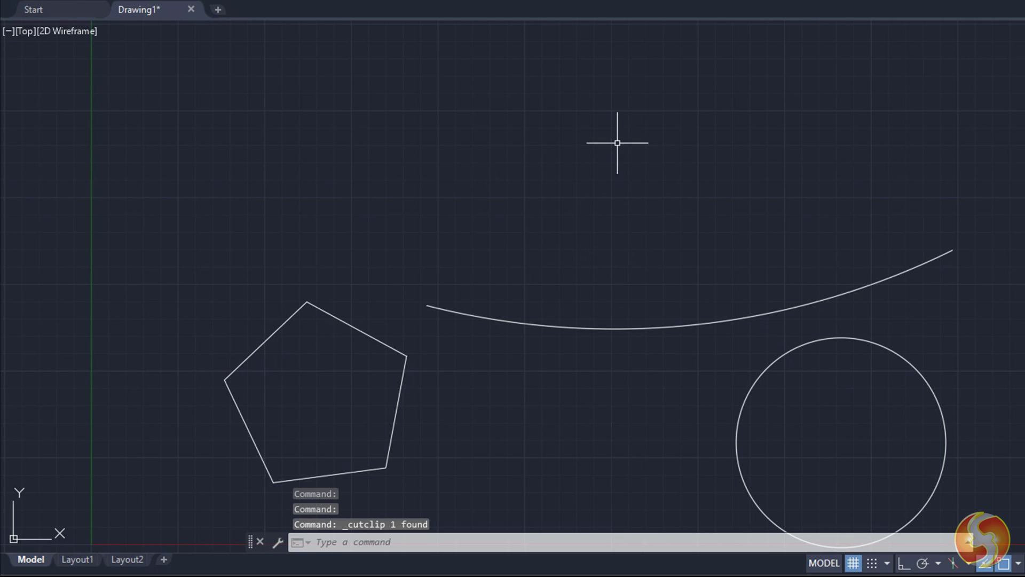
key(ctrl+v)
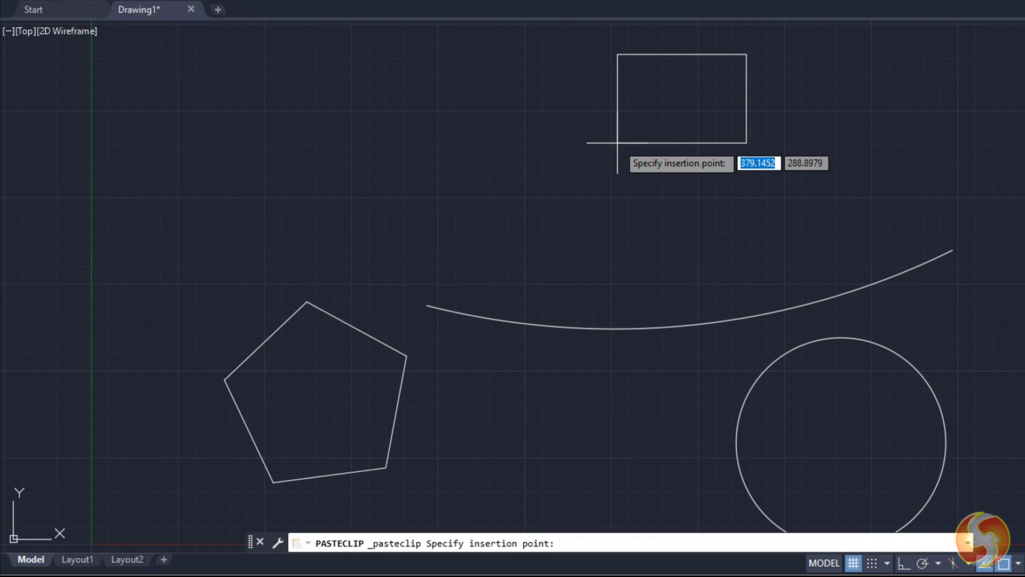
click(468, 229)
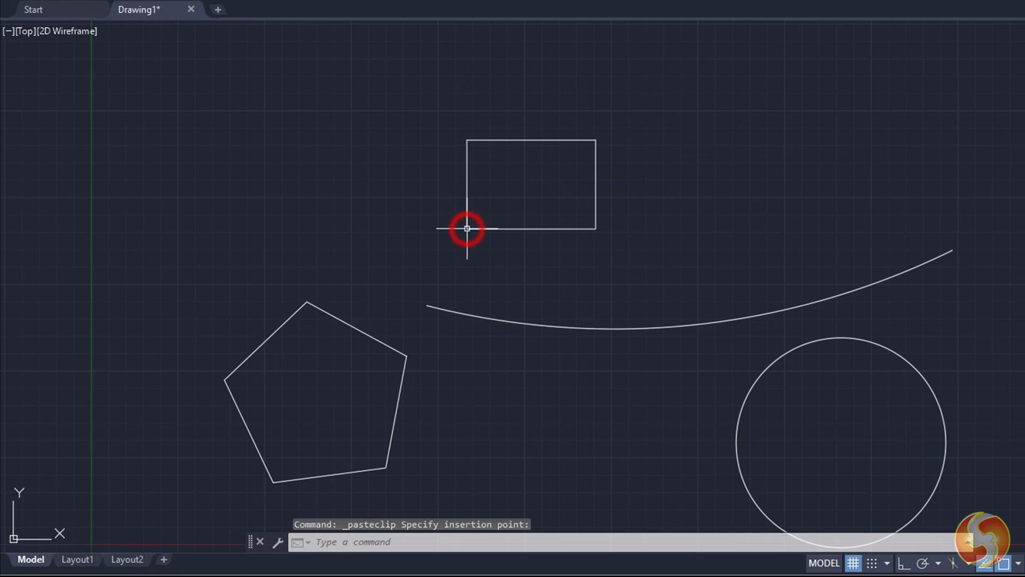
Cut the arc and the circle out of the drawing, and undo the cut-and-paste edits.
click(657, 324)
key(ctrl+x)
click(763, 372)
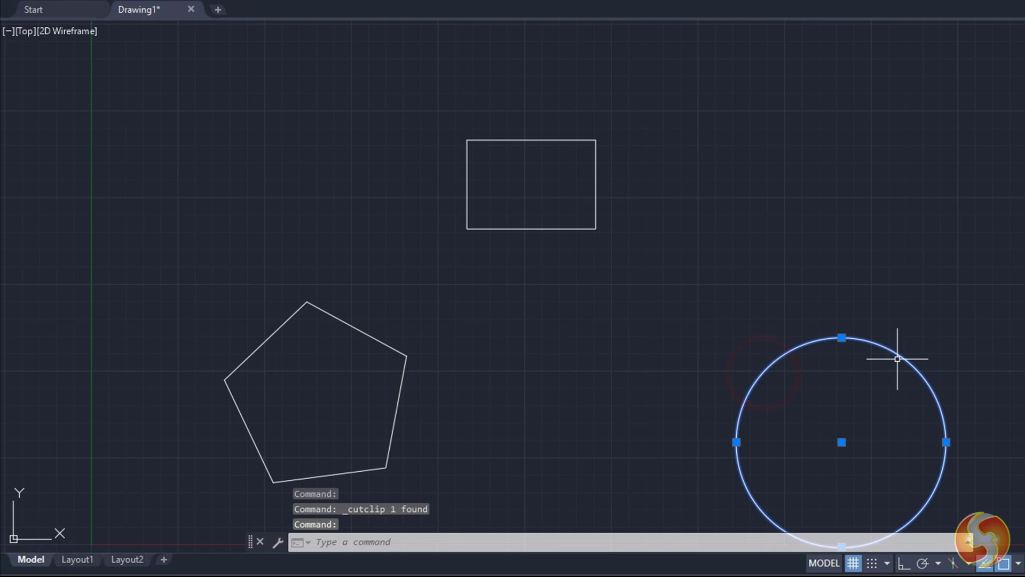
key(ctrl+x)
scroll(811, 313, down, 2)
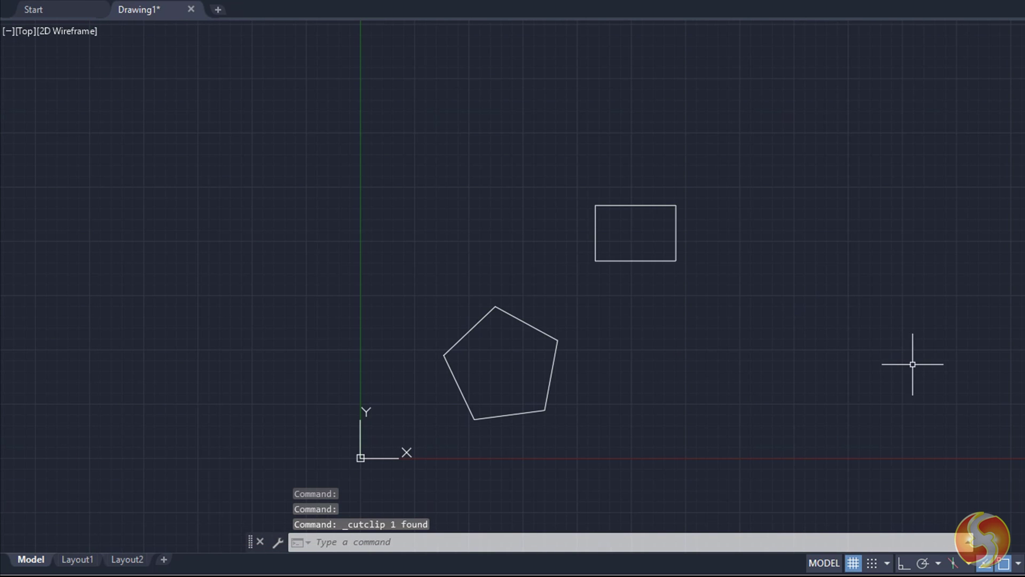
key(ctrl+z)
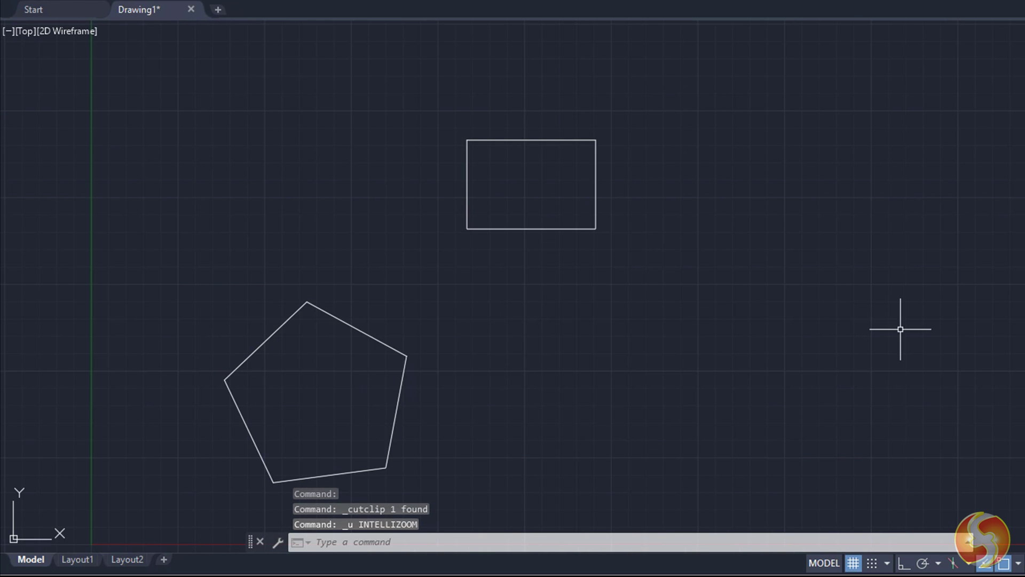
key(ctrl+z)
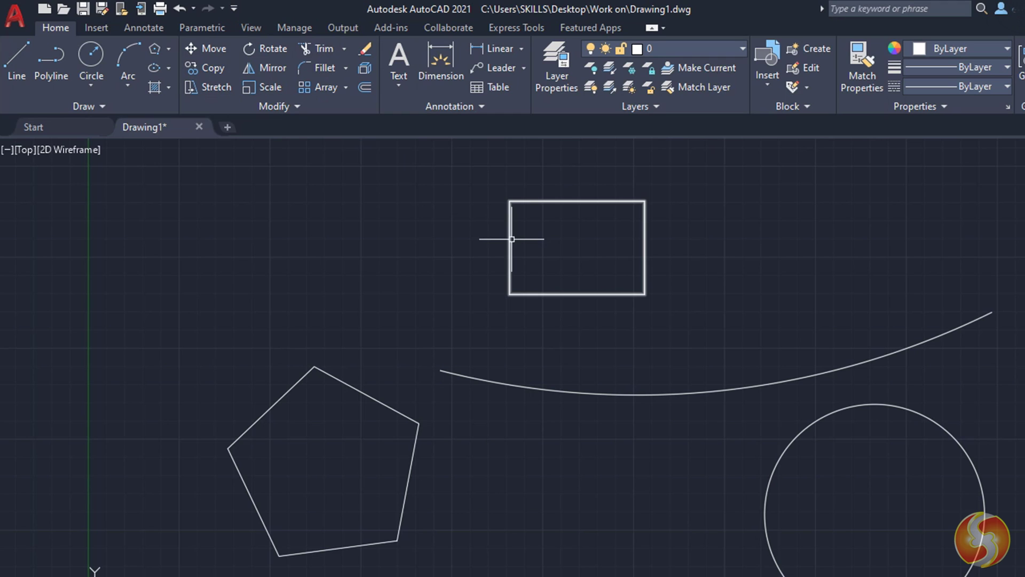
Try mirroring the rectangle across a slanted line drawn just to its right.
click(512, 239)
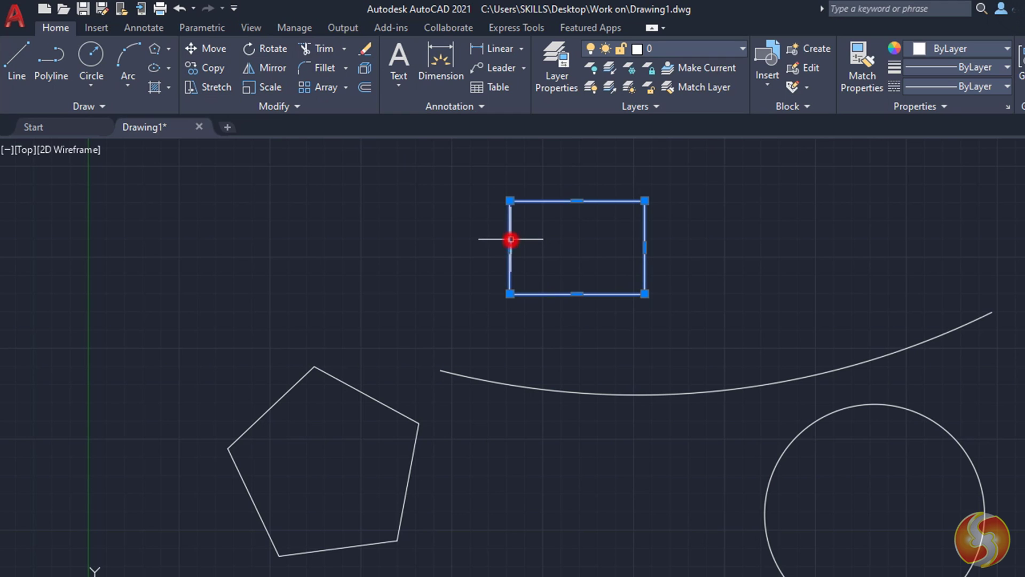
click(264, 67)
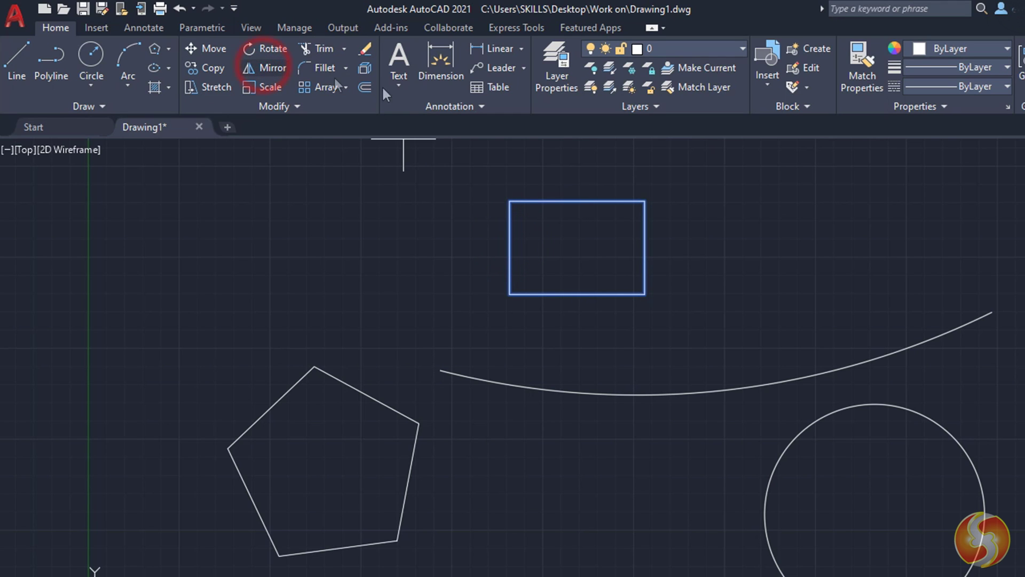
click(693, 158)
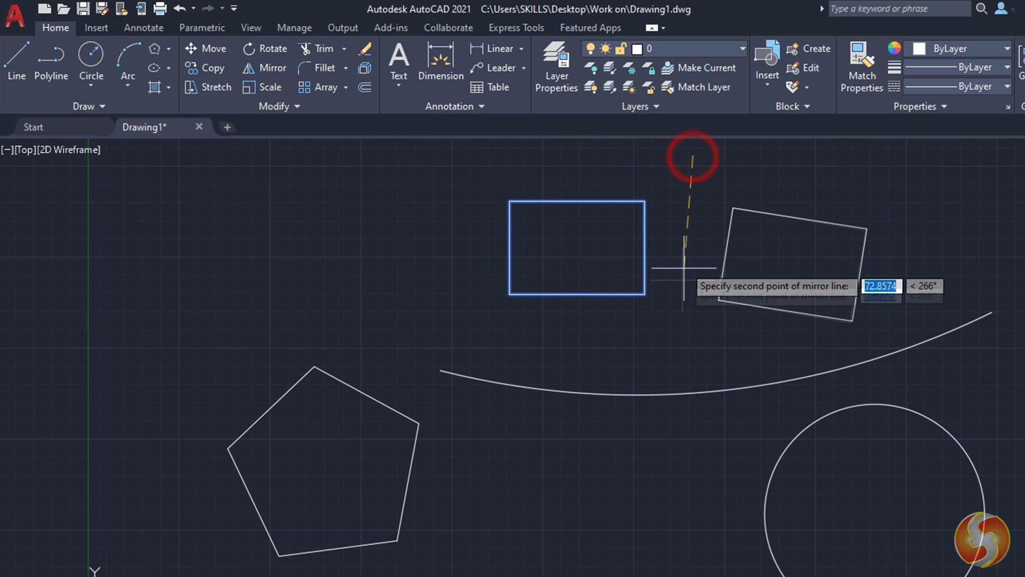
click(614, 405)
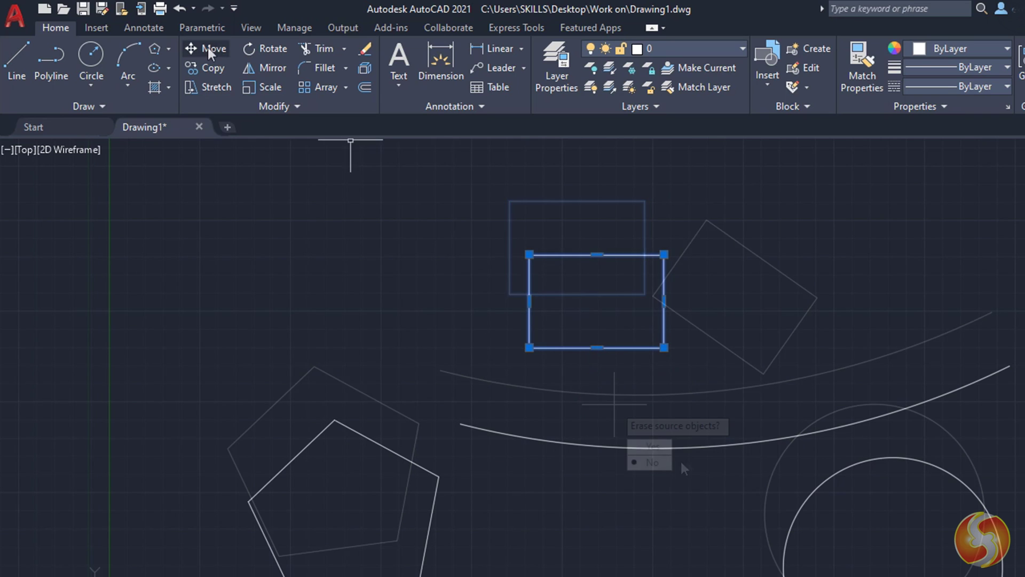
Try moving the rectangle up and to the right, using its right edge's midpoint as the base point.
click(206, 48)
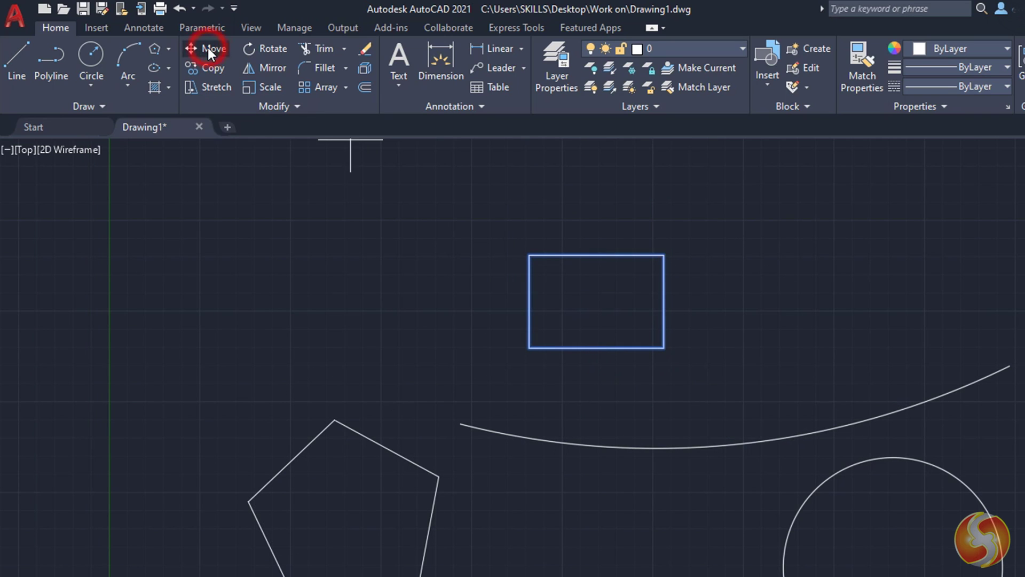
click(664, 301)
click(914, 251)
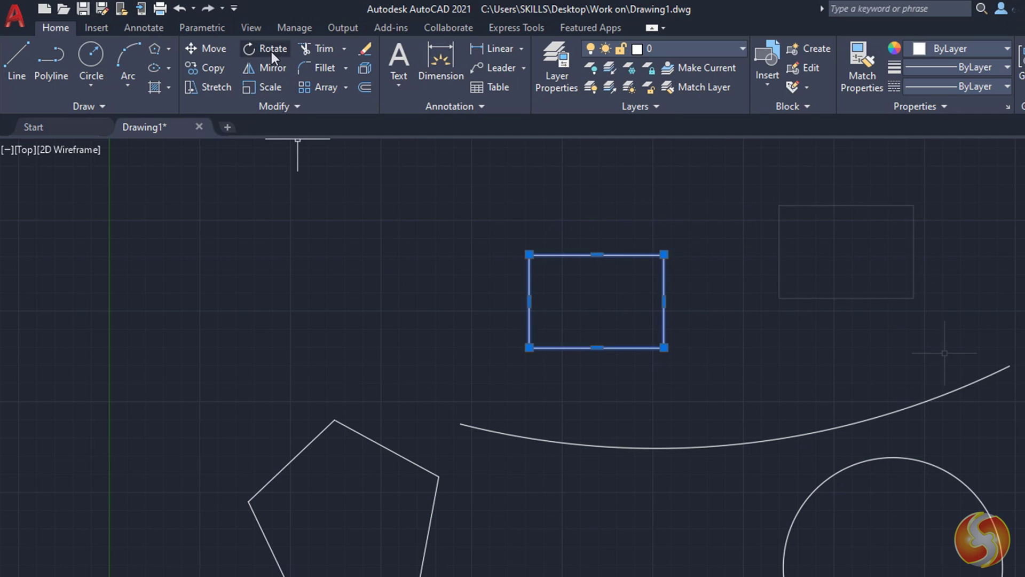
Rotate the rectangle about a point inside it and undo that, and try scaling it up from its right edge's midpoint.
click(271, 50)
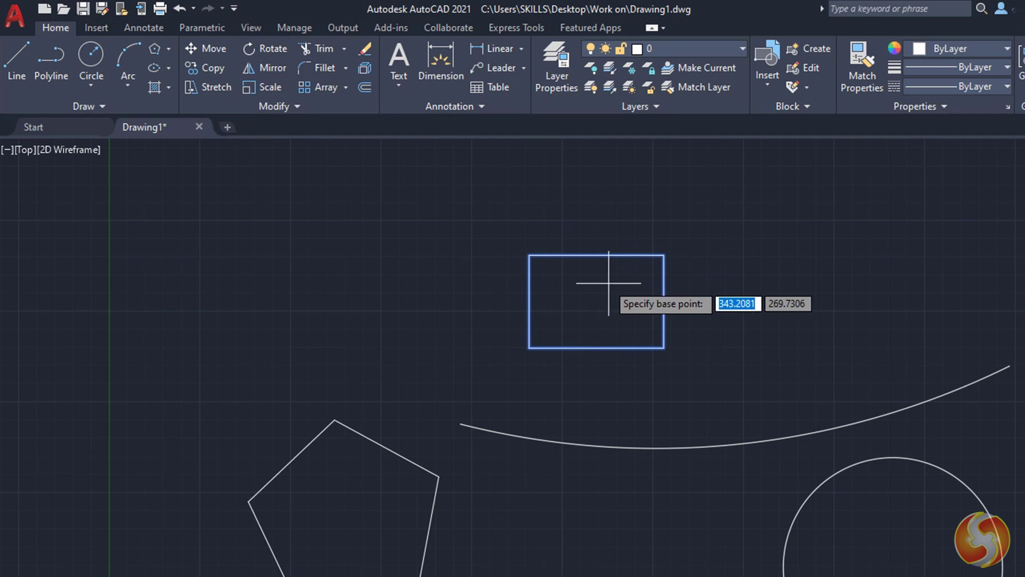
click(638, 294)
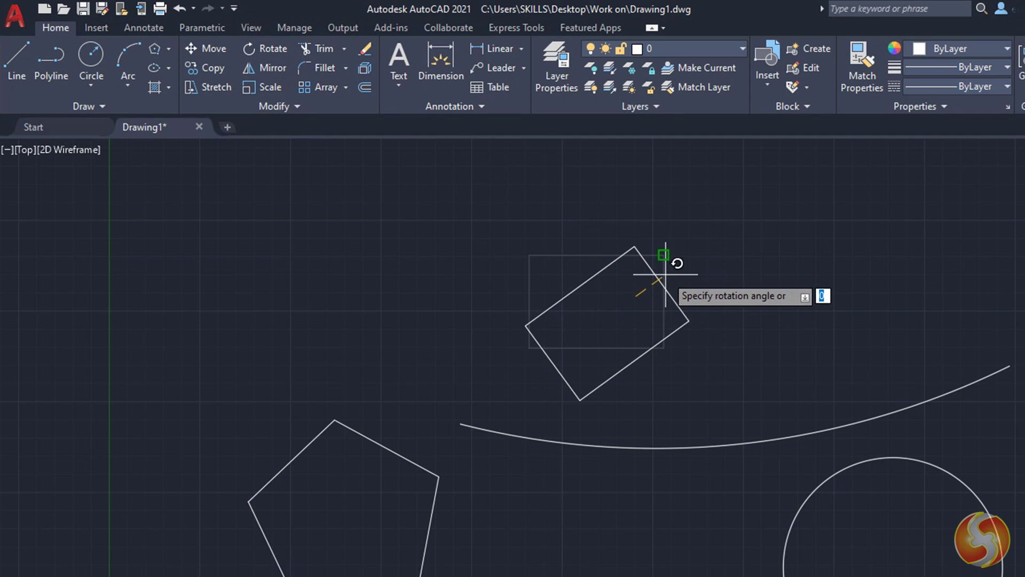
click(737, 437)
key(ctrl+z)
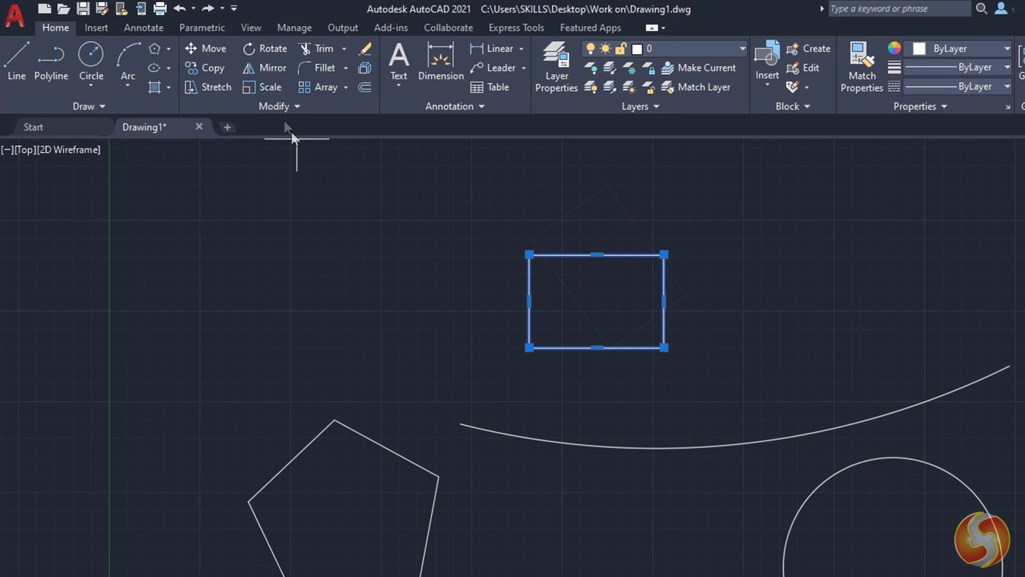
click(265, 87)
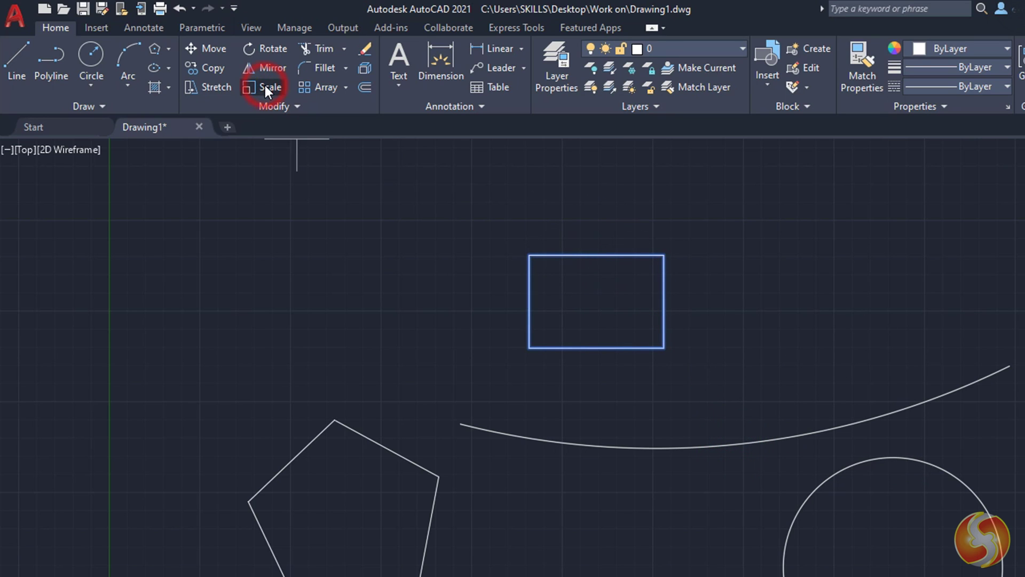
click(664, 301)
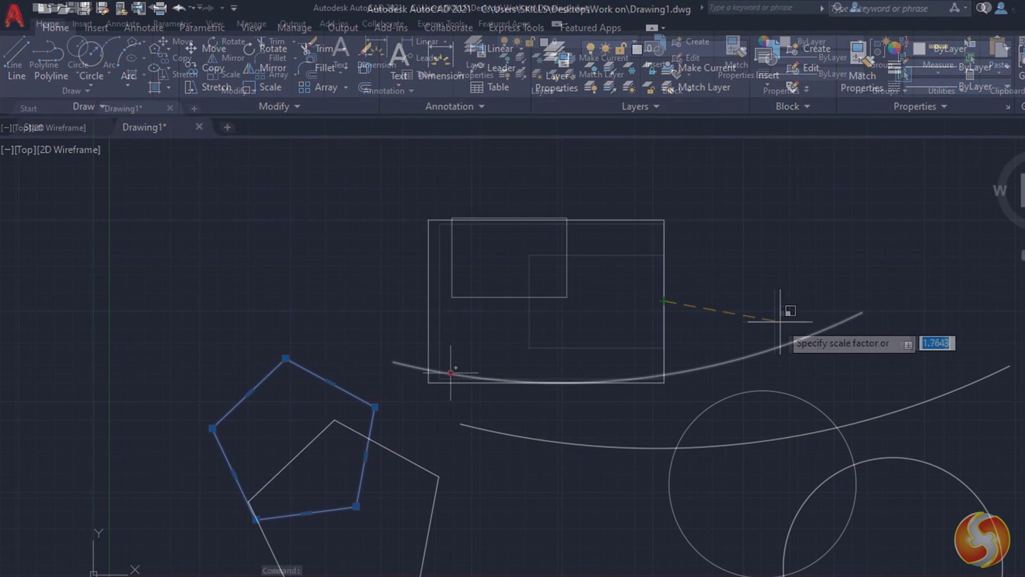
Try rotating the pentagon, arc and rectangle together about the arc's left endpoint, and cancel the rotation.
click(451, 370)
click(484, 298)
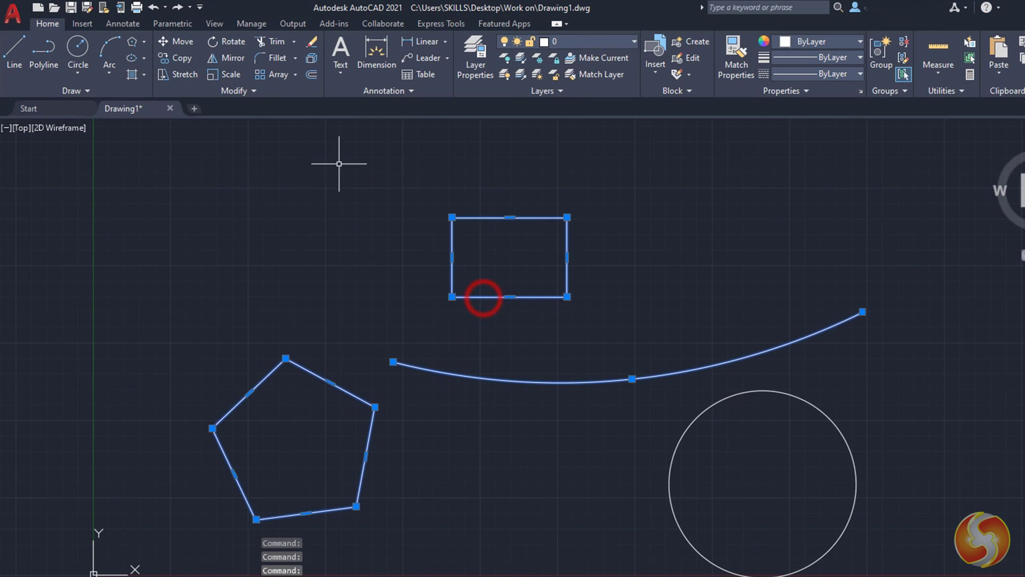
click(233, 43)
click(394, 361)
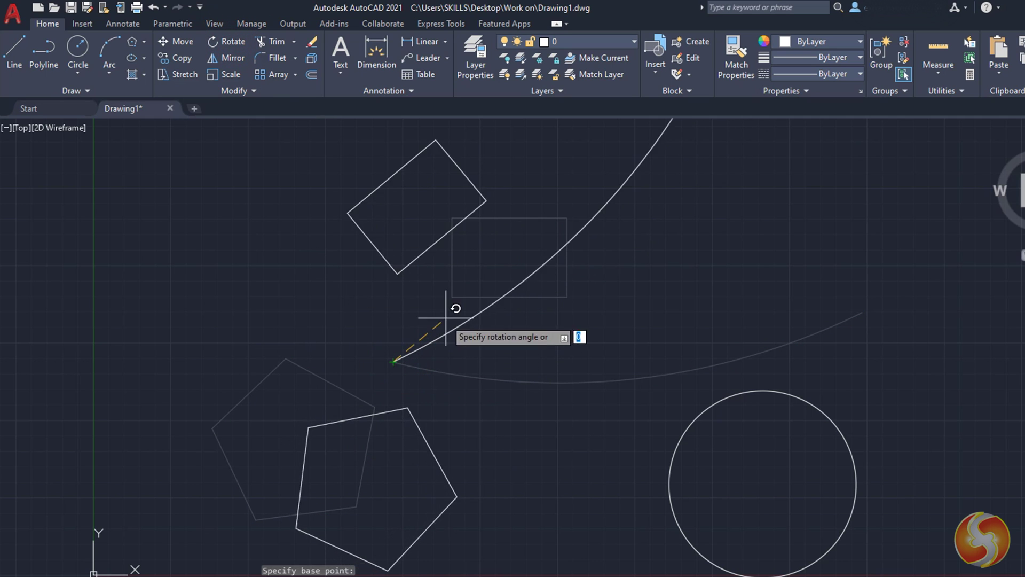
scroll(734, 377, down, 4)
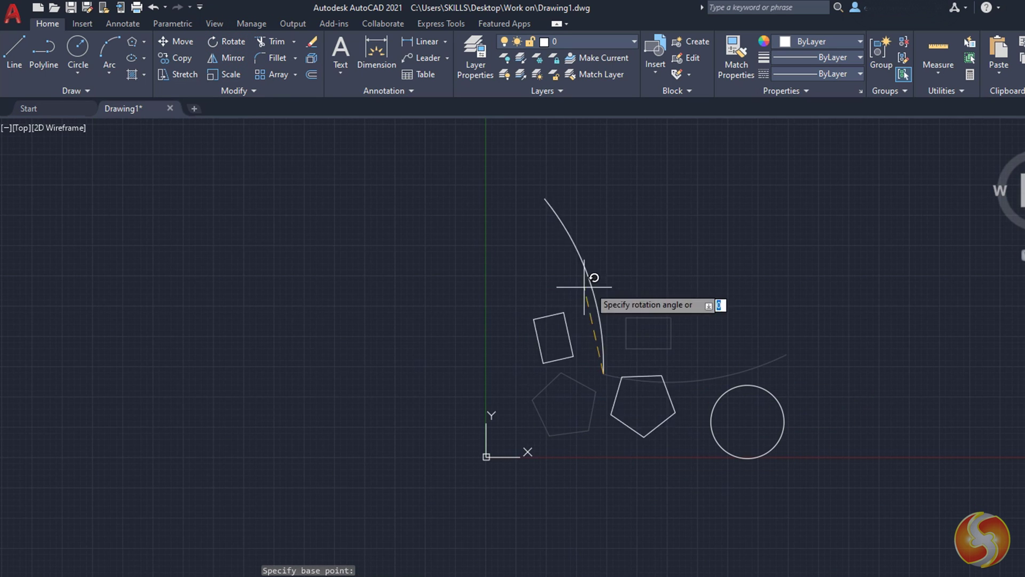
scroll(790, 352, up, 5)
key(Escape)
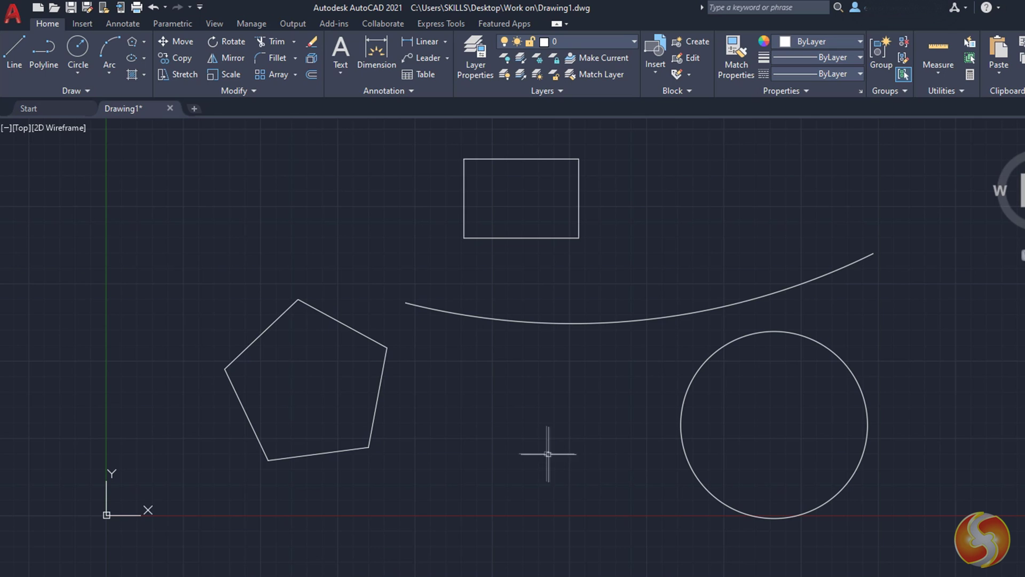
Select the pentagon, arc, rectangle and circle one by one, and clear the selection.
click(378, 408)
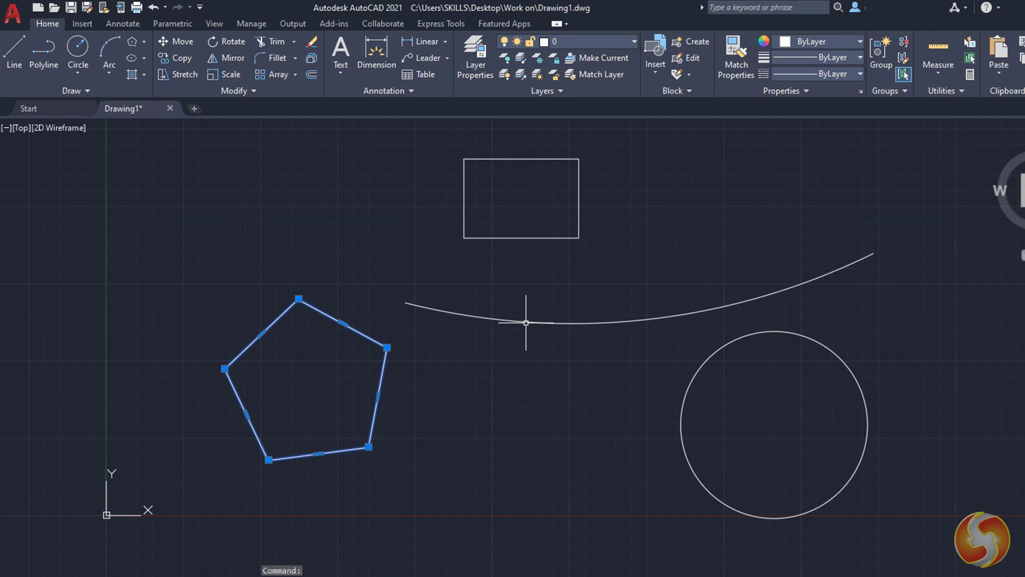
click(526, 323)
click(577, 231)
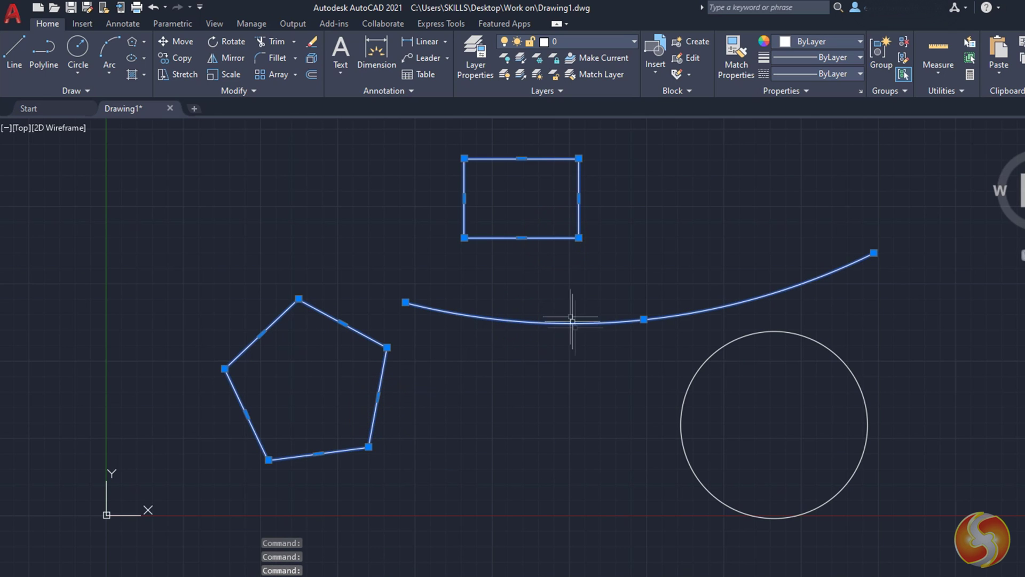
click(686, 392)
key(Escape)
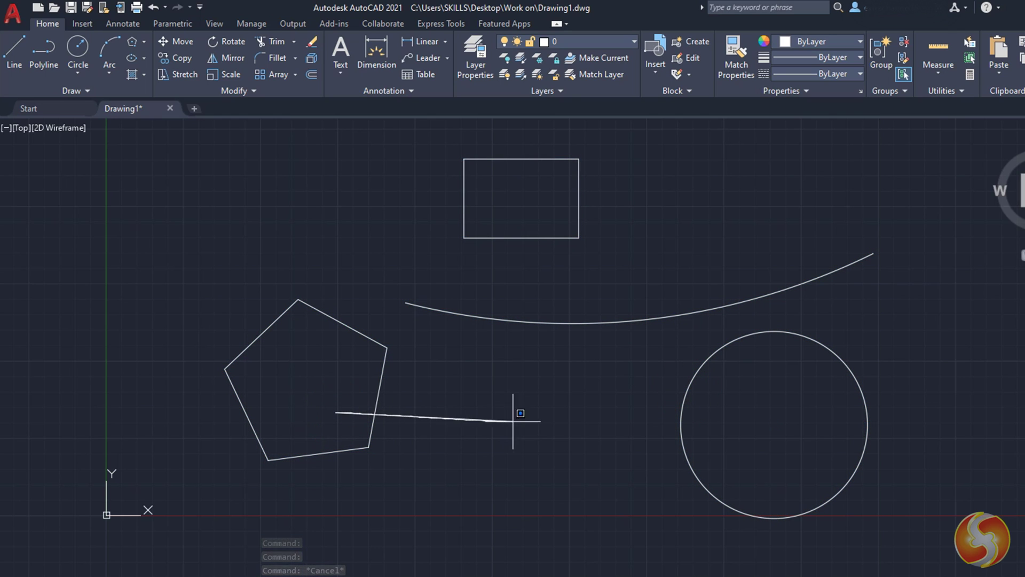
Select the rectangle and arc with a window lasso, and all four shapes with a crossing lasso, clearing each selection.
mouse_move(603, 417)
mouse_down()
mouse_move(687, 398)
mouse_move(761, 327)
mouse_move(893, 262)
mouse_move(903, 247)
mouse_move(897, 232)
mouse_move(796, 159)
mouse_move(669, 140)
mouse_move(461, 138)
mouse_move(397, 155)
mouse_move(351, 193)
mouse_up()
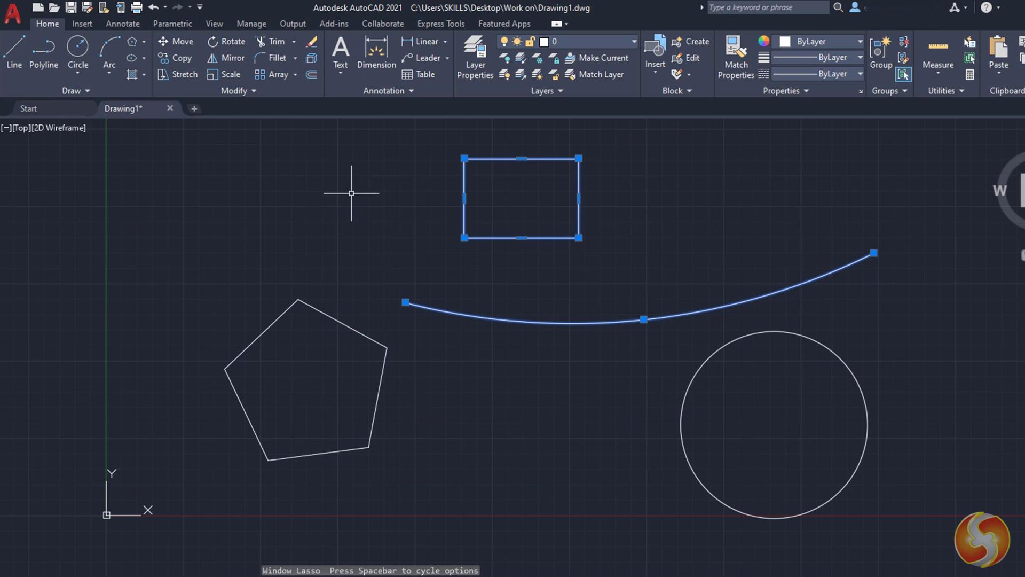
key(Escape)
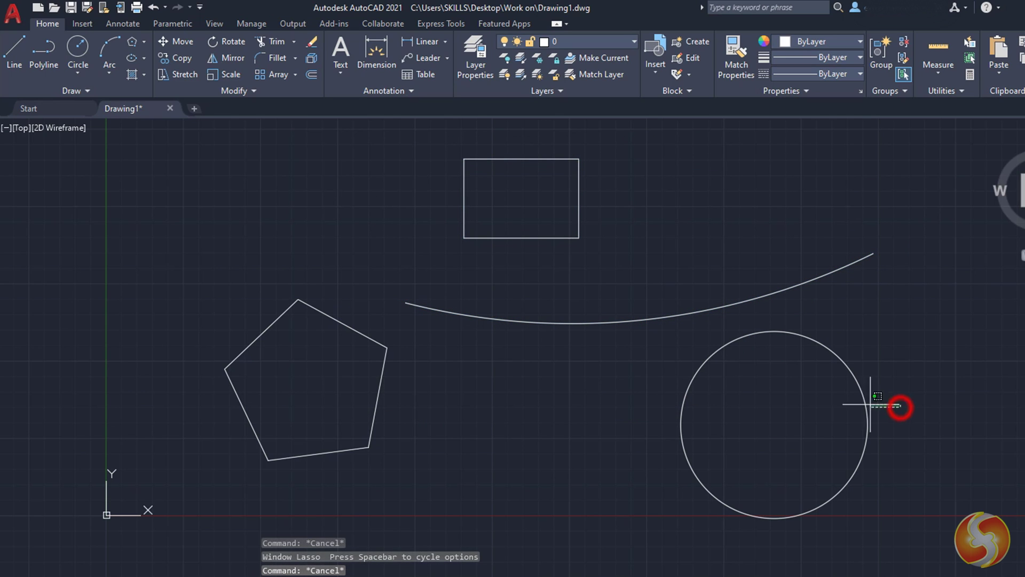
drag(870, 405, 746, 399)
mouse_move(602, 387)
mouse_down()
mouse_move(455, 339)
mouse_move(323, 335)
mouse_move(317, 319)
mouse_move(318, 307)
mouse_move(362, 274)
mouse_move(583, 185)
mouse_up()
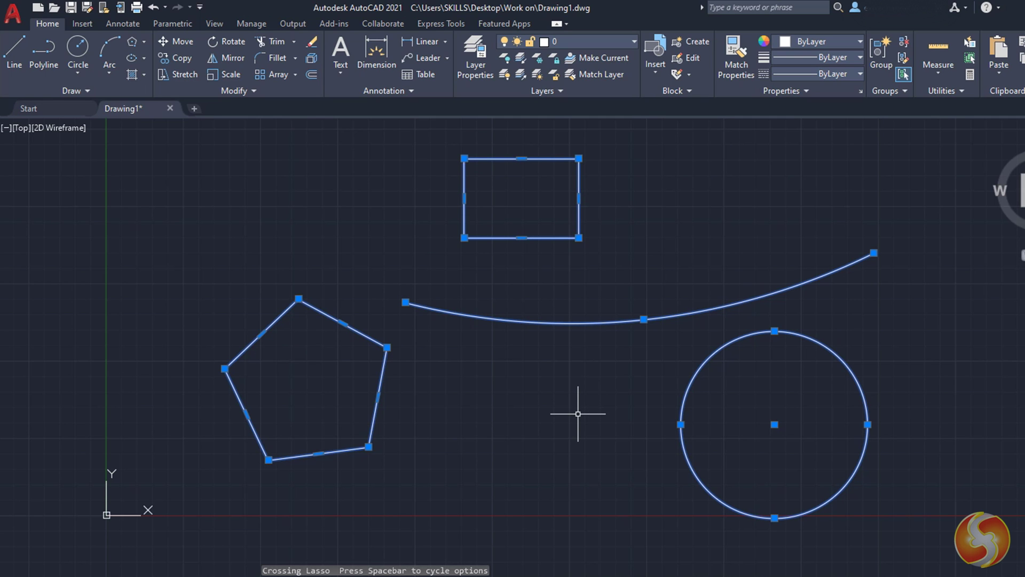
key(Escape)
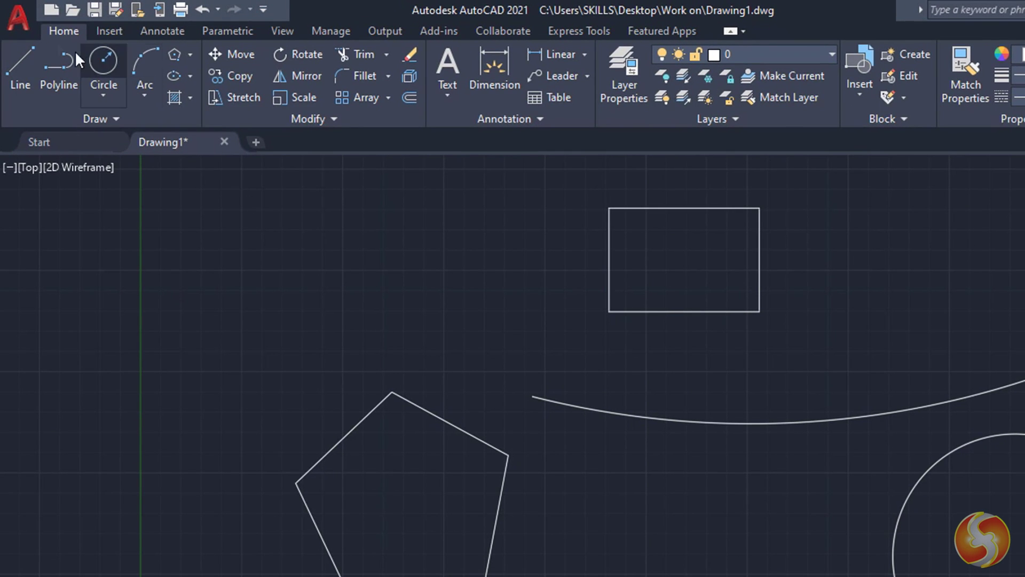
Examine the file types available for saving the drawing under a new name, and cancel without saving.
click(18, 18)
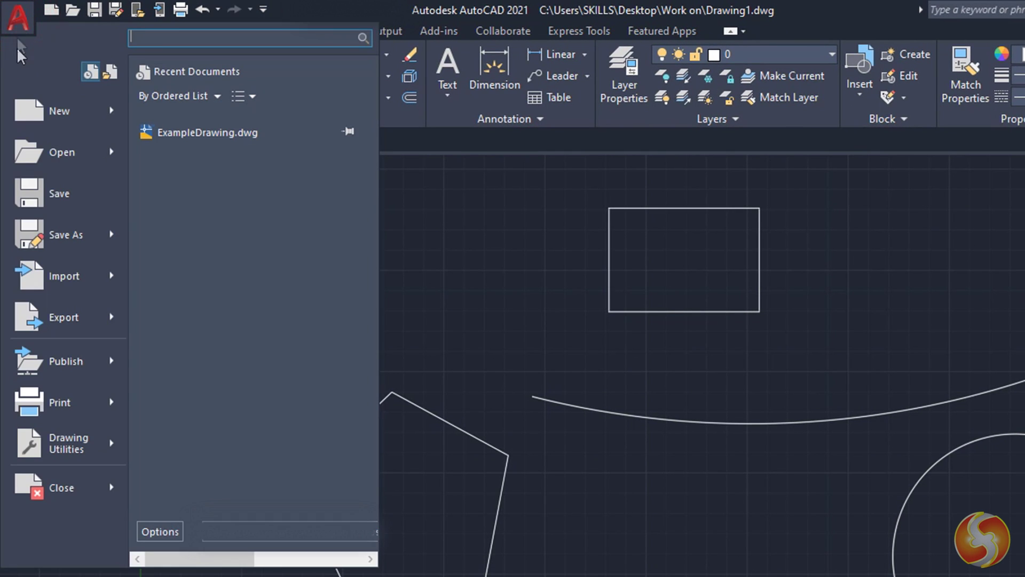
click(60, 248)
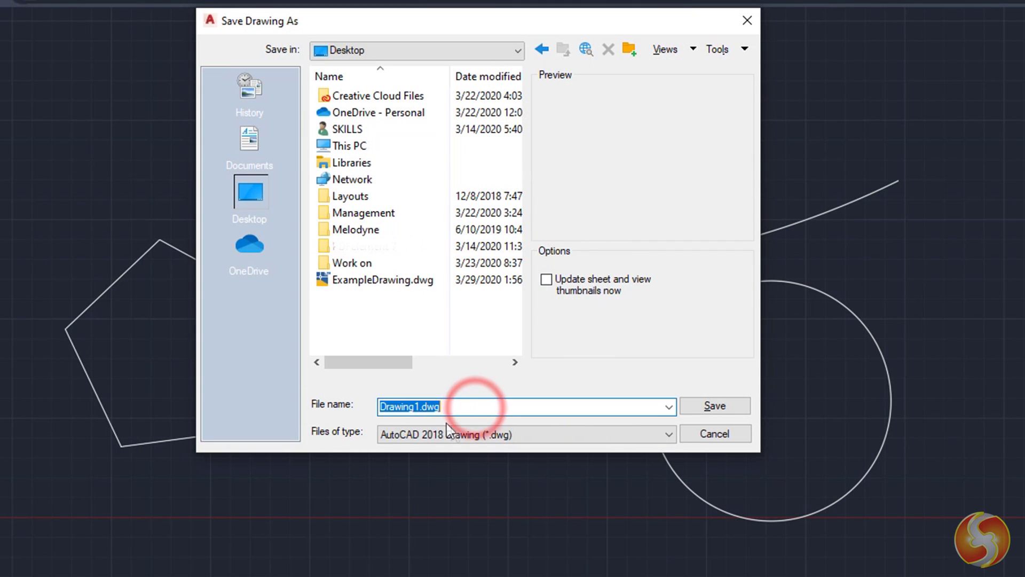
click(492, 434)
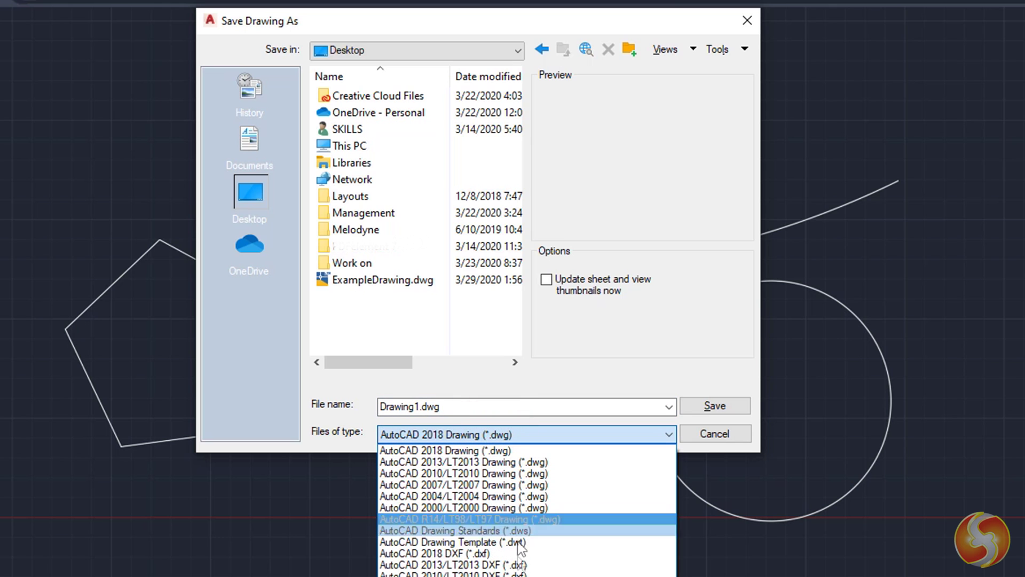
click(533, 434)
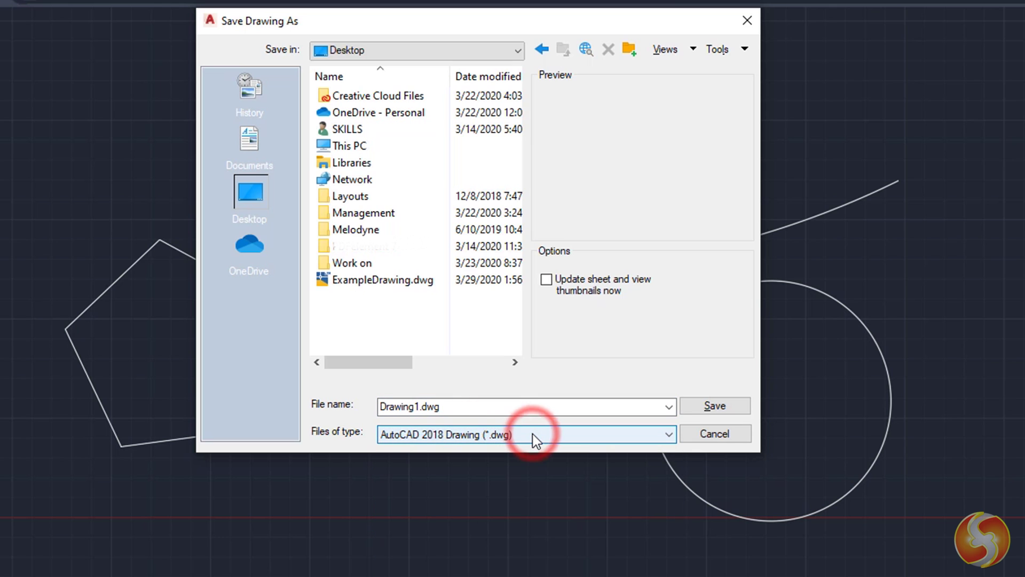
click(714, 437)
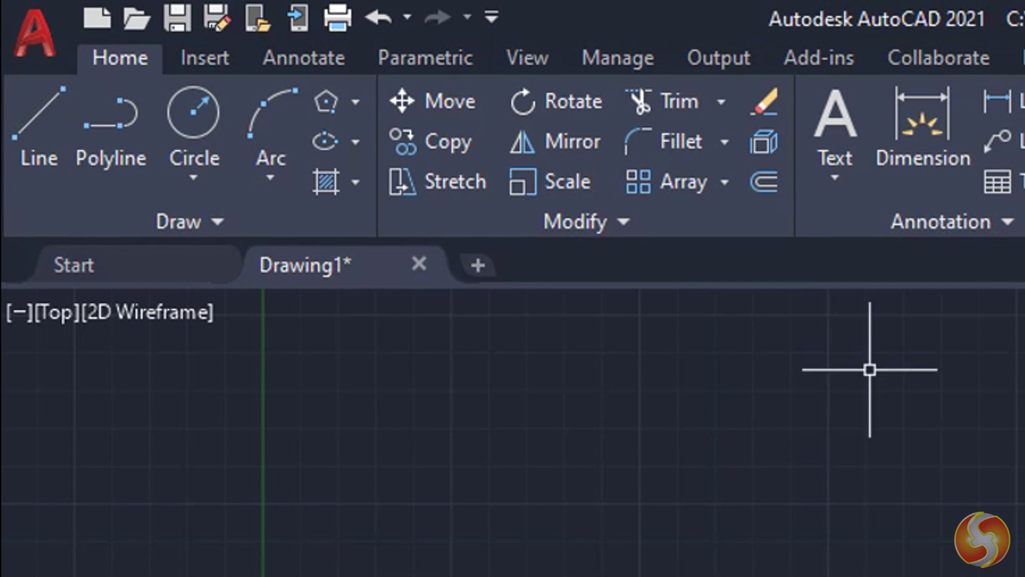
Examine the printer and paper size settings for plotting the model.
click(727, 56)
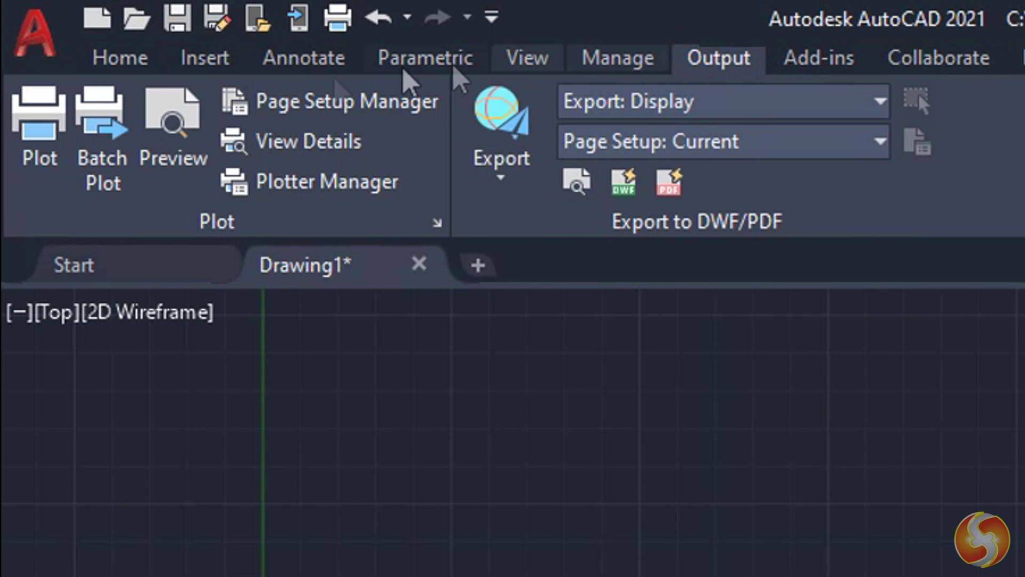
click(42, 133)
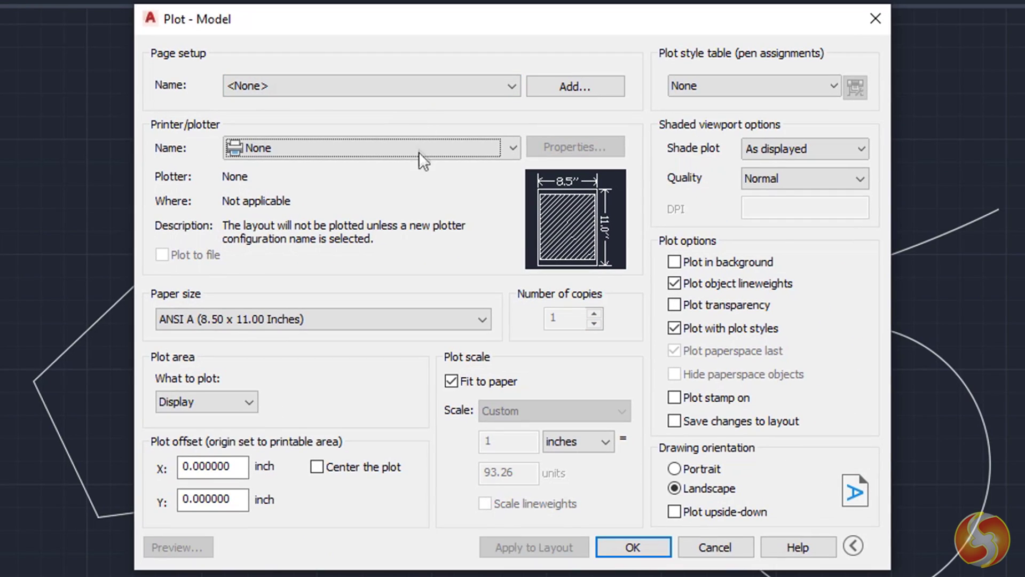
click(442, 322)
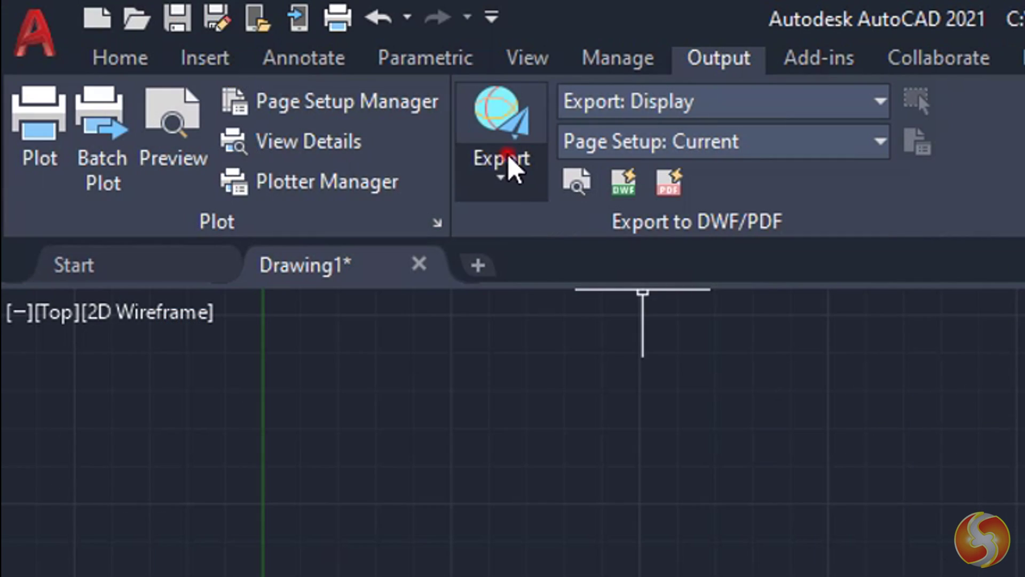
Start a DWFx export of the drawing to the Desktop, check its file types, and close the export without saving.
click(513, 168)
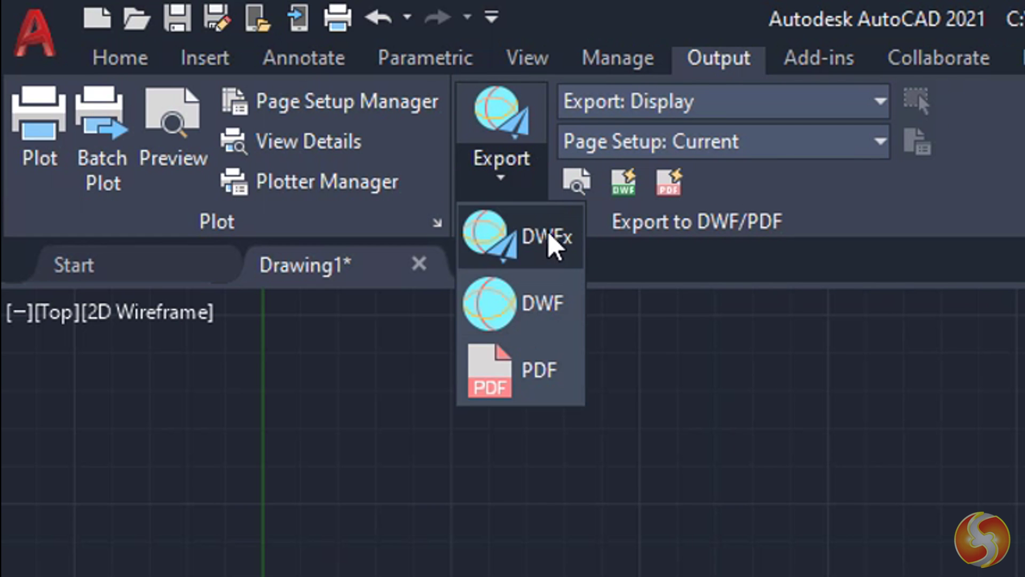
click(551, 251)
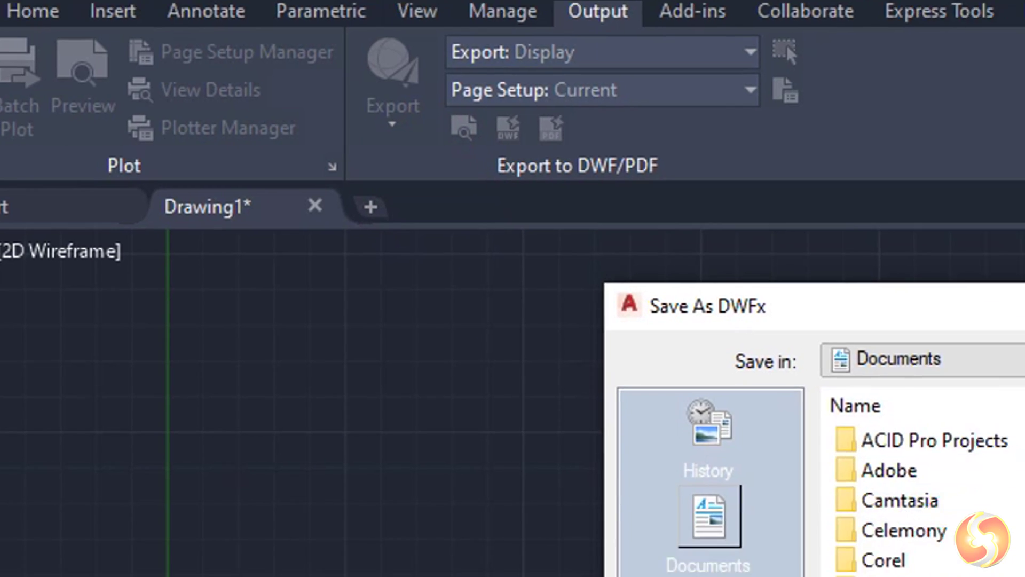
click(267, 299)
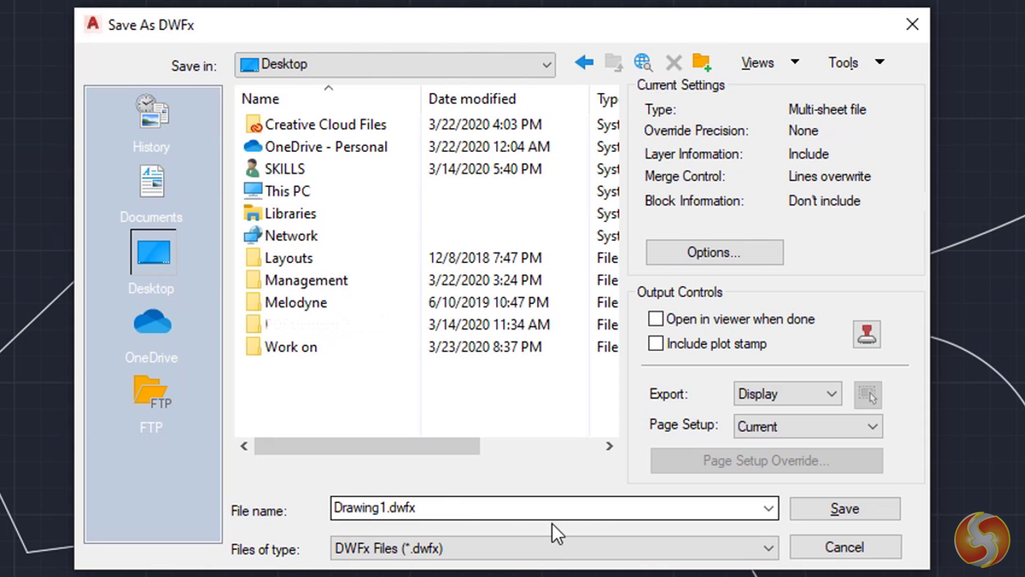
click(619, 540)
click(622, 540)
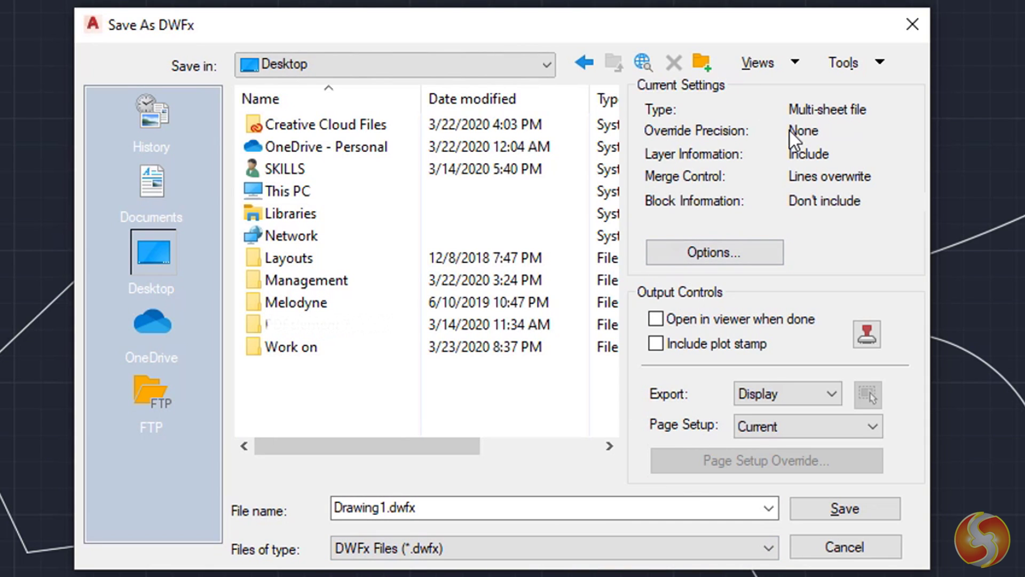
click(908, 28)
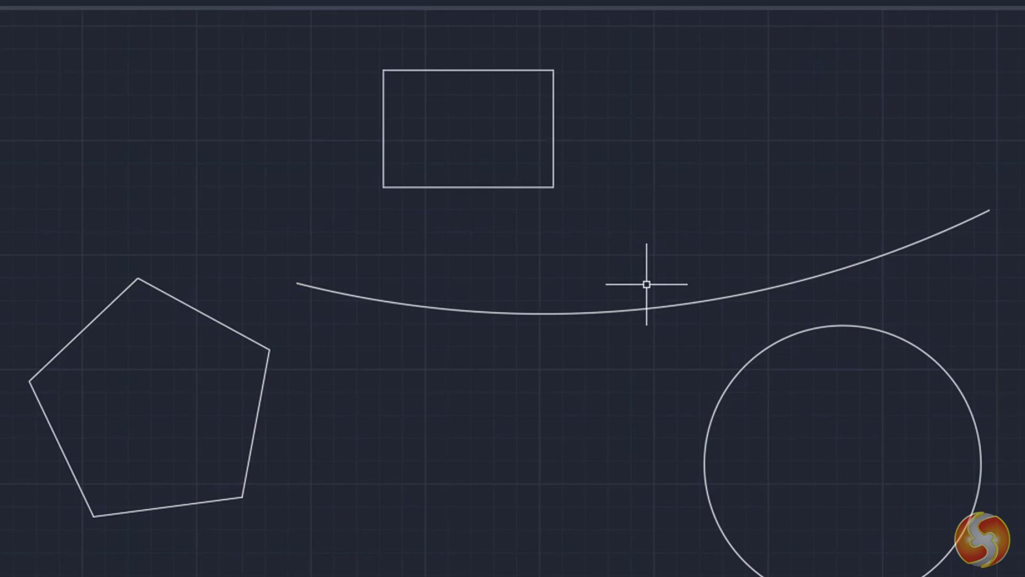